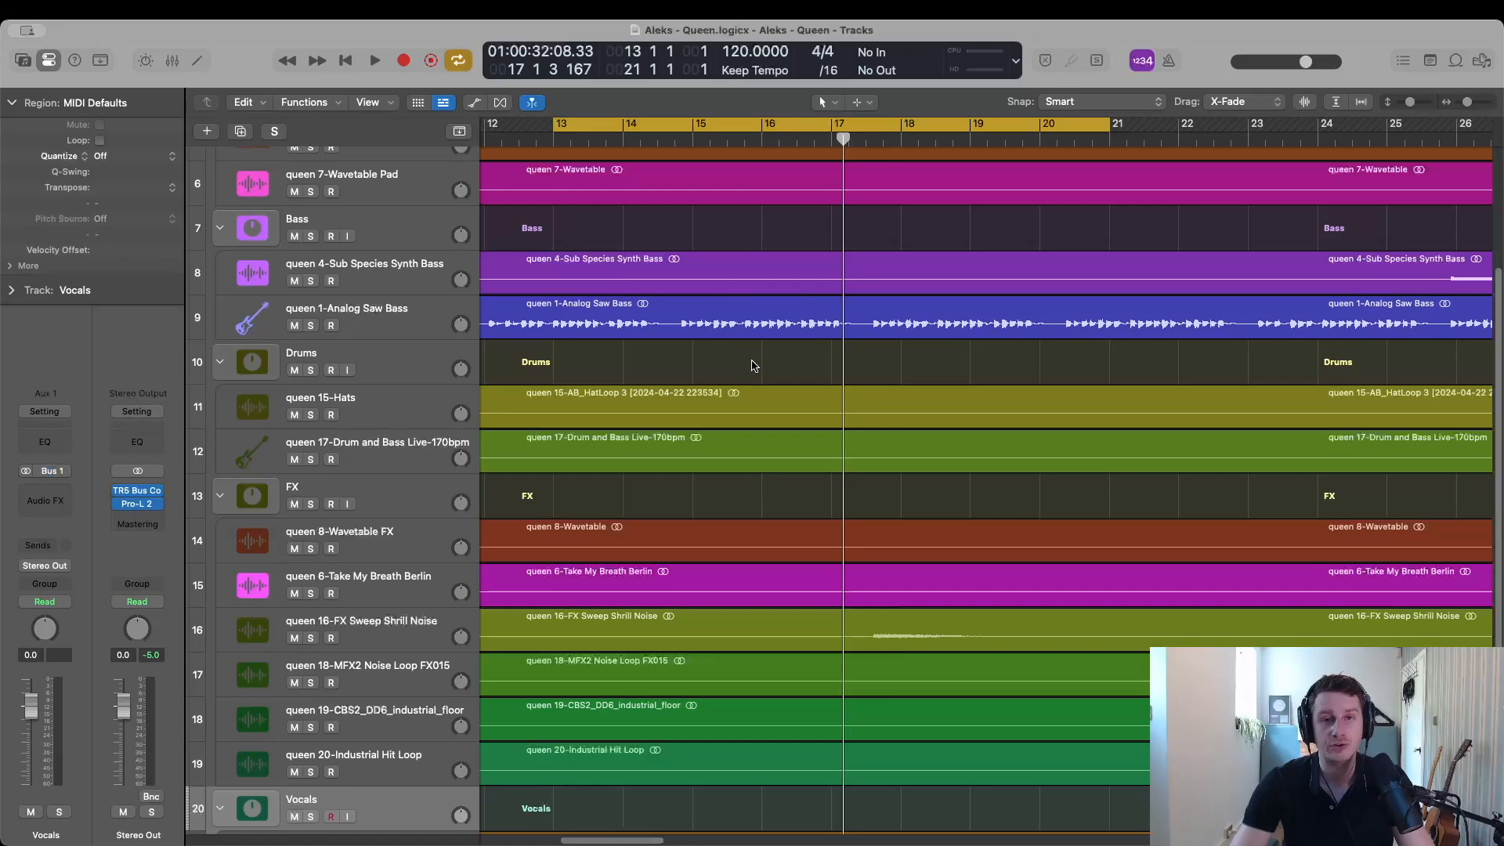
Solo the queen 1-Analog Saw Bass track and listen to part of it within the bar 13–21 cycle range.
key(z)
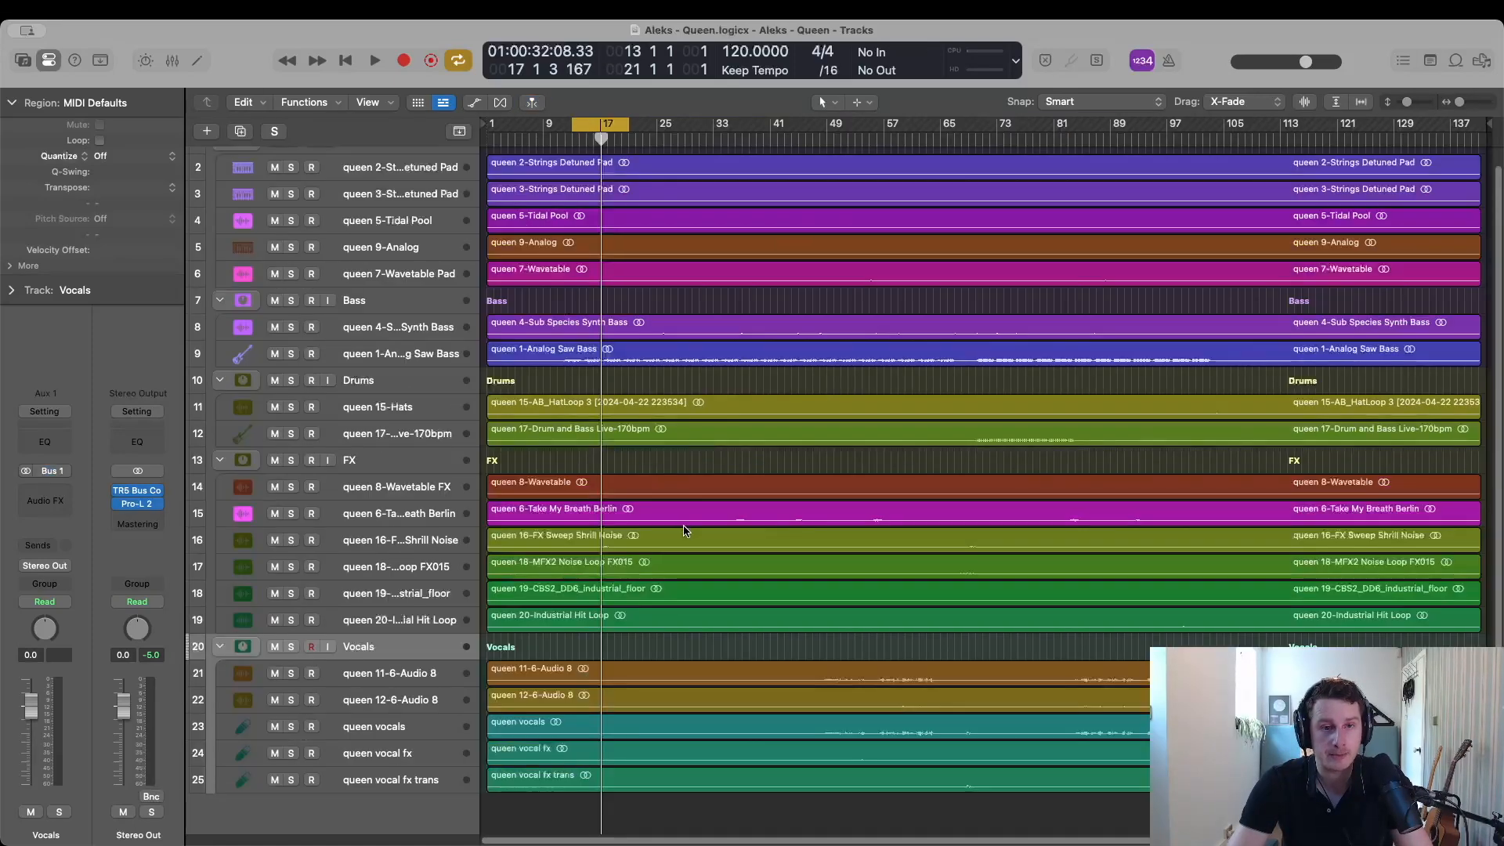
key(z)
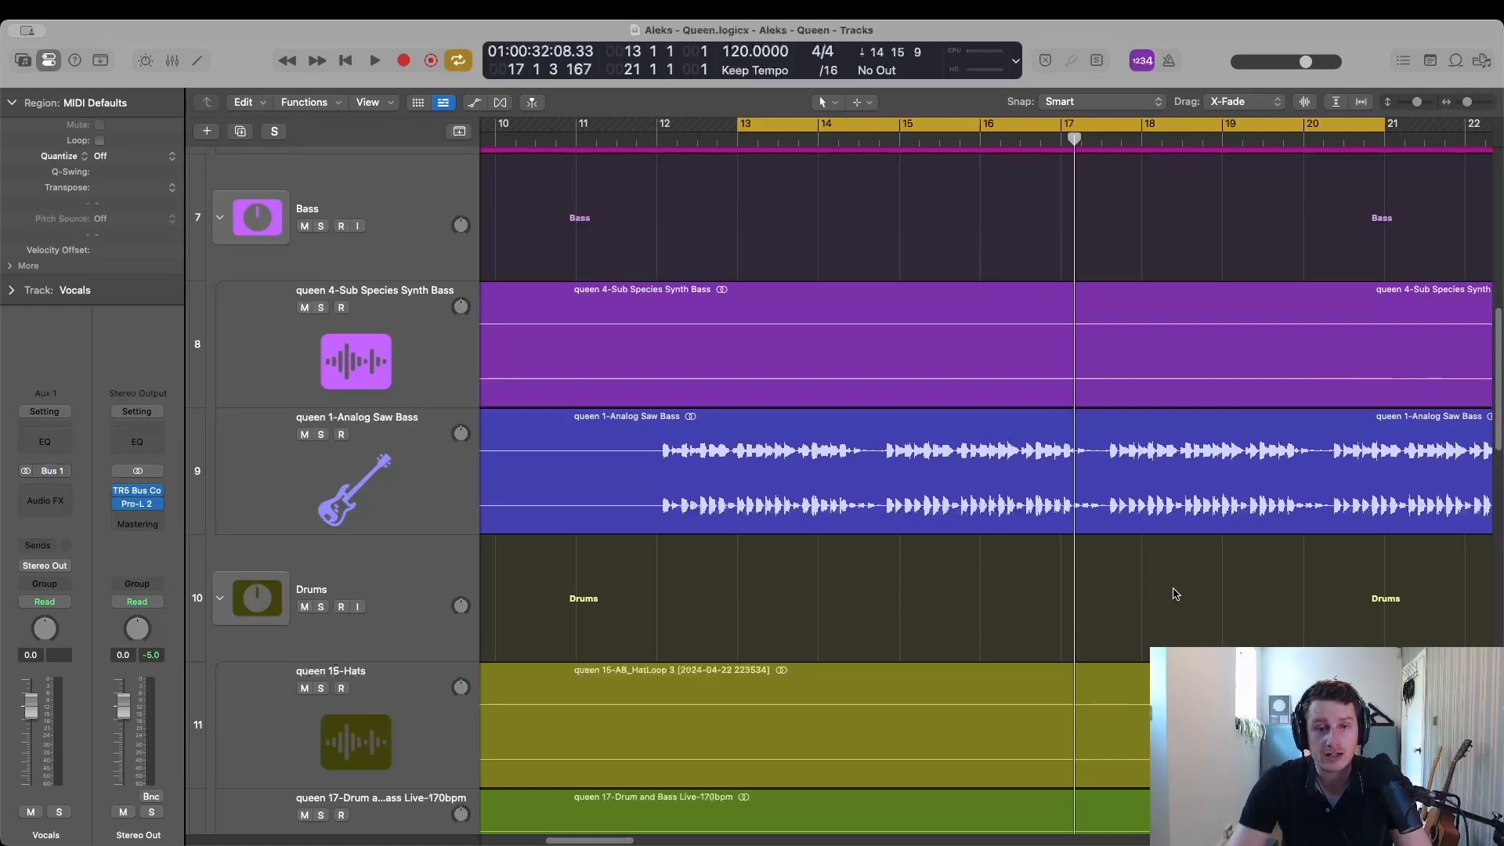
scroll(1174, 593, up, 2)
scroll(1007, 557, down, 5)
scroll(1007, 557, down, 5)
scroll(1006, 556, down, 5)
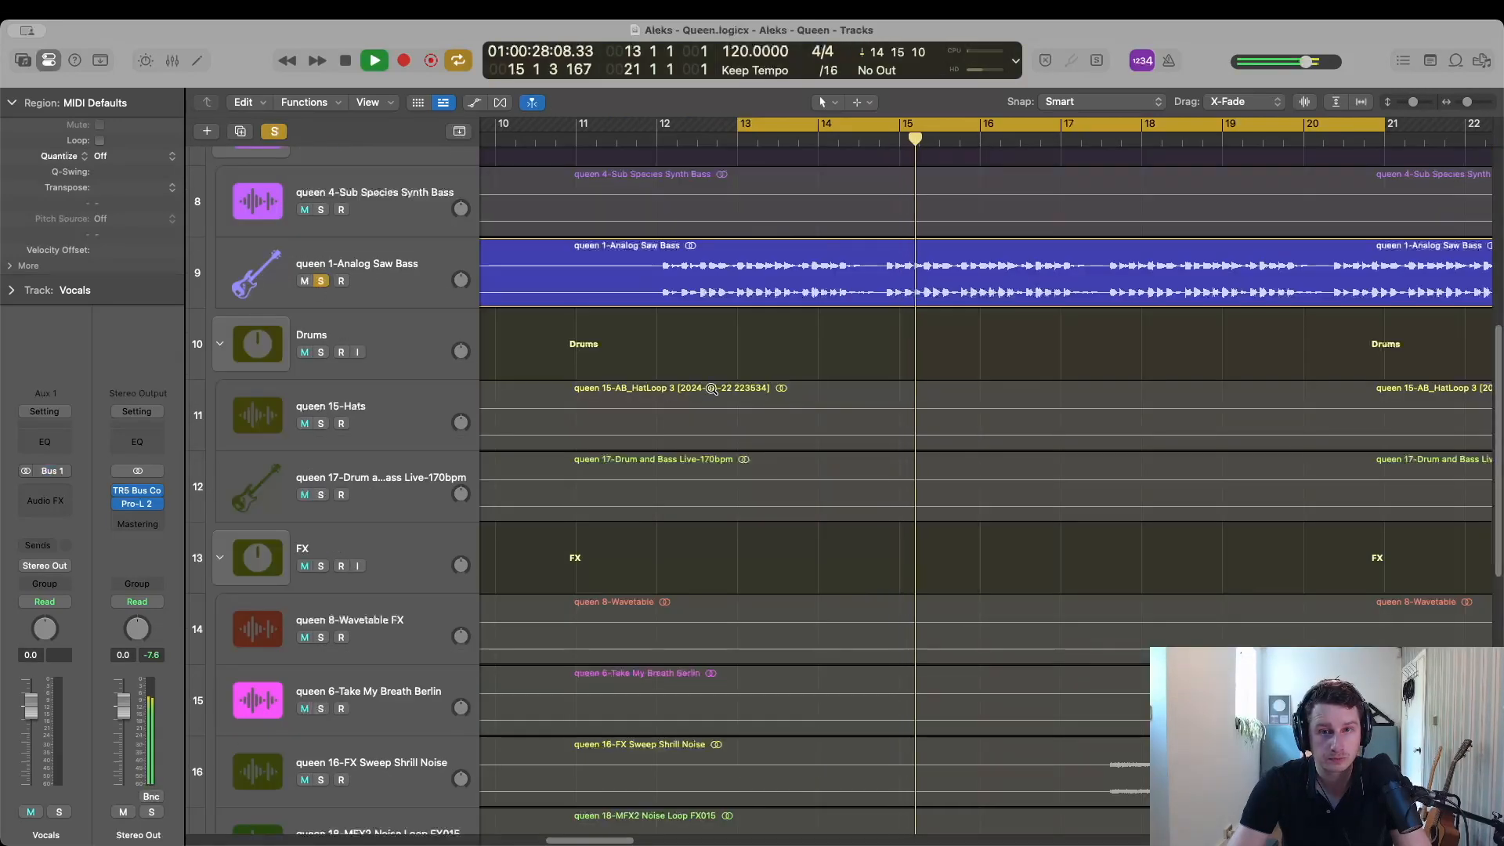
scroll(722, 390, down, 2)
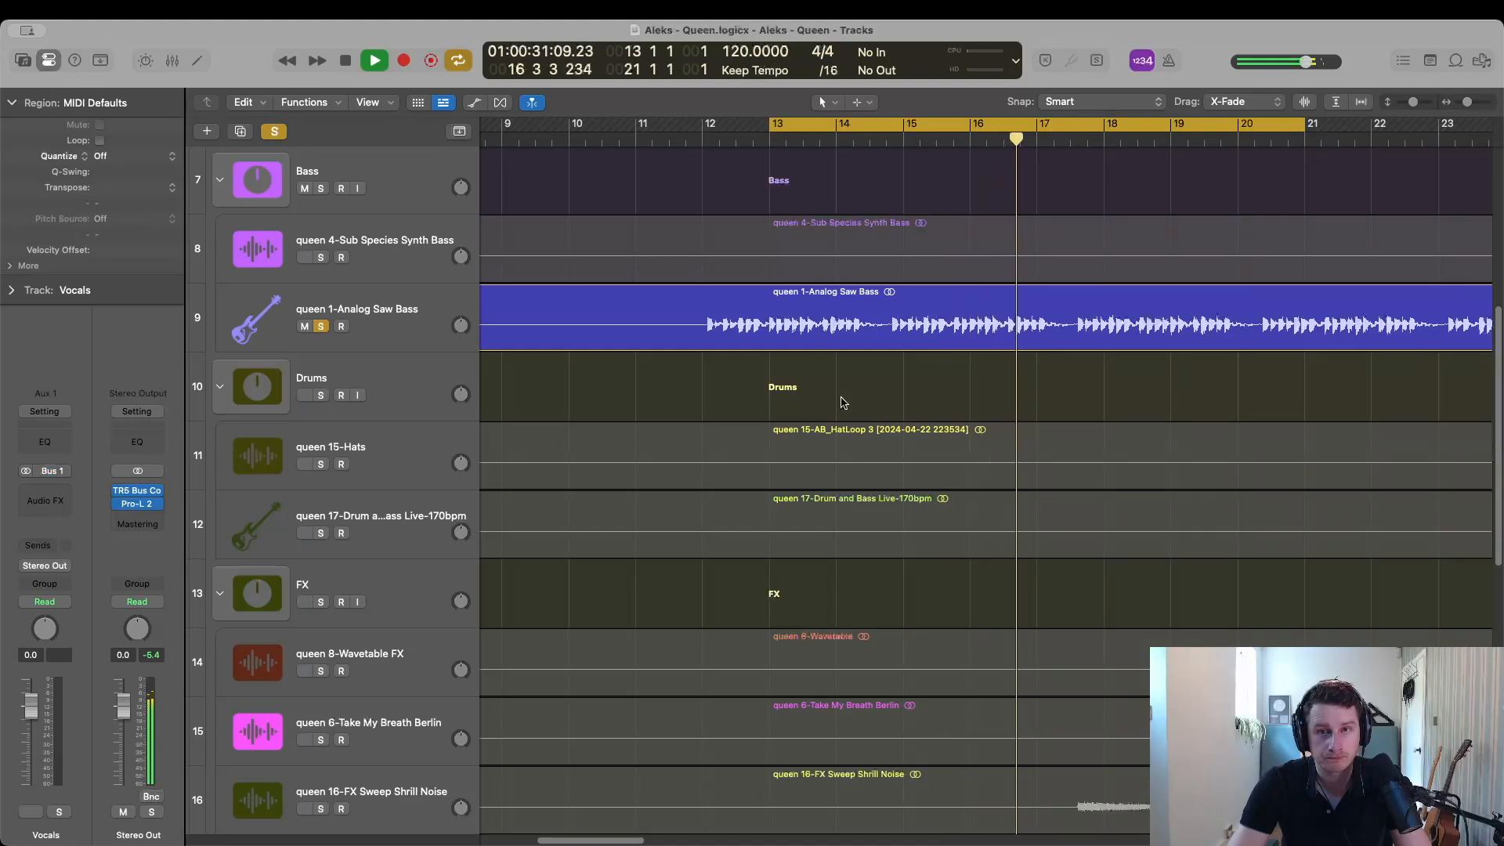
key(space)
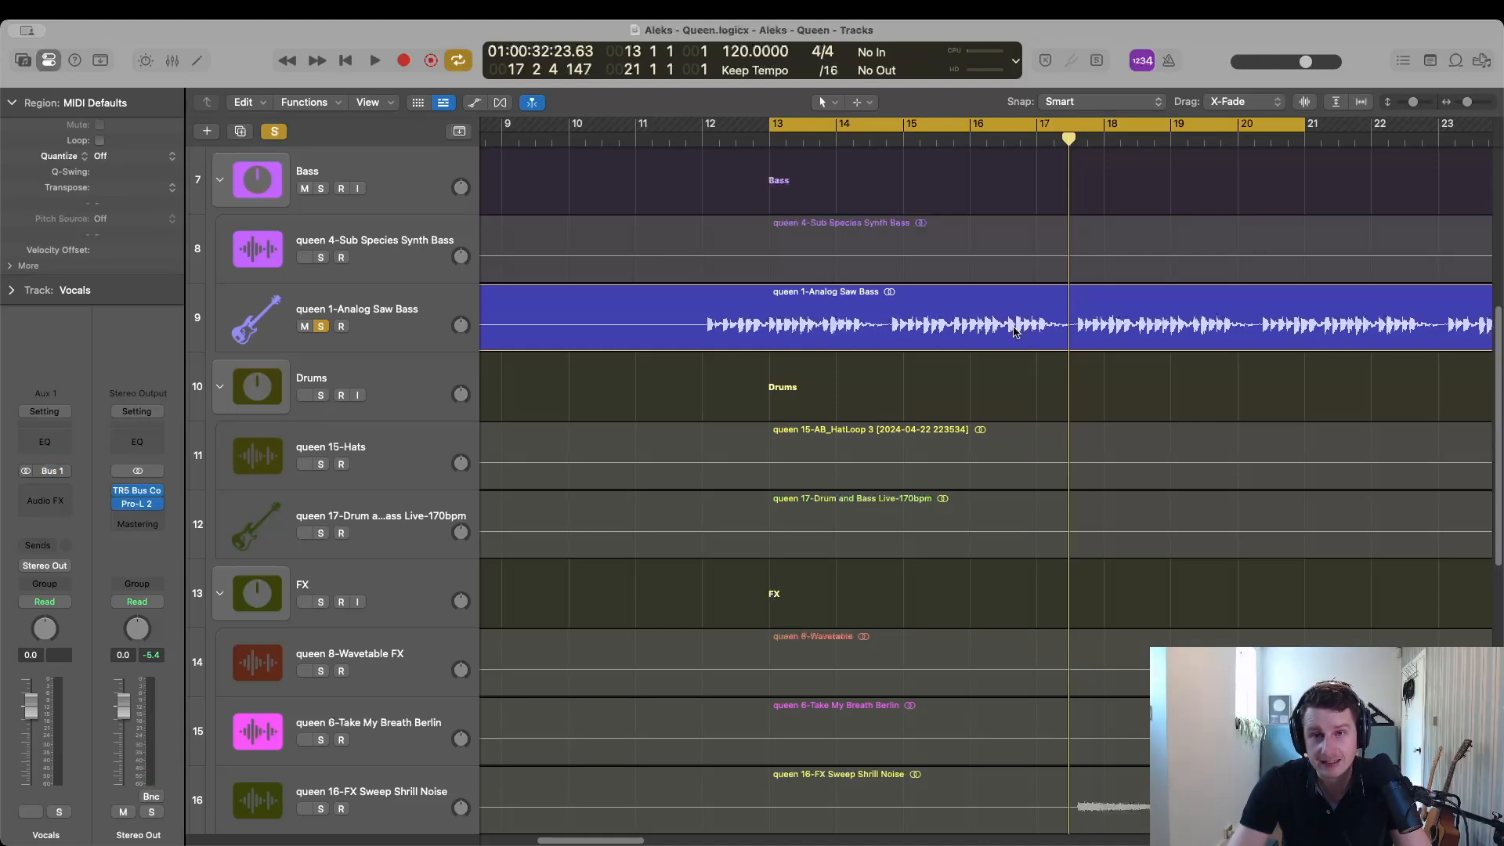
Assign the Marquee Tool as the secondary tool and marquee-select the Analog Saw Bass phrase from about 14 4 2 to 15 3 4.
click(872, 103)
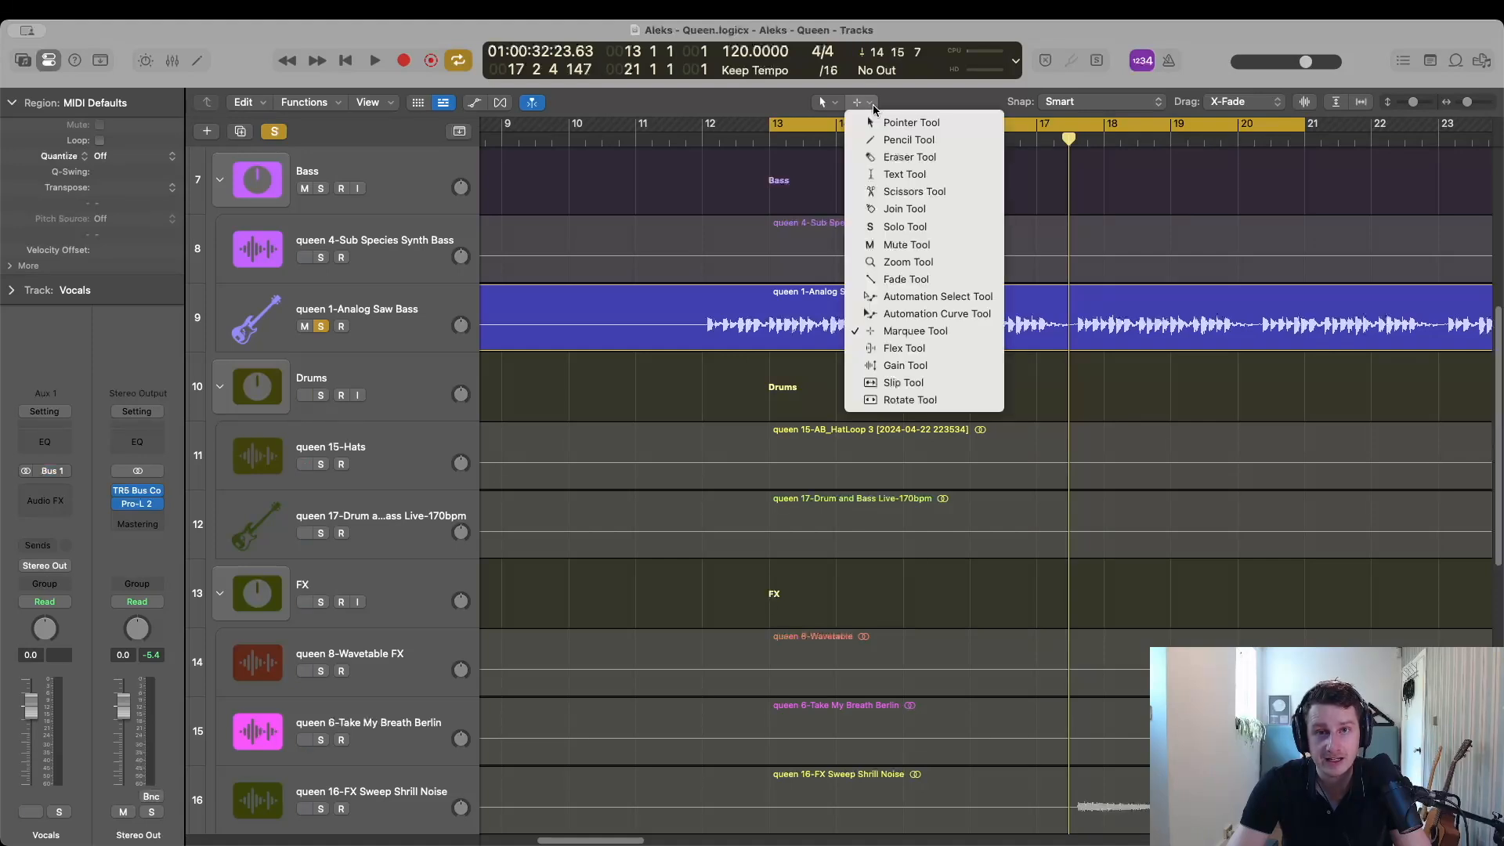
click(917, 330)
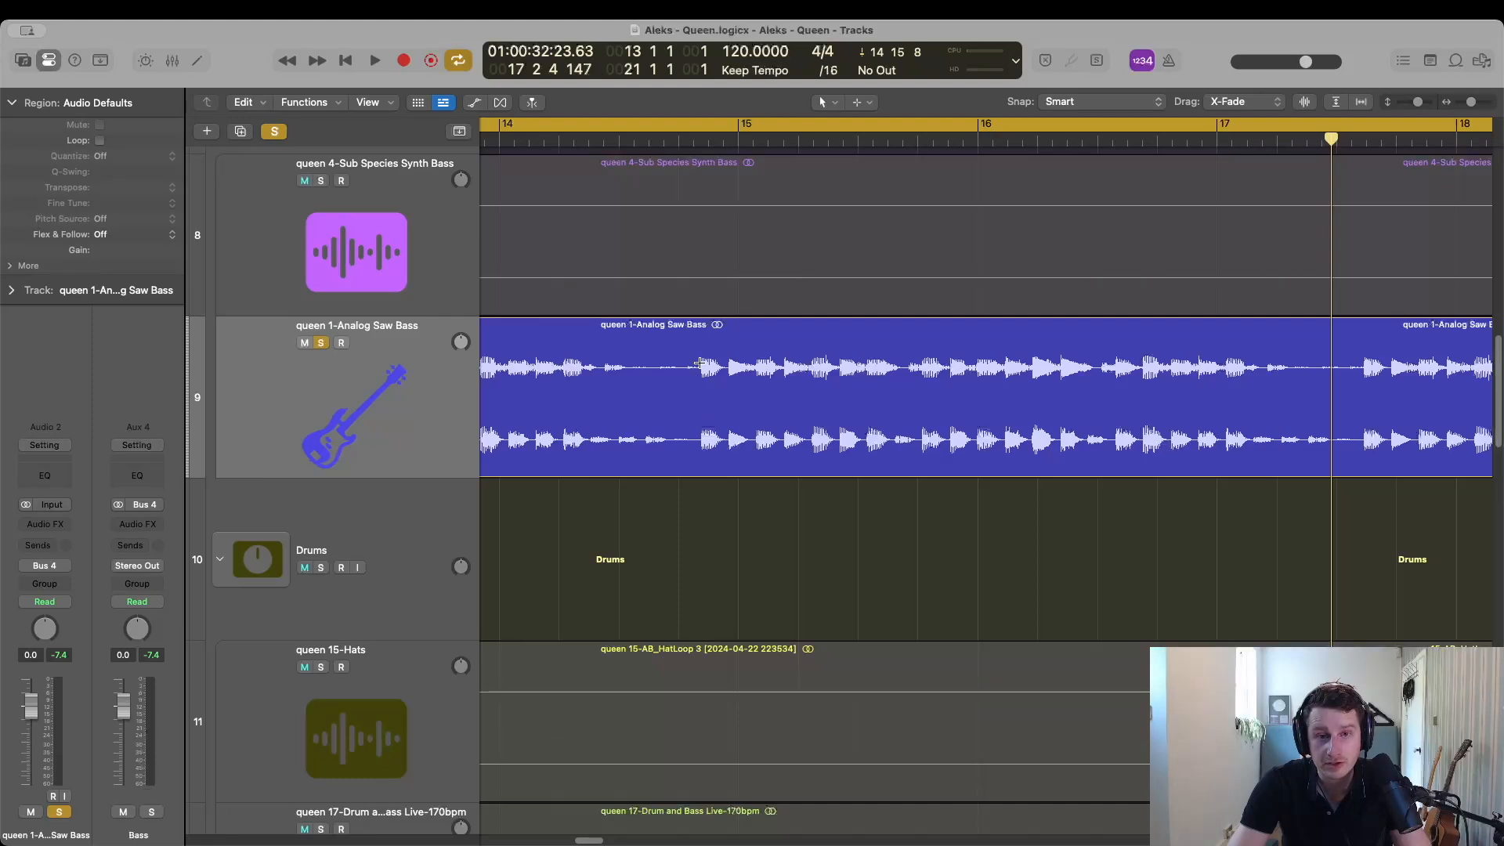
drag(699, 364, 902, 383)
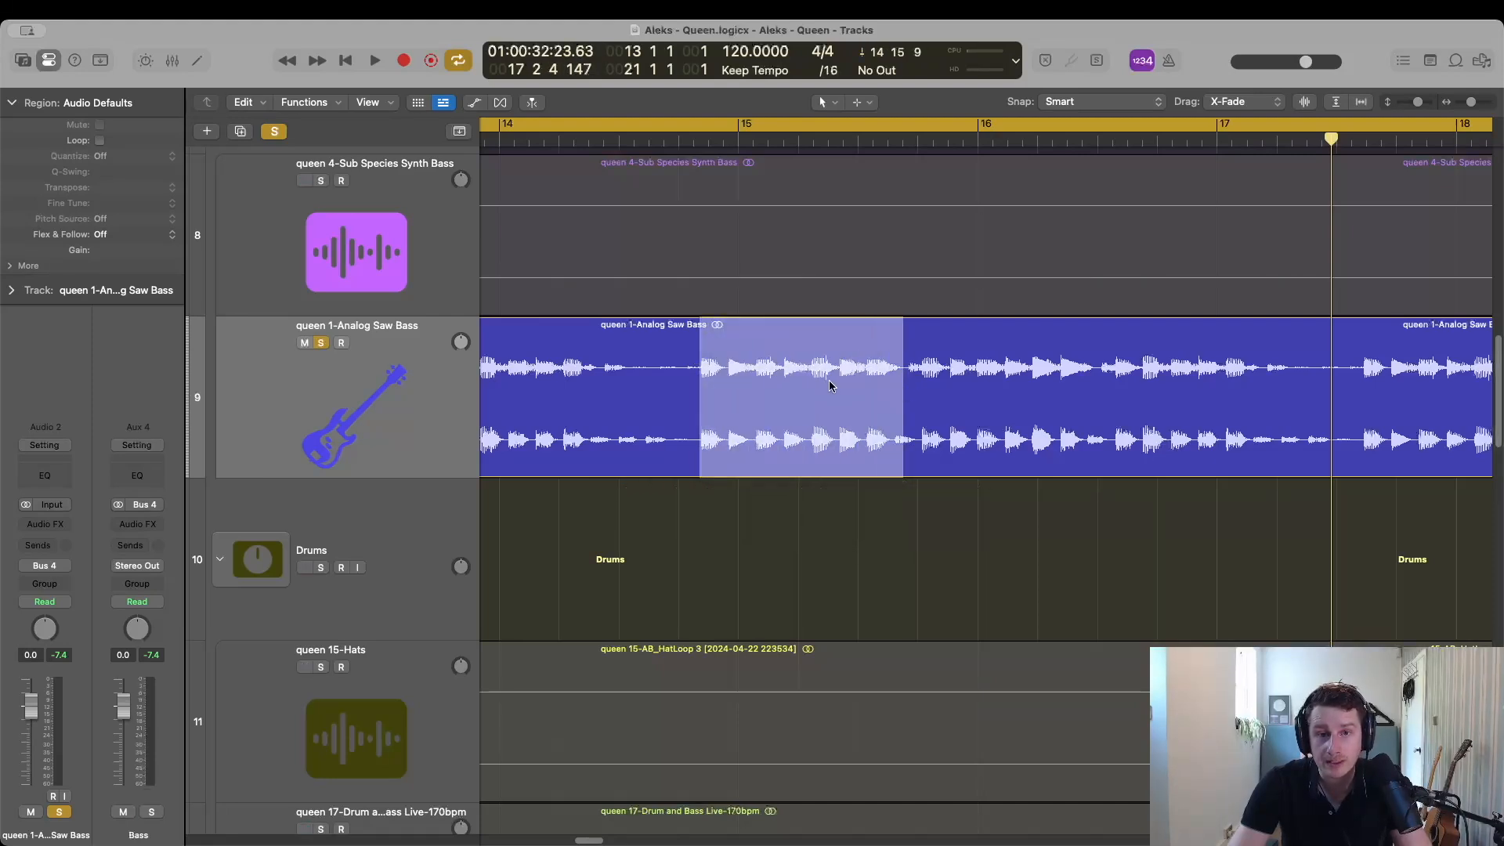
Start Selection-Based Processing on the marquee selection and load a stereo Flanger as plug-in in set A.
right_click(798, 342)
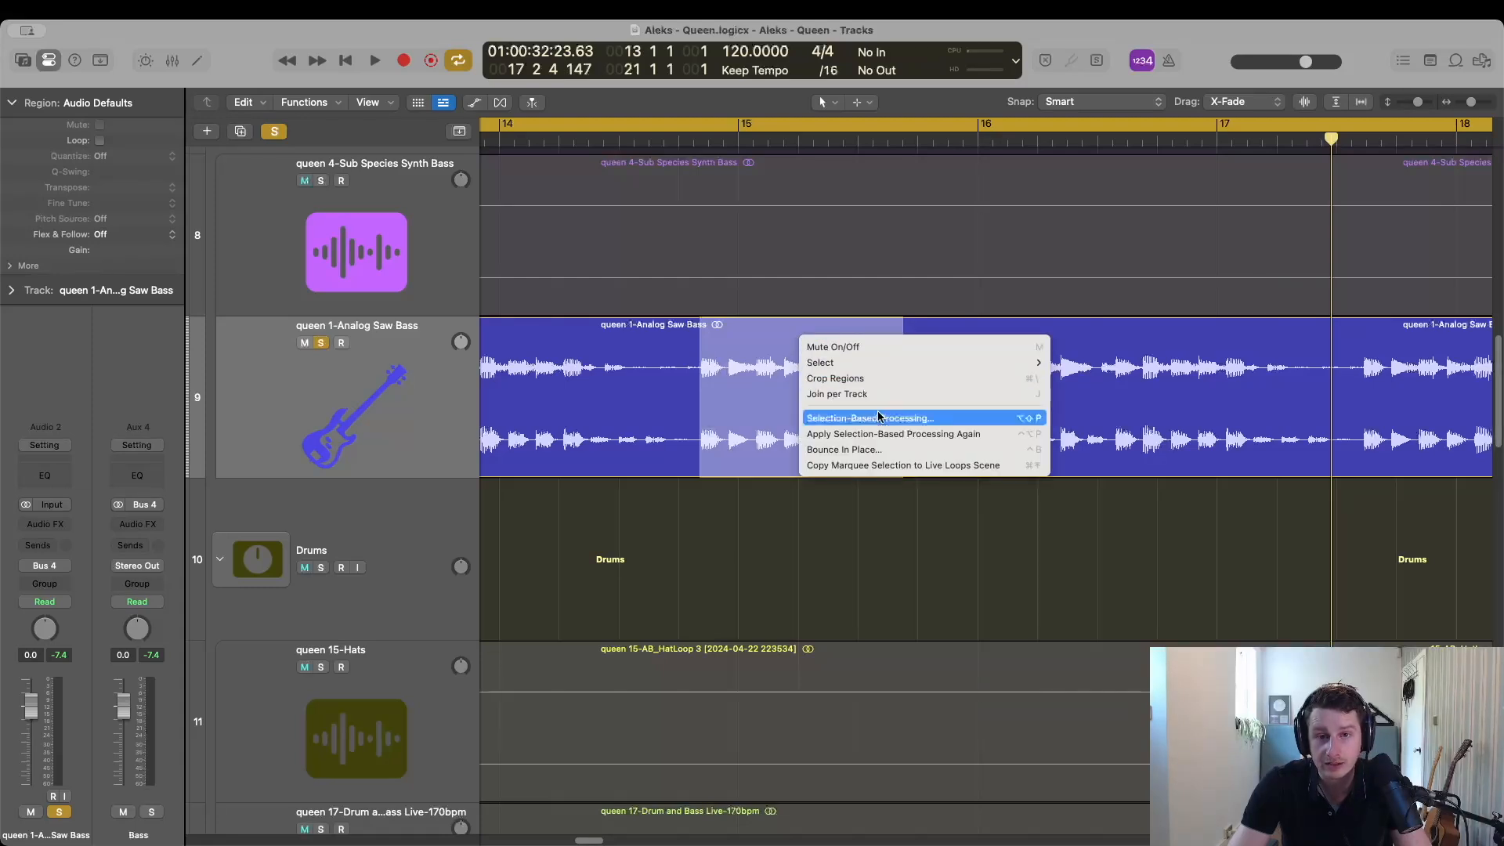
click(901, 418)
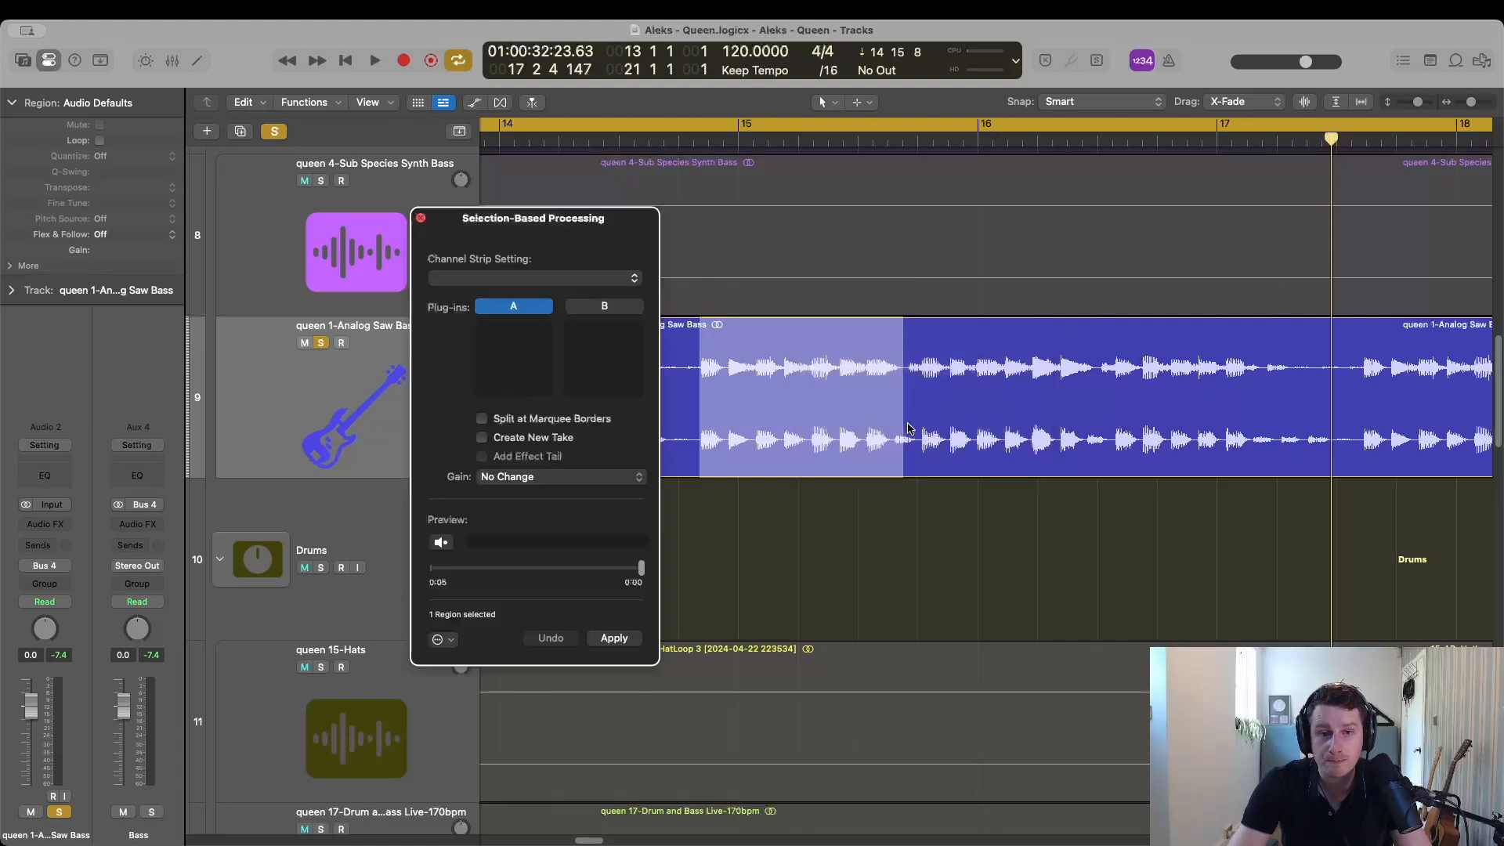
click(520, 331)
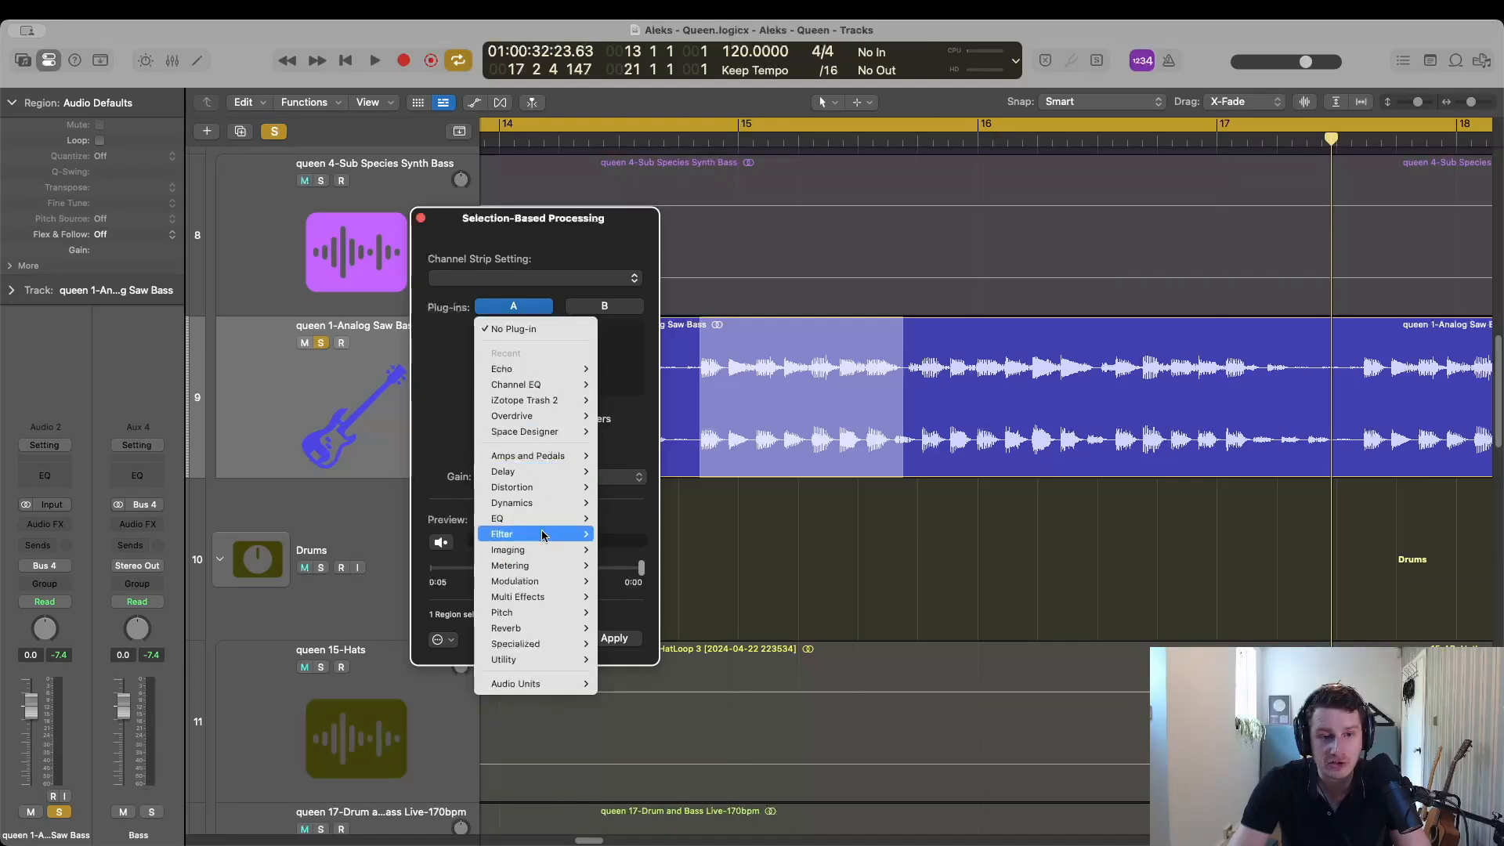
mouse_move(538, 579)
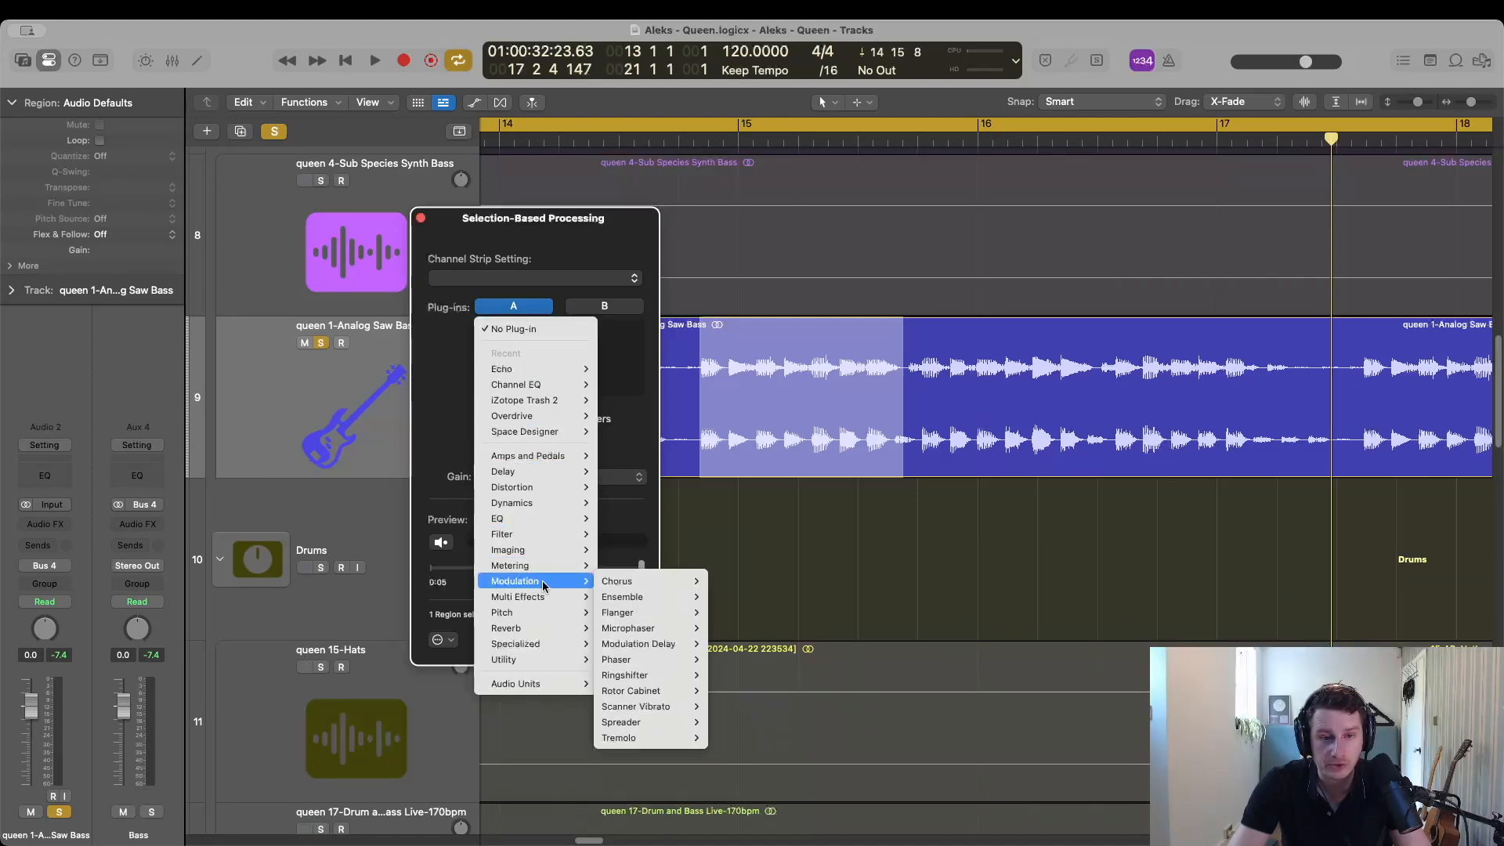
mouse_move(702, 614)
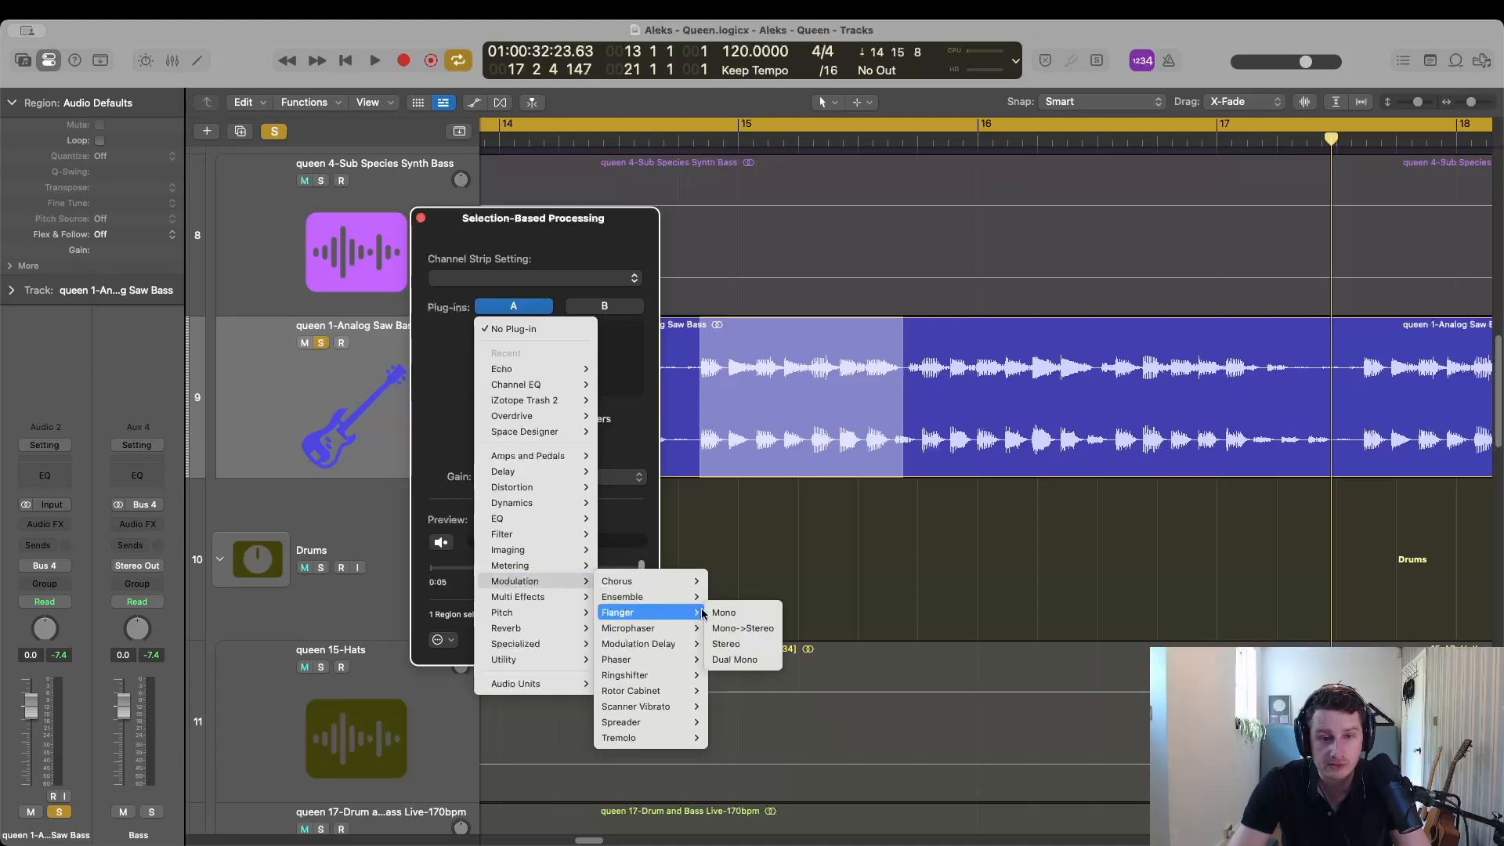
click(736, 643)
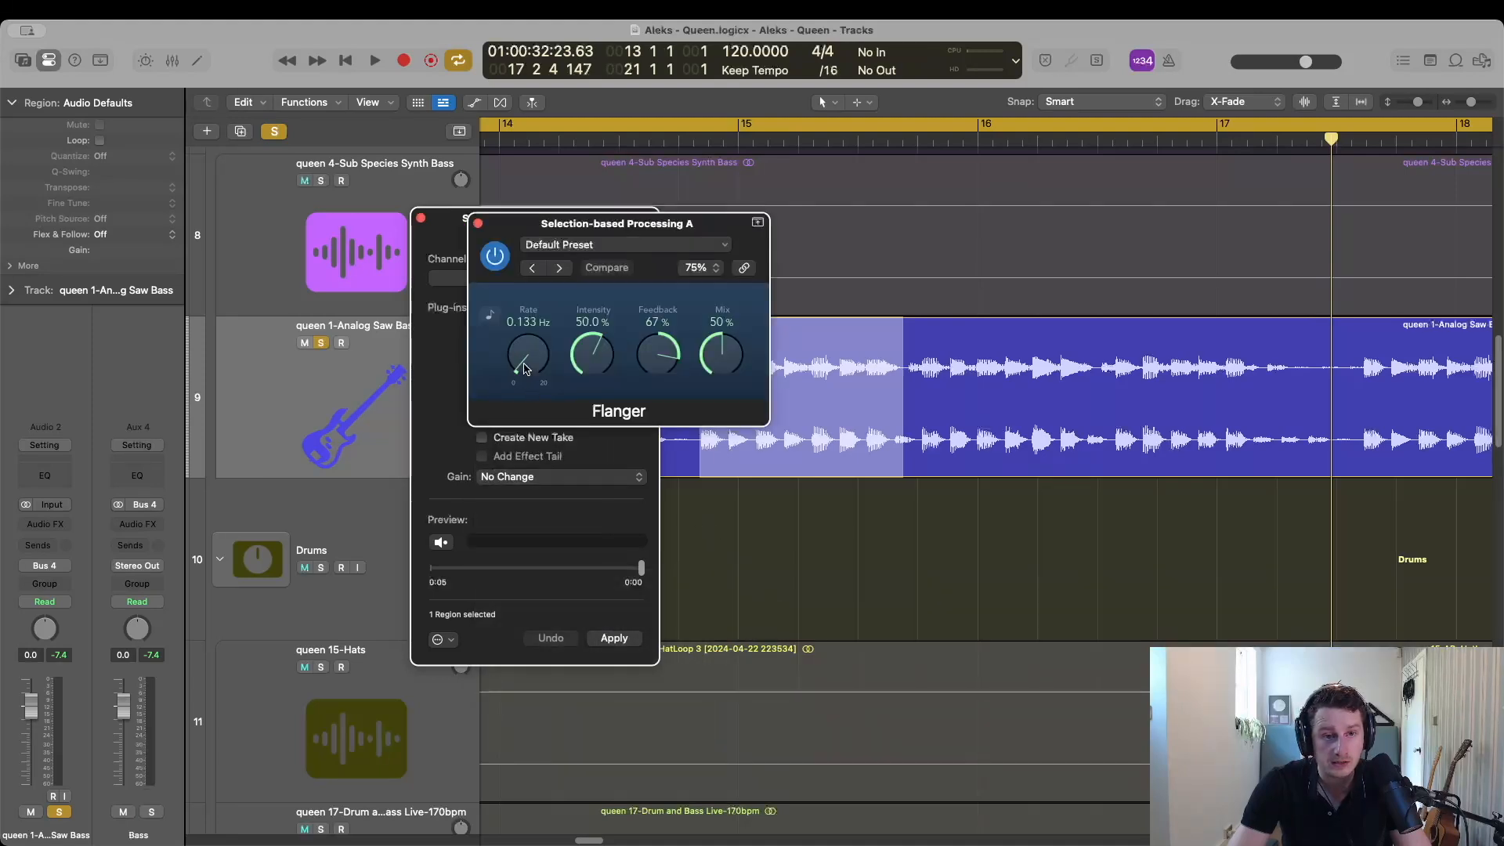
Set the Flanger's rate to 1.933 Hz, mix to 100% and intensity to 100%, and close the plug-in window.
drag(527, 366, 570, 263)
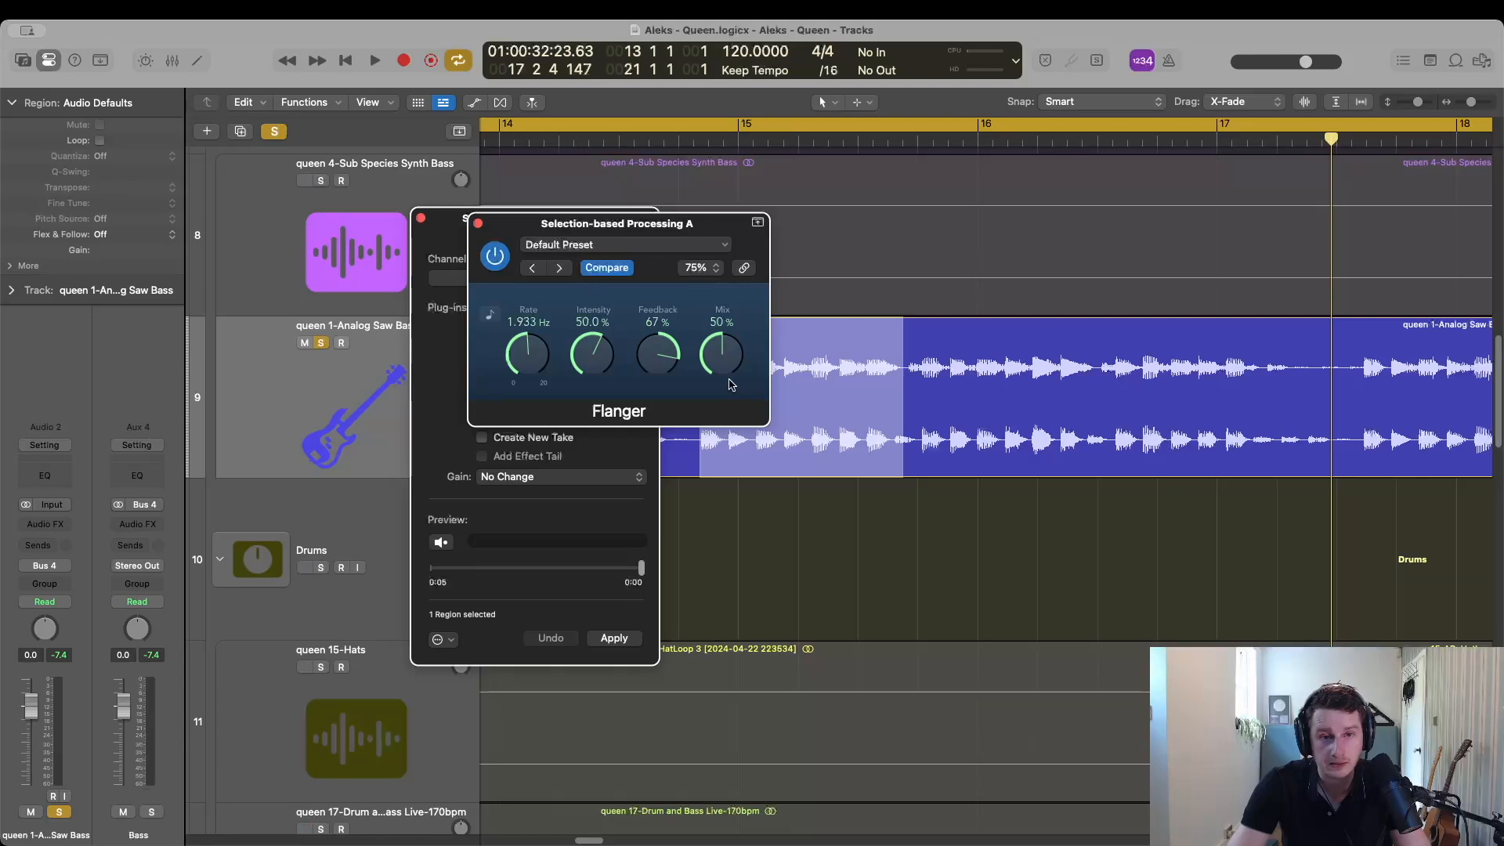
drag(733, 377, 765, 248)
drag(593, 354, 601, 256)
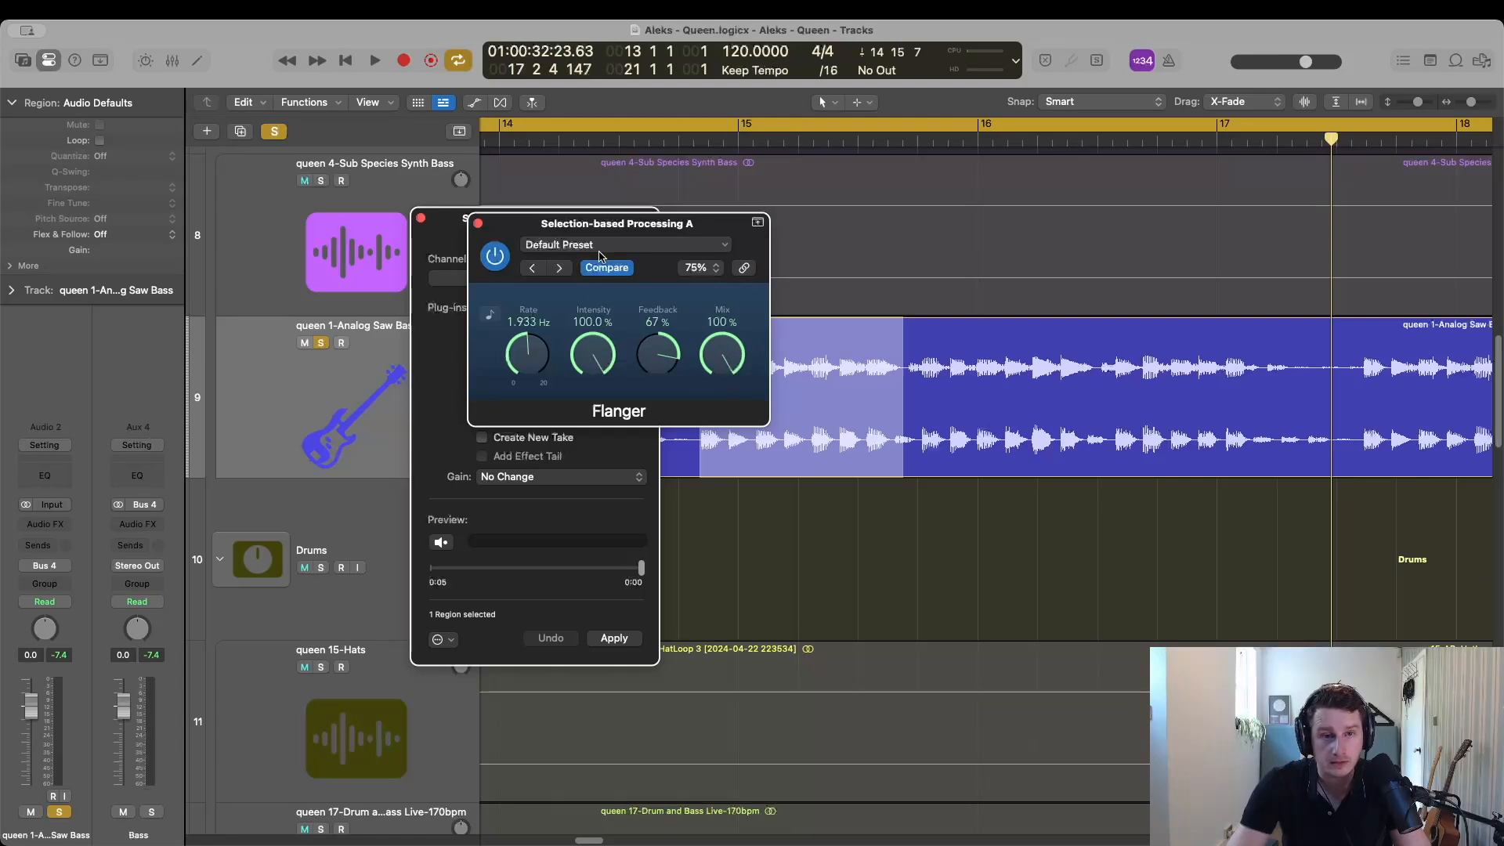
click(478, 224)
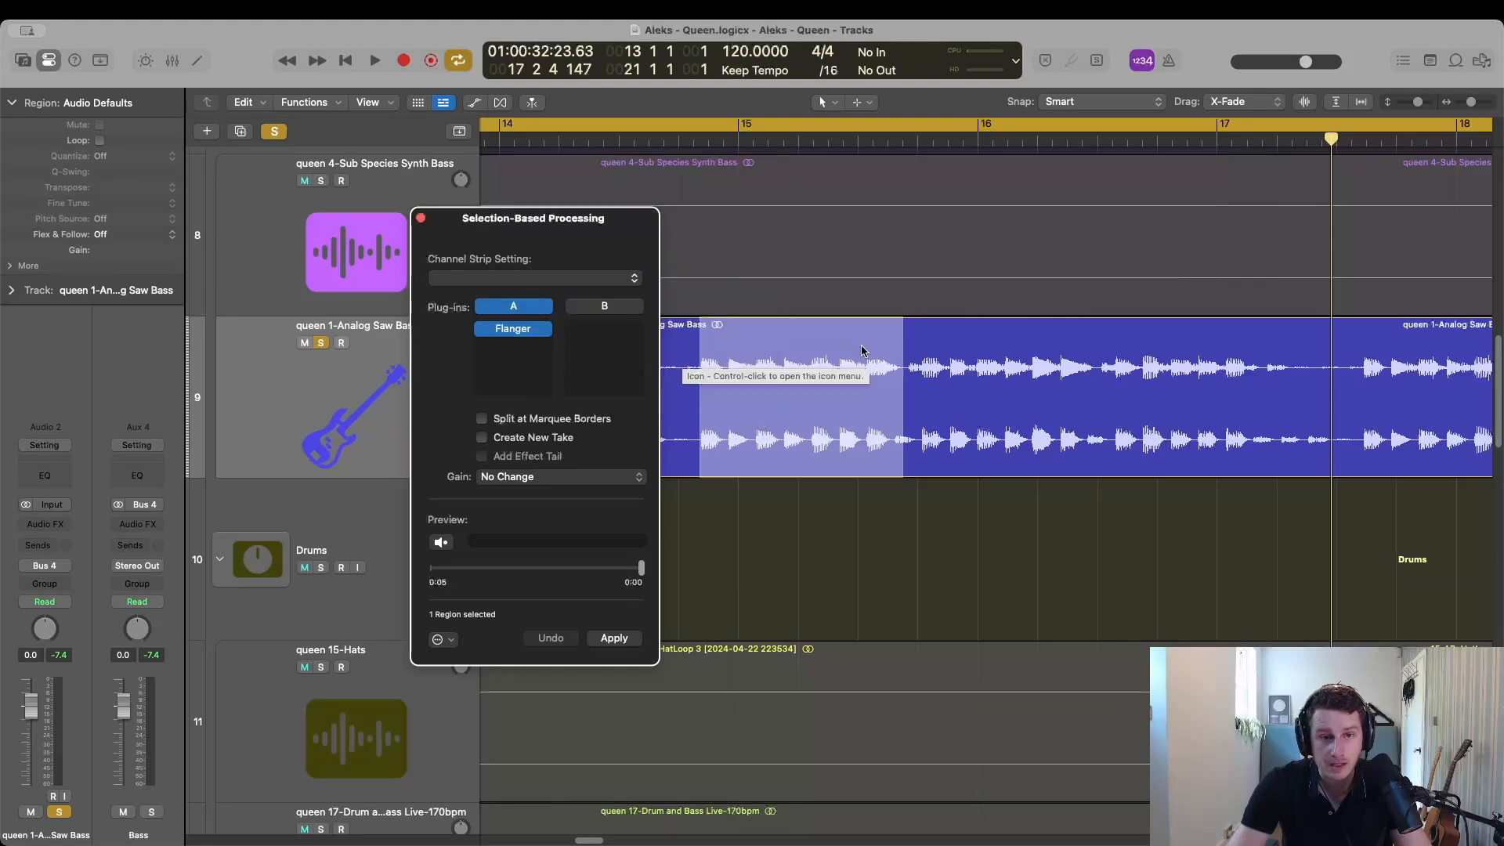
Preview the Flanger on the selected bass phrase, apply the processing and close the Selection-Based Processing window.
click(446, 546)
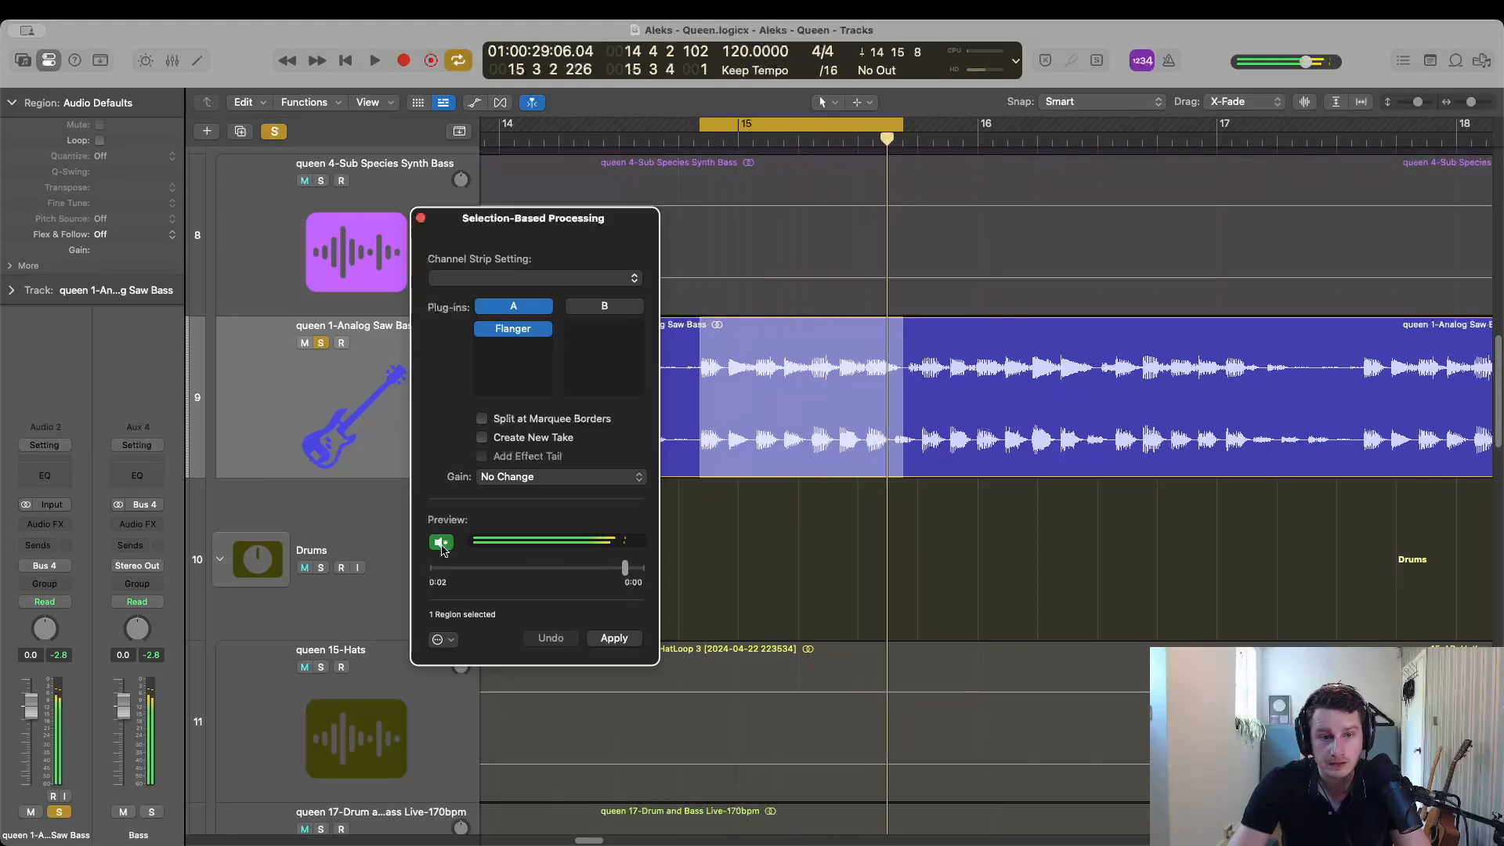
click(443, 545)
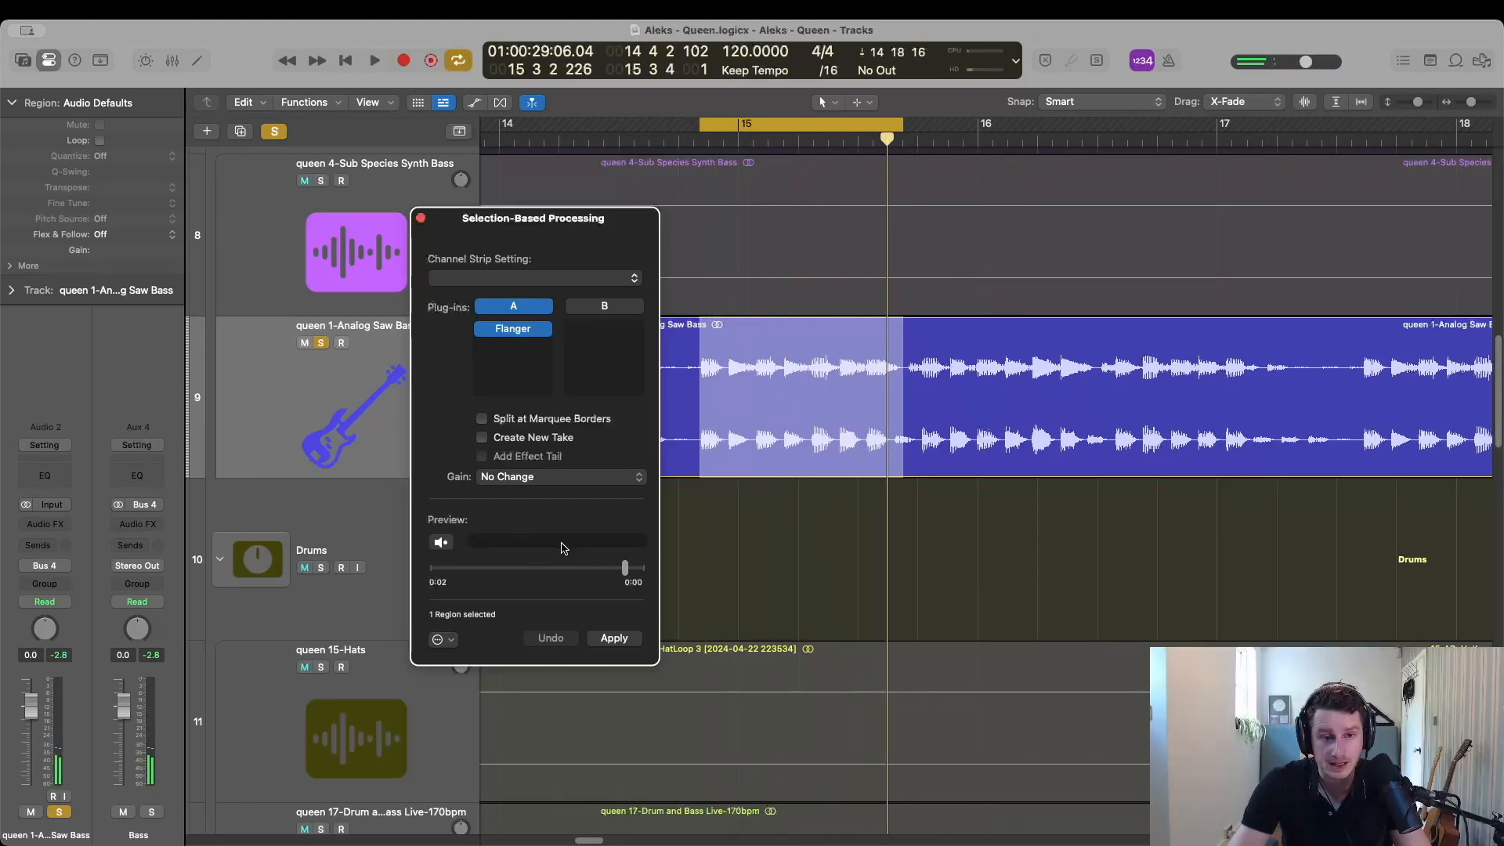
click(623, 641)
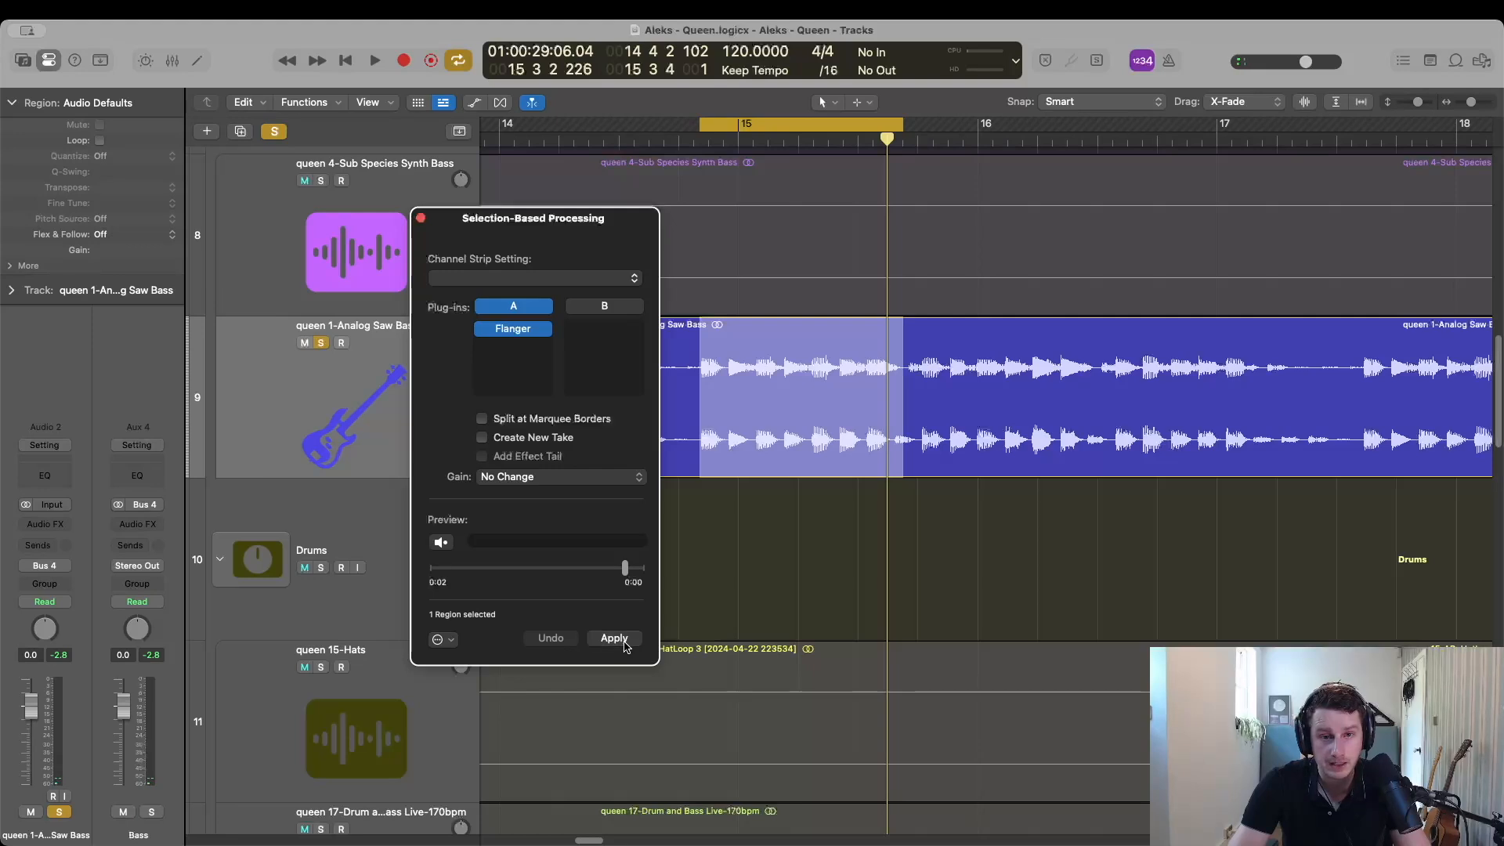
click(616, 640)
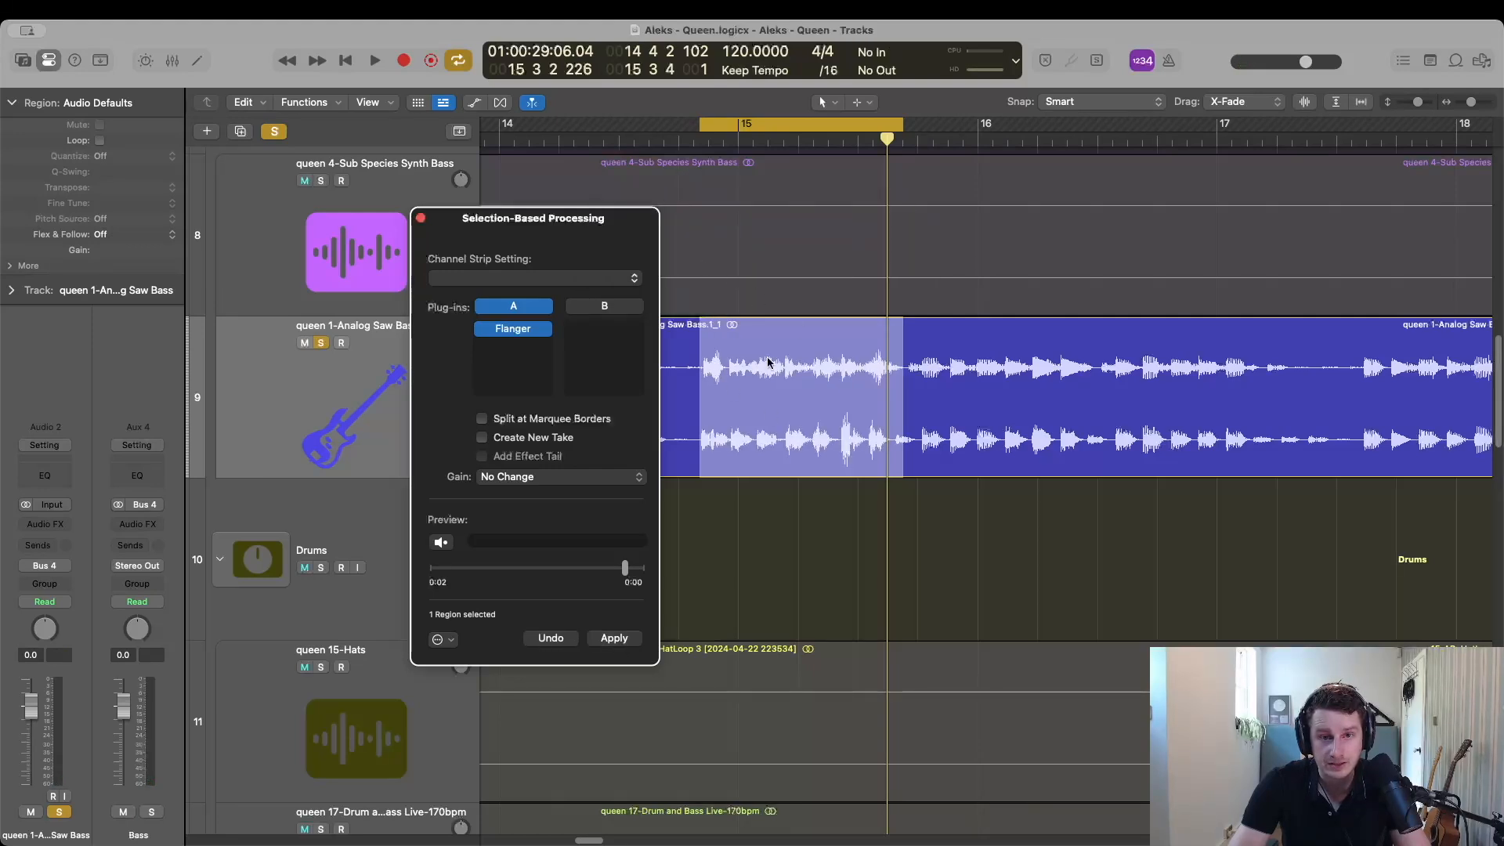
click(420, 219)
Turn off cycle mode and play the processed bass from bar 14 to just past bar 17.
key(space)
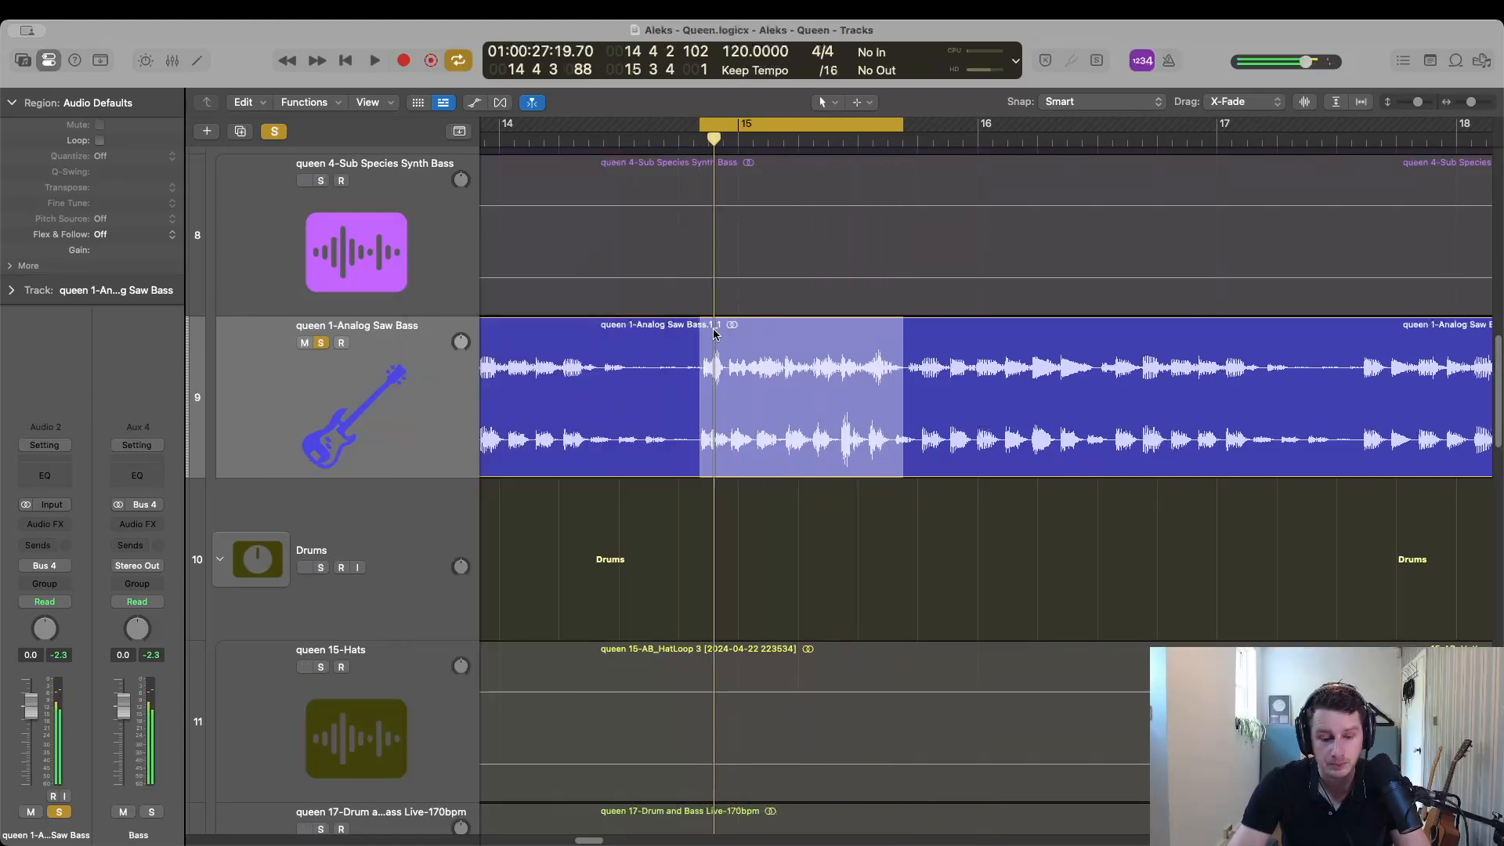
key(c)
double_click(500, 141)
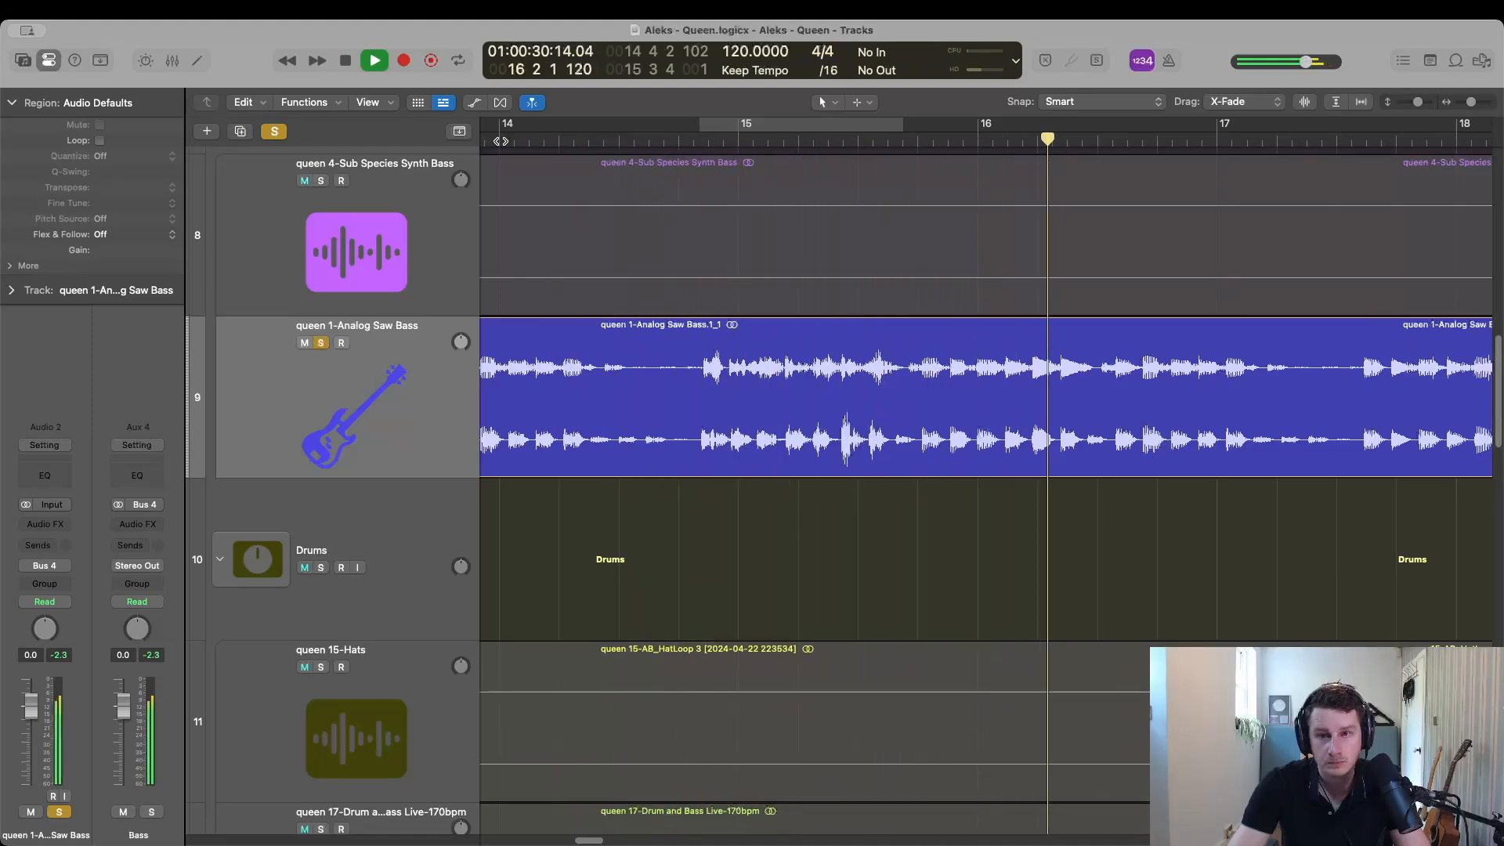
key(space)
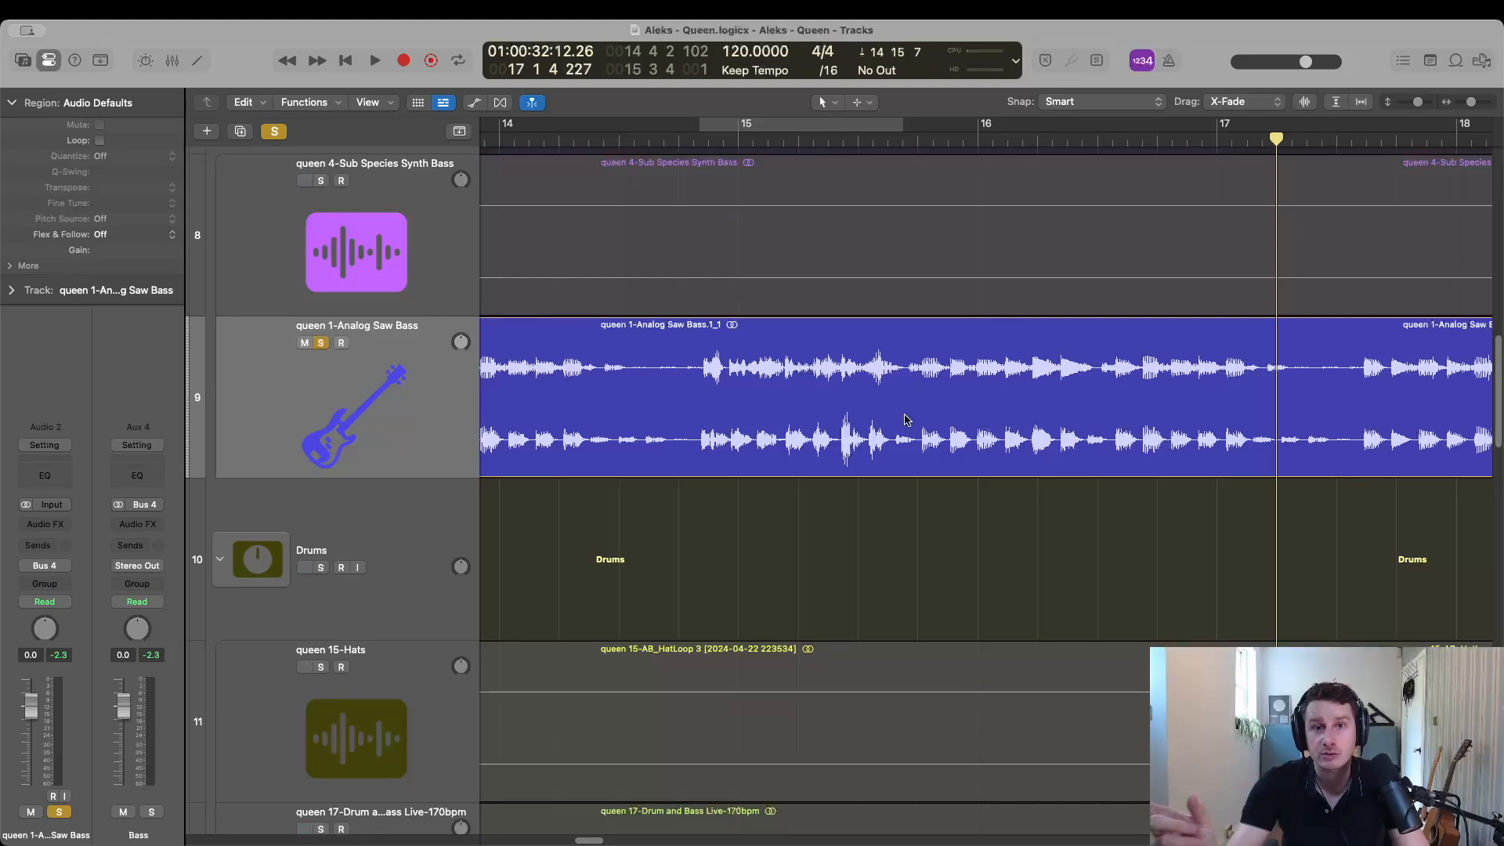
drag(1218, 370, 1355, 389)
click(1221, 367)
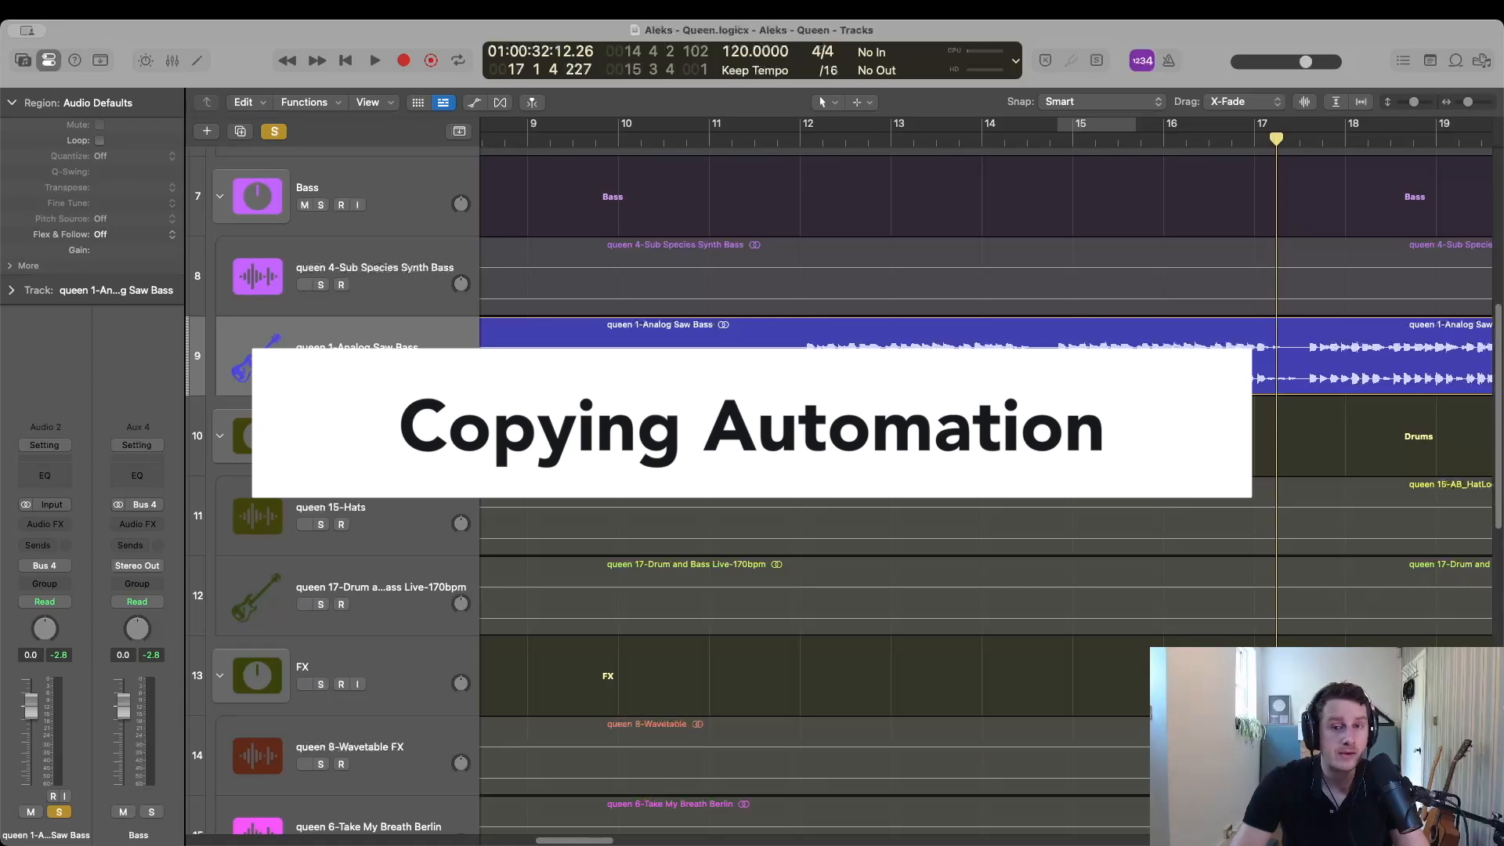
Show track automation and create volume automation points at the edges of a marquee selection from bar 12 to about bar 13 on the Analog Saw Bass.
key(a)
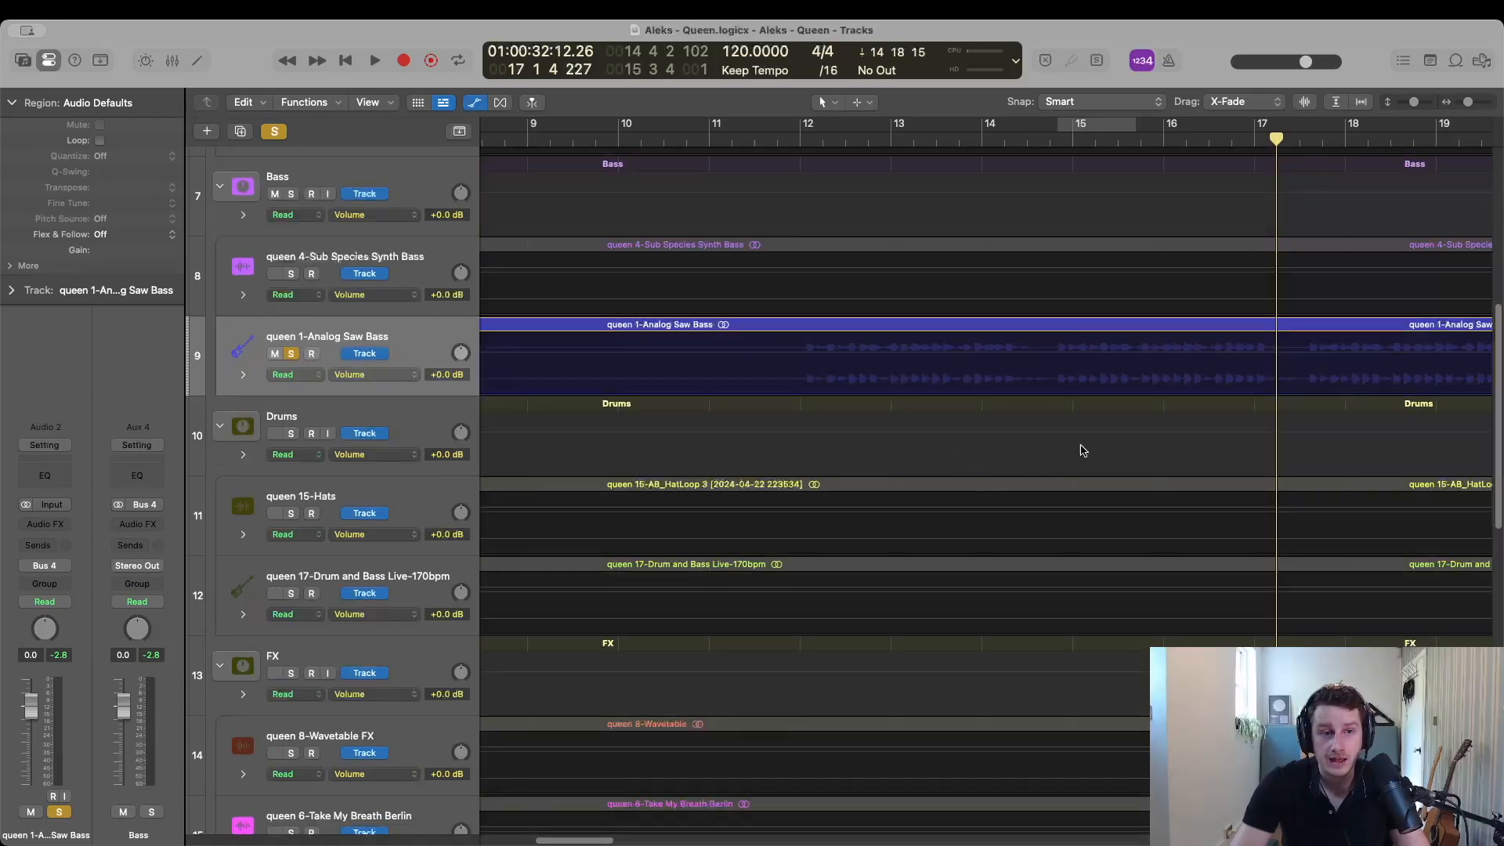
scroll(1155, 430, up, 10)
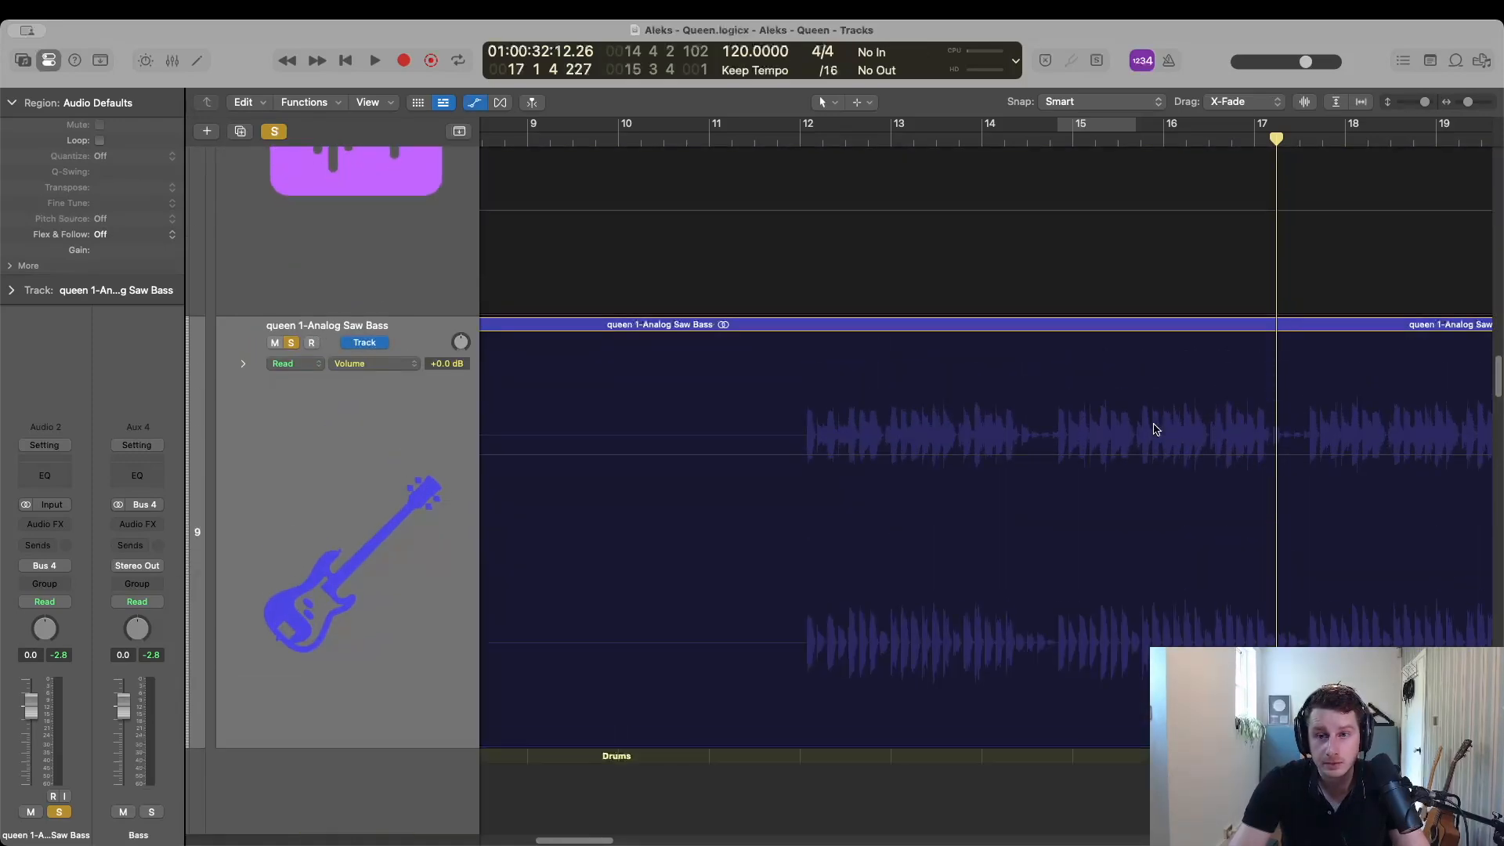
scroll(1155, 430, up, 3)
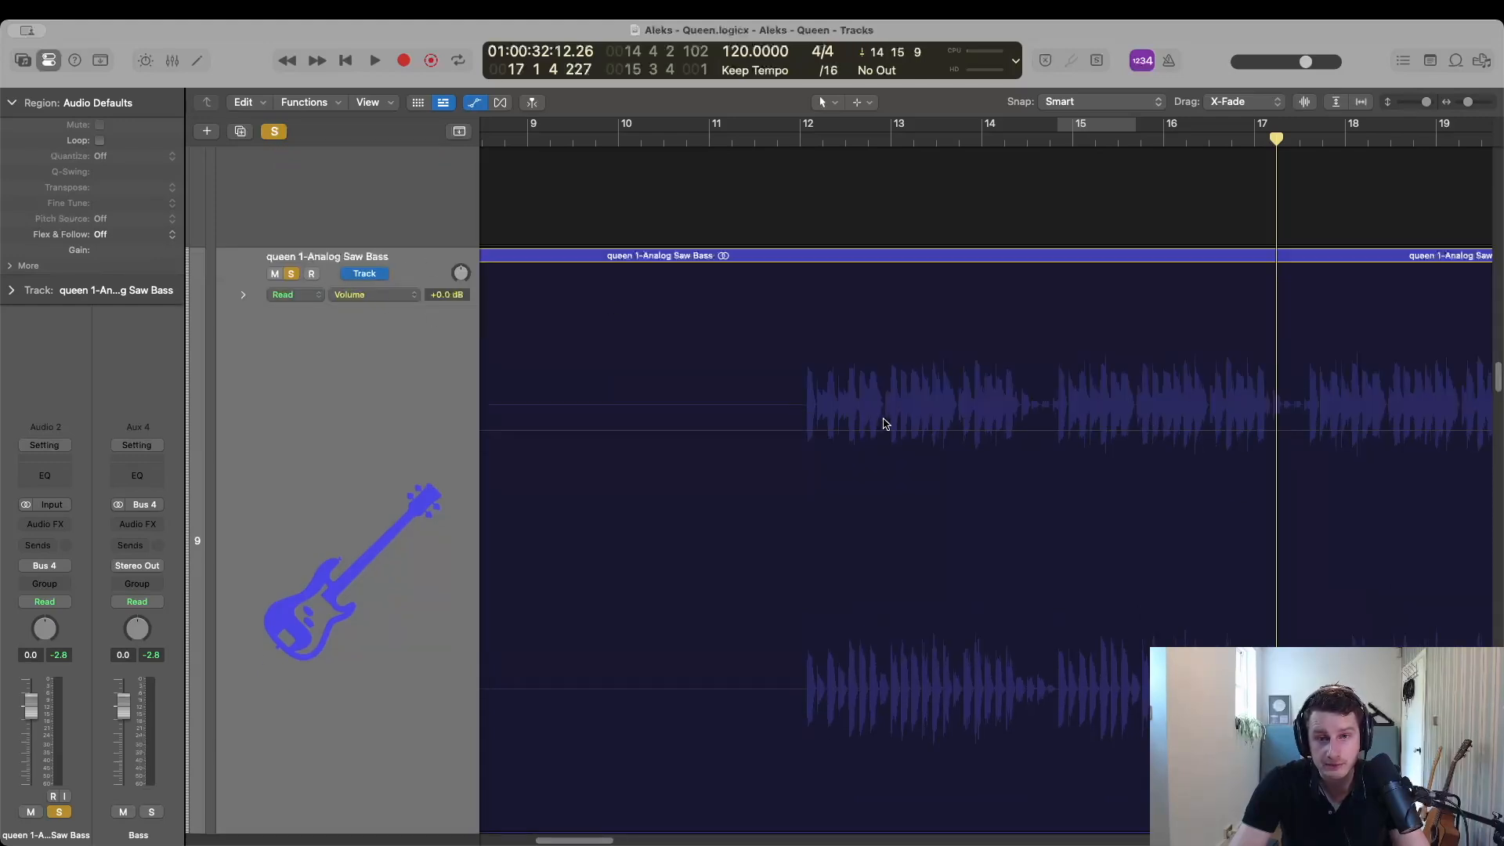
drag(810, 389, 883, 390)
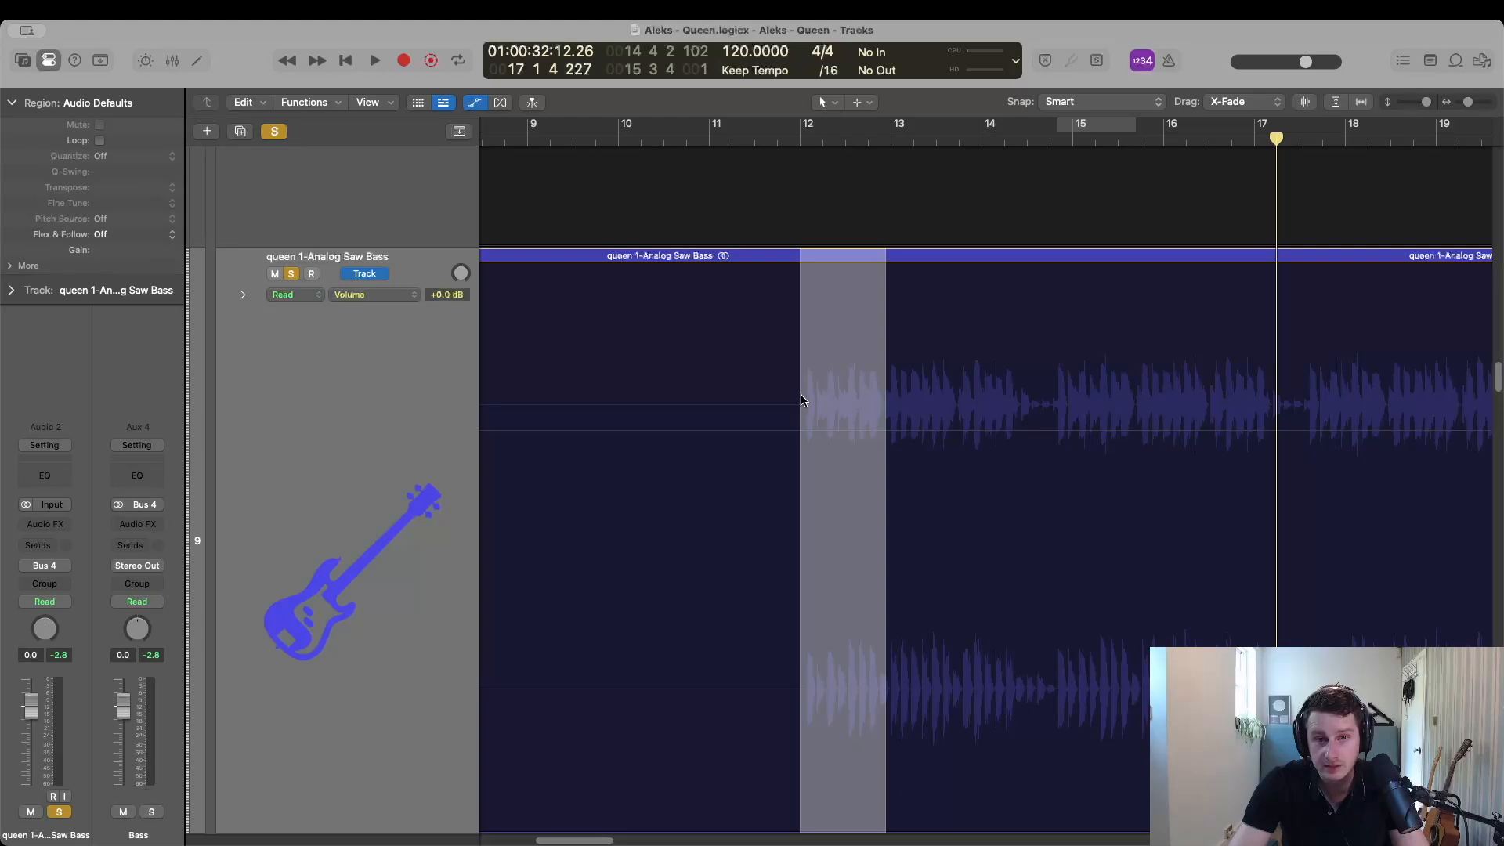
drag(796, 377, 884, 375)
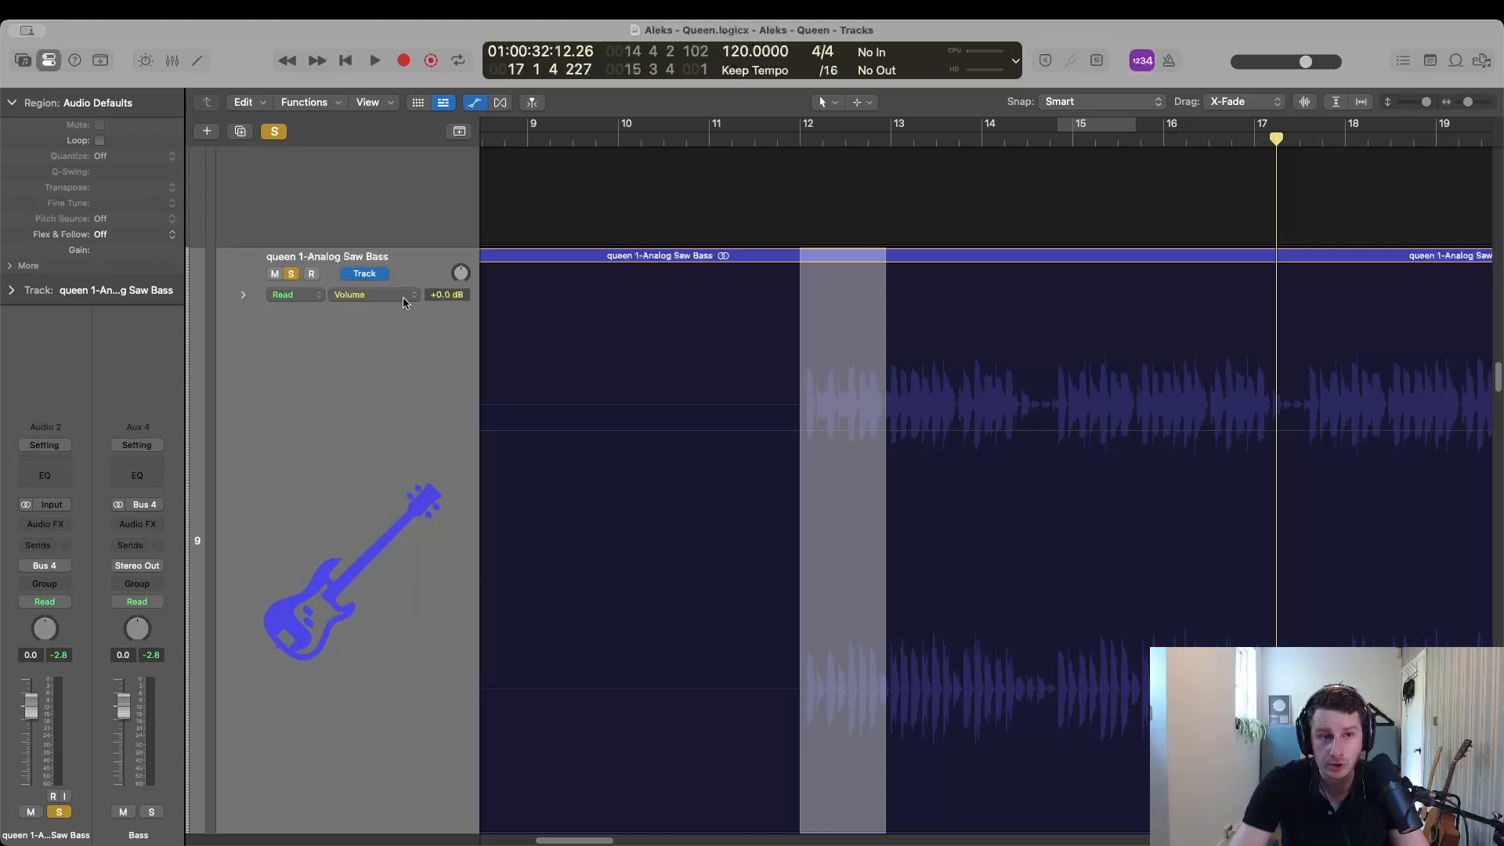
click(836, 429)
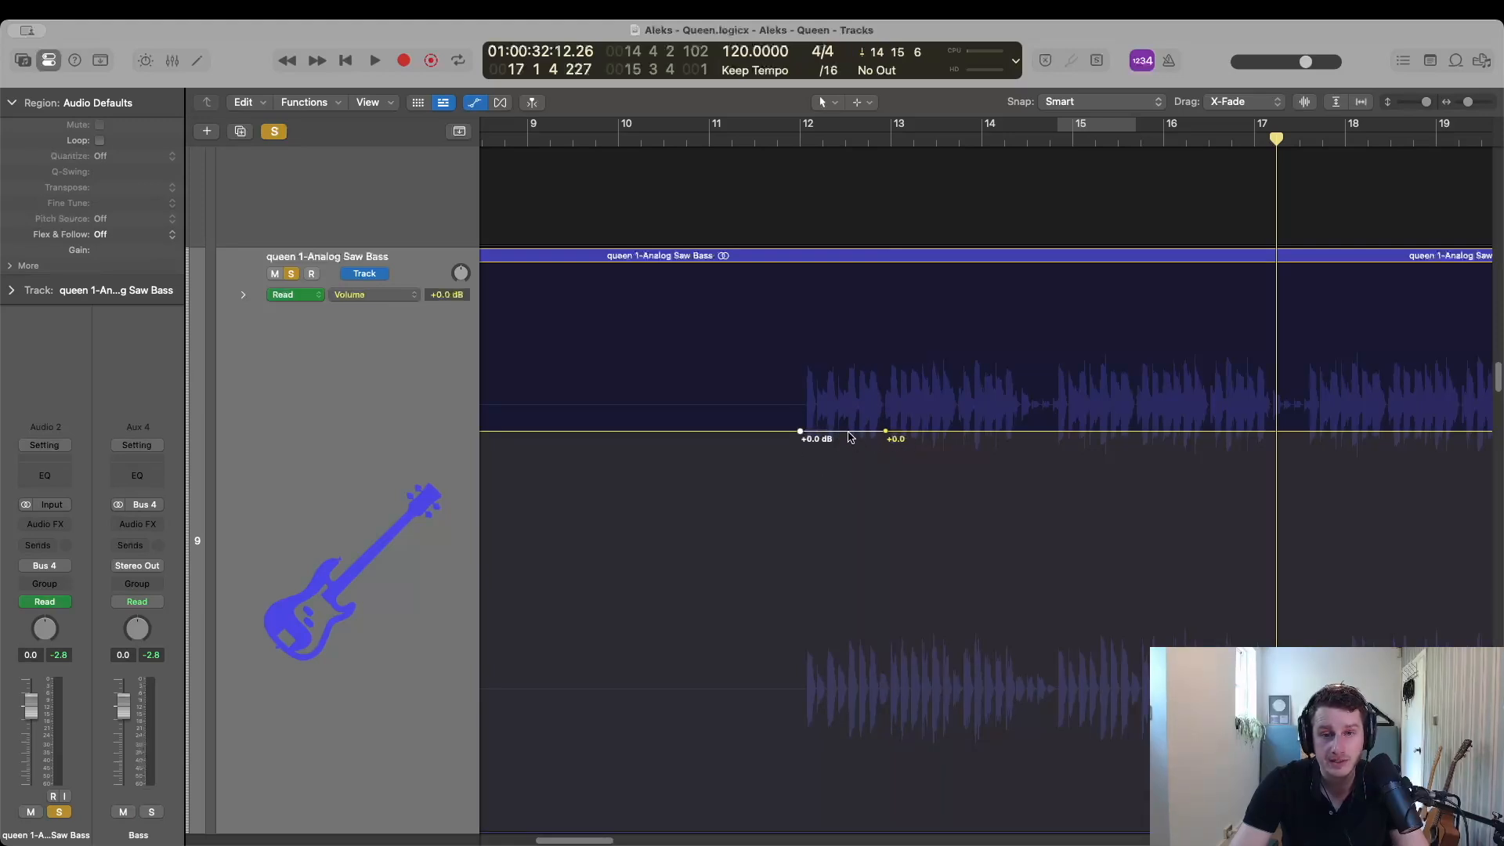
Try lowering the volume automation between bars 12 and 13 to -2.6 dB, and undo that change.
drag(850, 433, 850, 493)
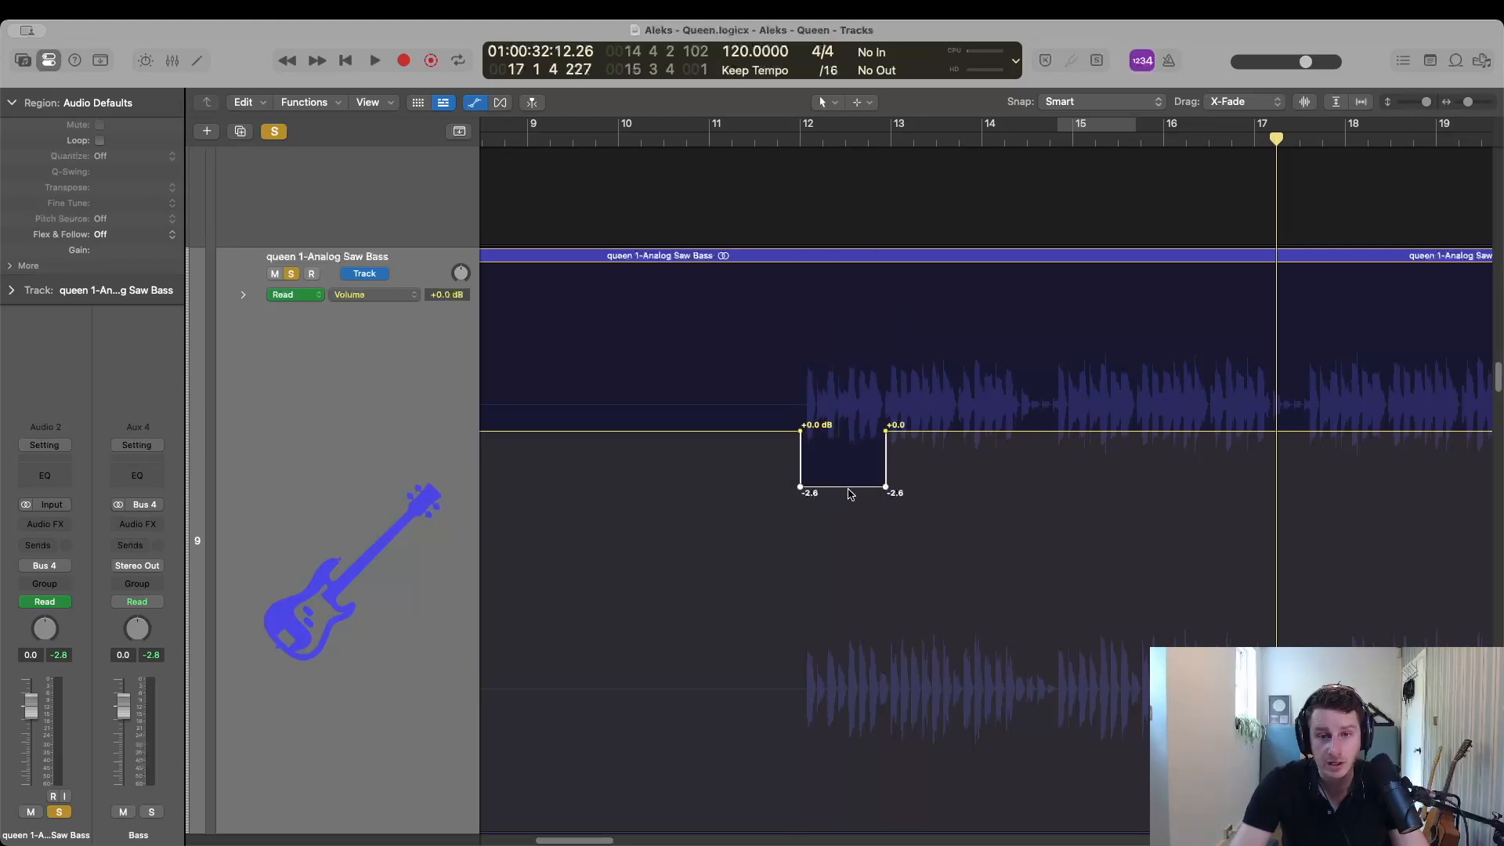
key(super+z)
key(super+z)
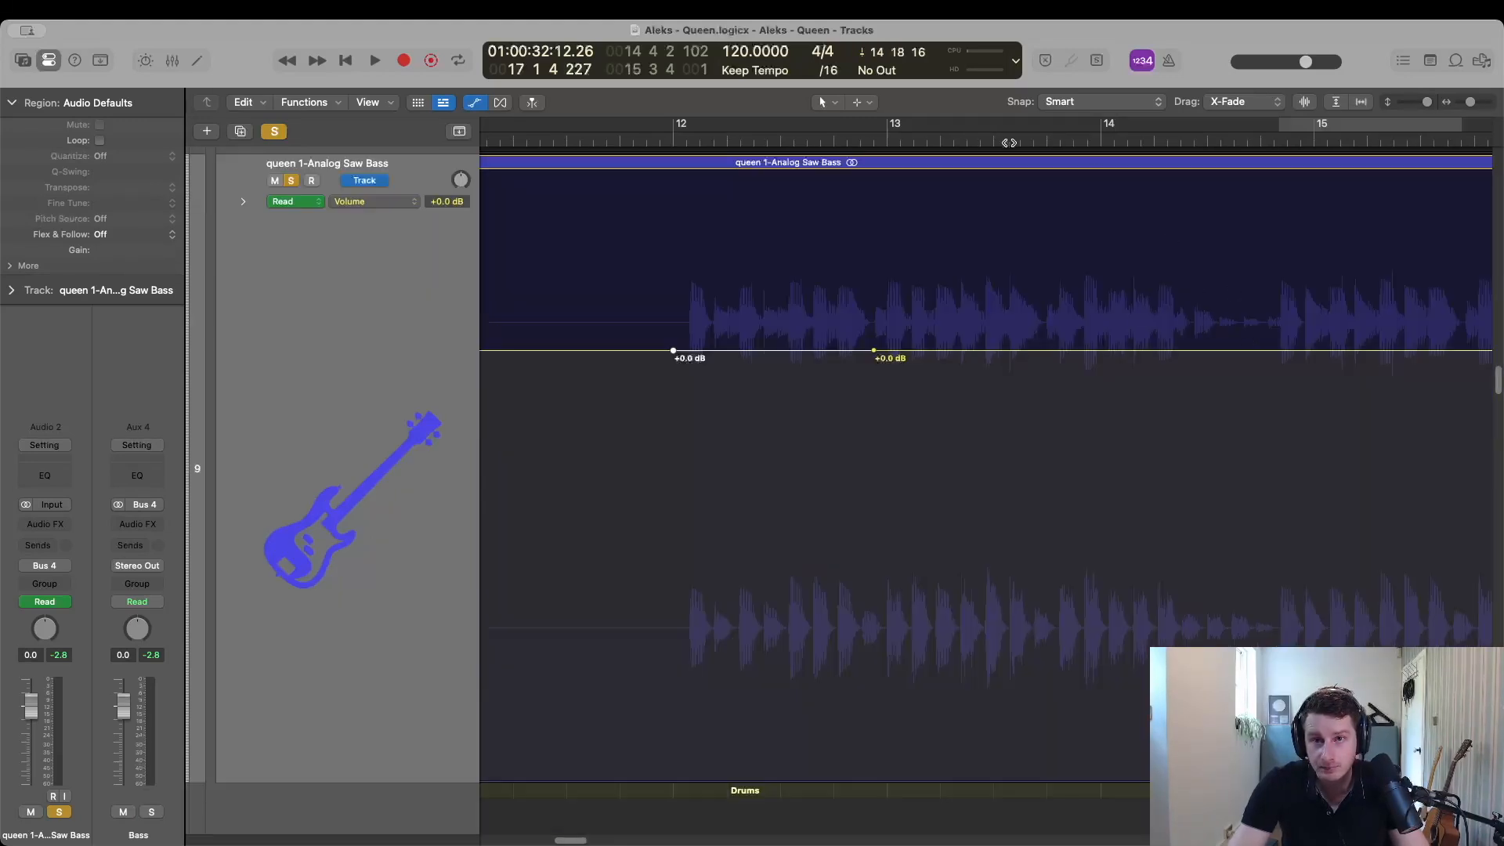
Play the Analog Saw Bass from about halfway through bar 13 to near the end of bar 14.
click(1008, 143)
key(space)
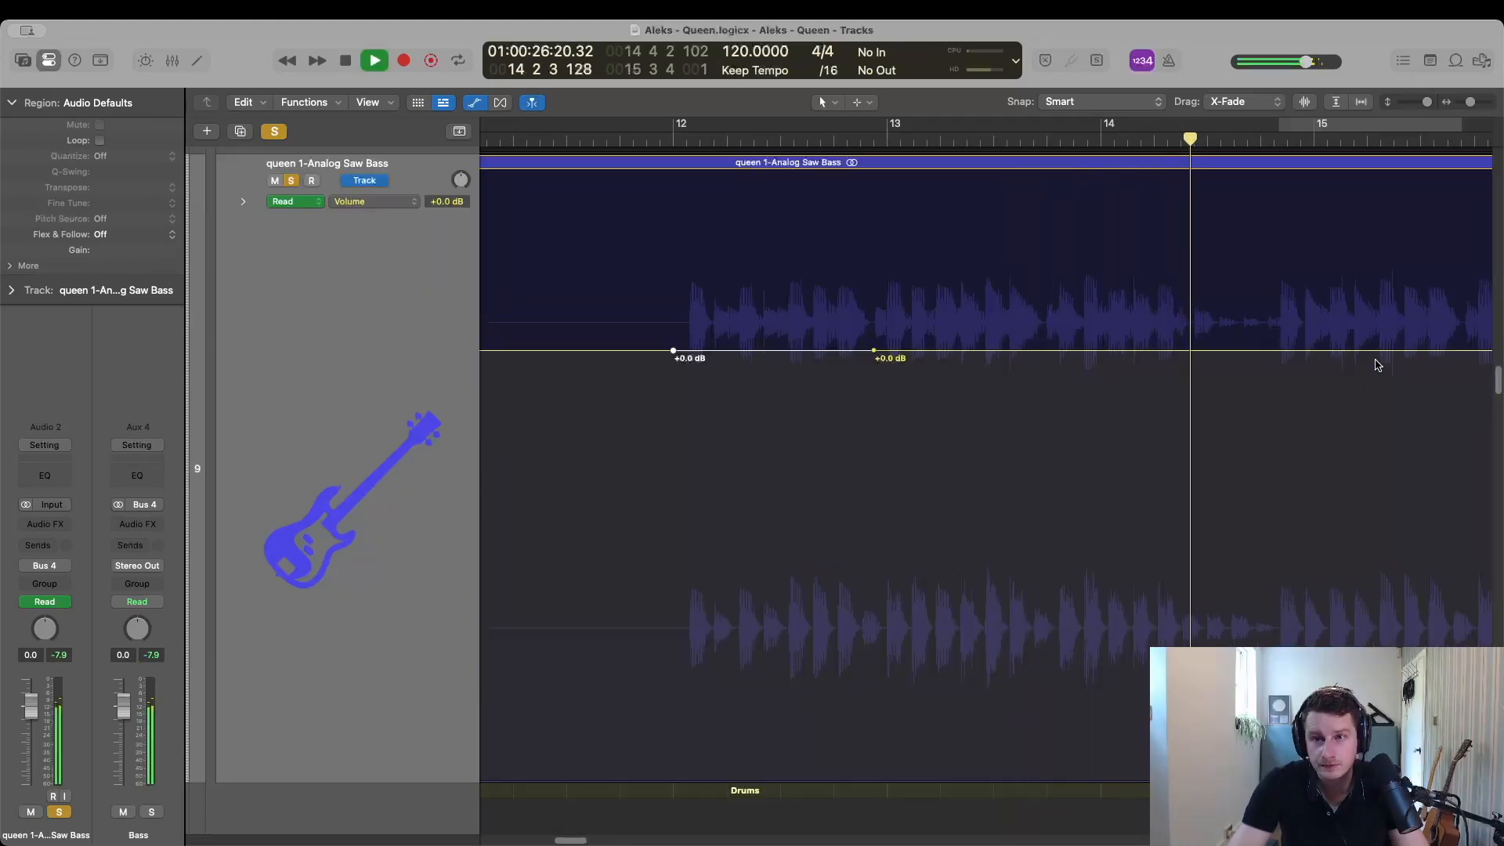
key(space)
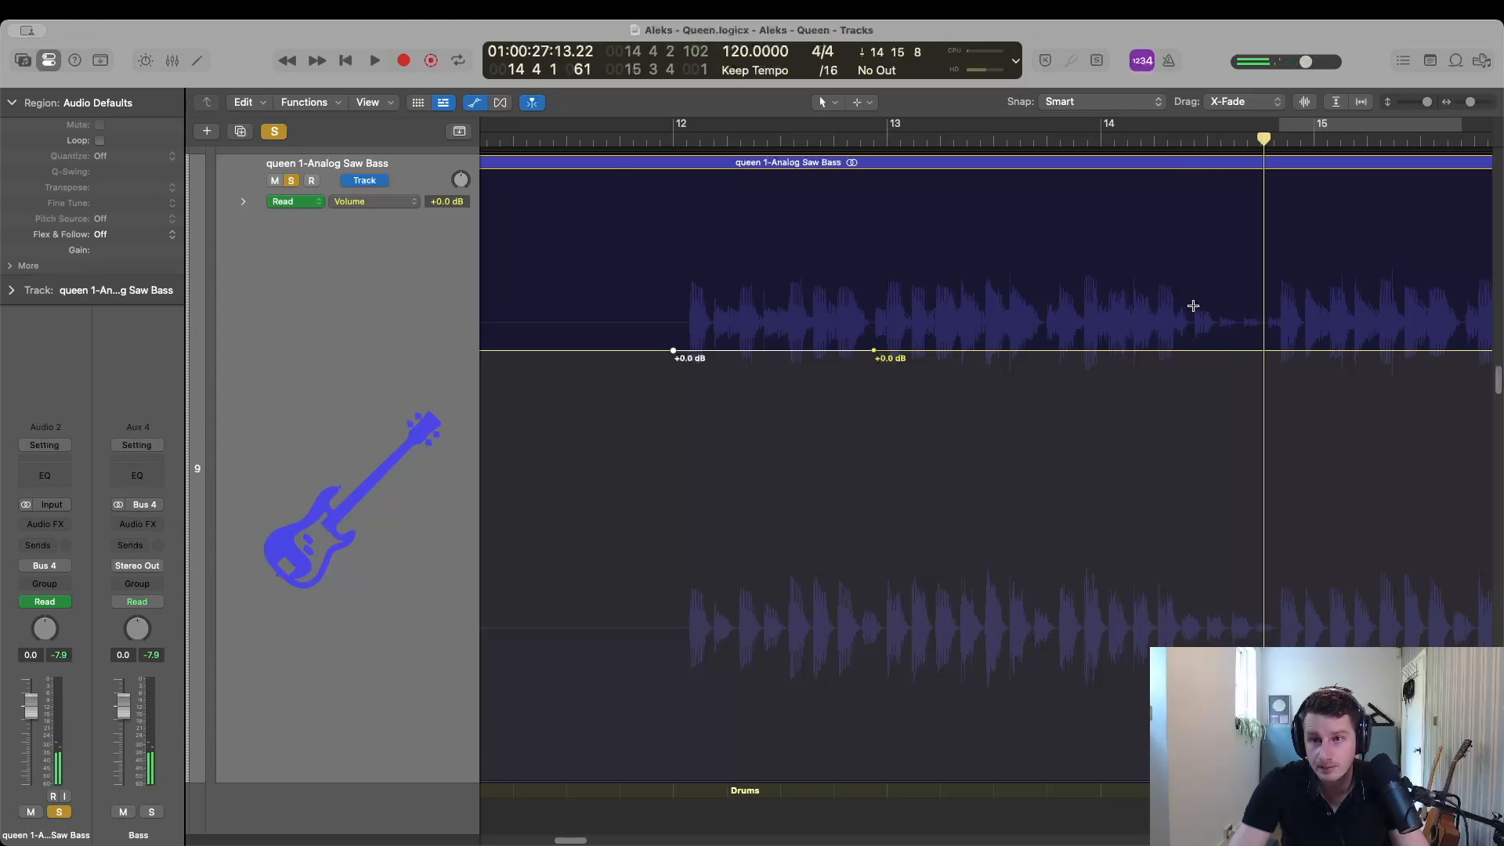
Raise the volume automation of the quiet passage late in bar 14 to +4.0 dB using a marquee selection, and play from bar 13.
drag(1189, 305, 1263, 306)
drag(1224, 354, 1225, 238)
double_click(895, 136)
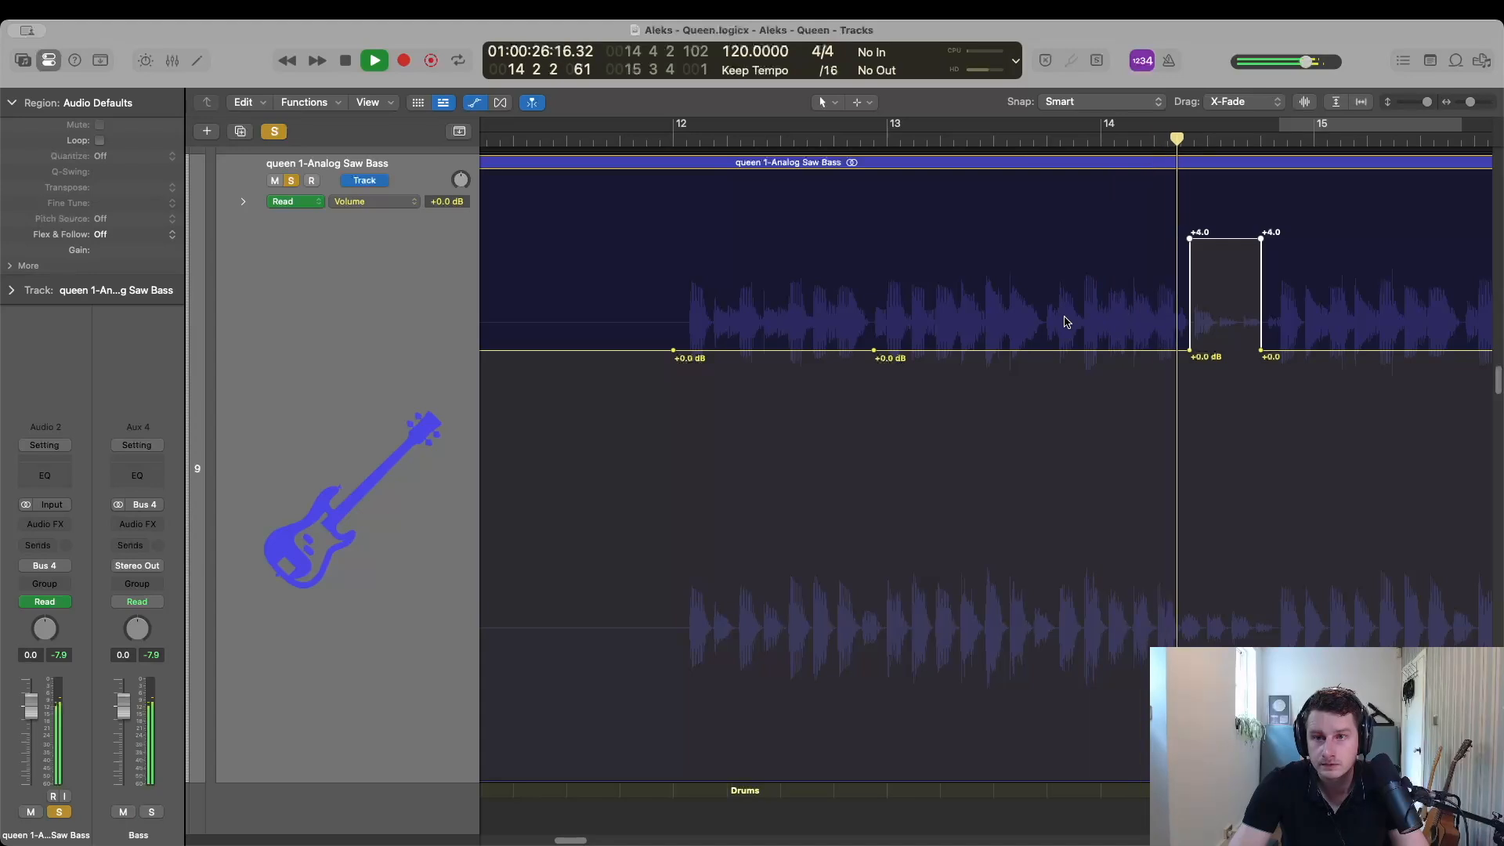
key(space)
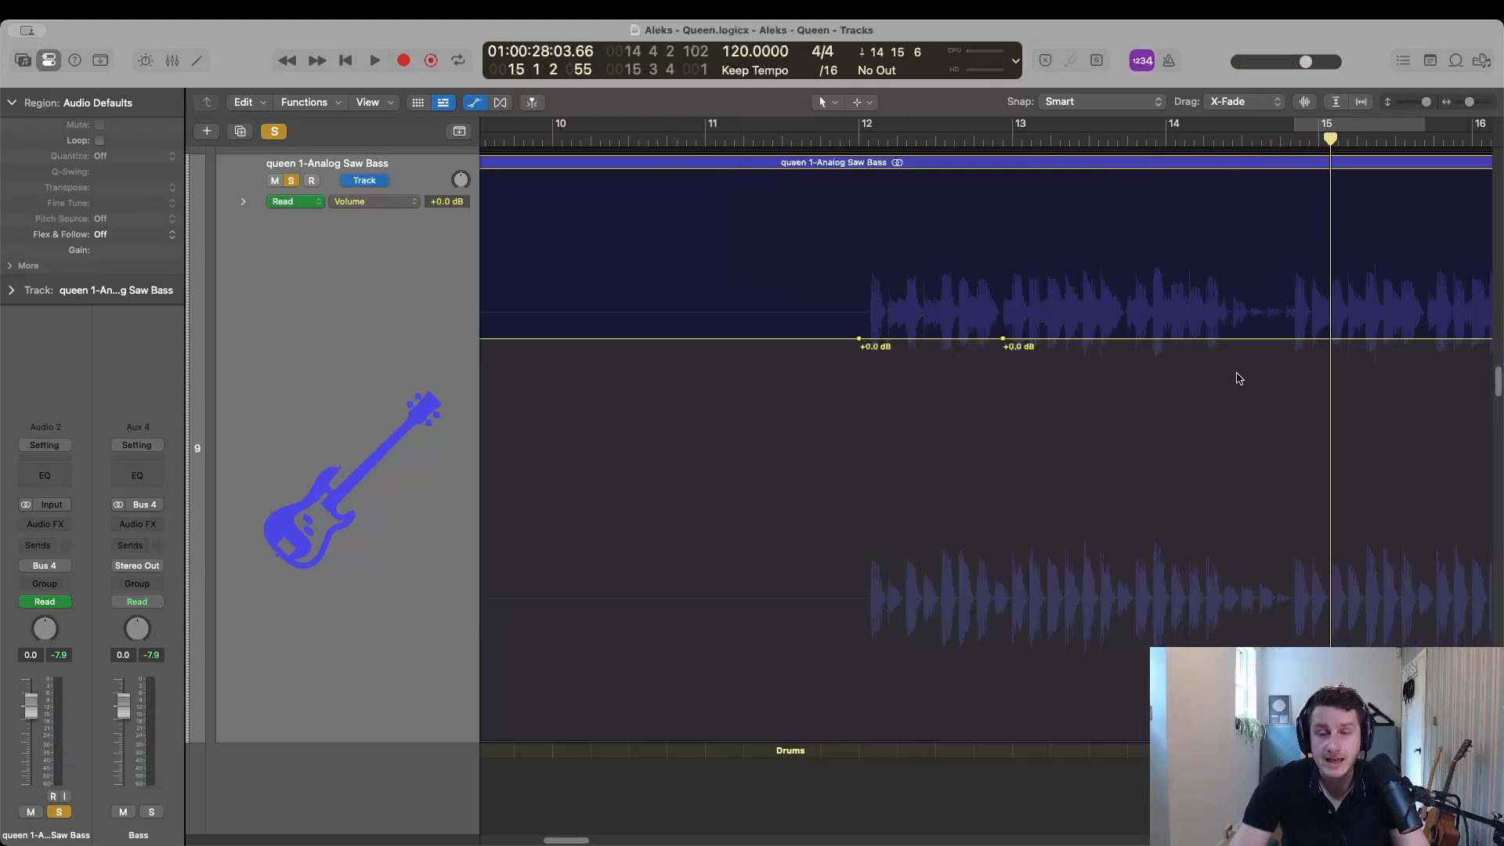
Shape the volume automation between bars 12 and 13 with points at +3.2, -6.4 and +2.7 dB.
scroll(1406, 366, down, 5)
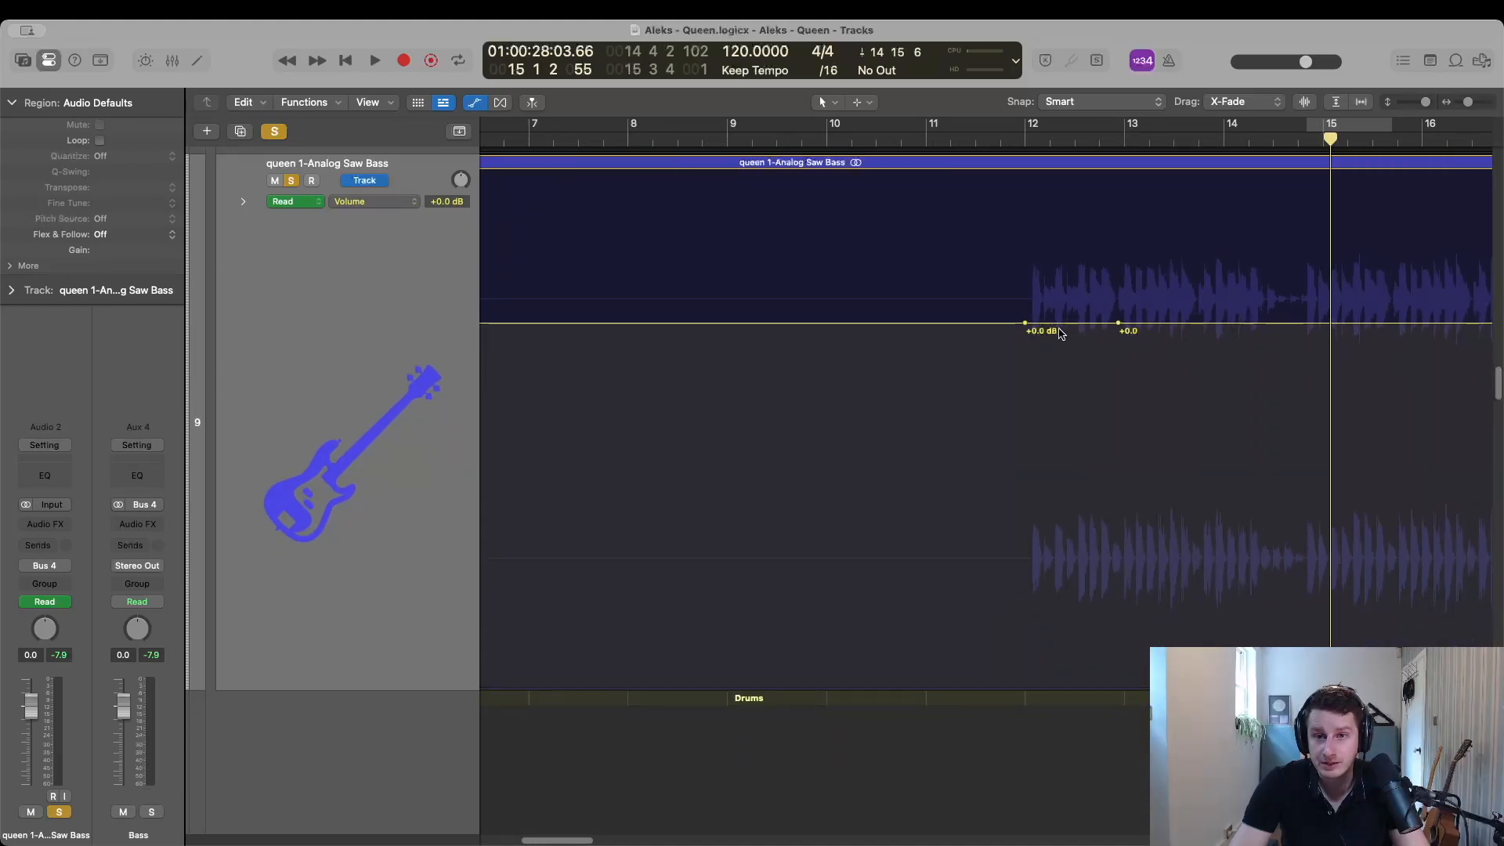
drag(1052, 323, 1068, 435)
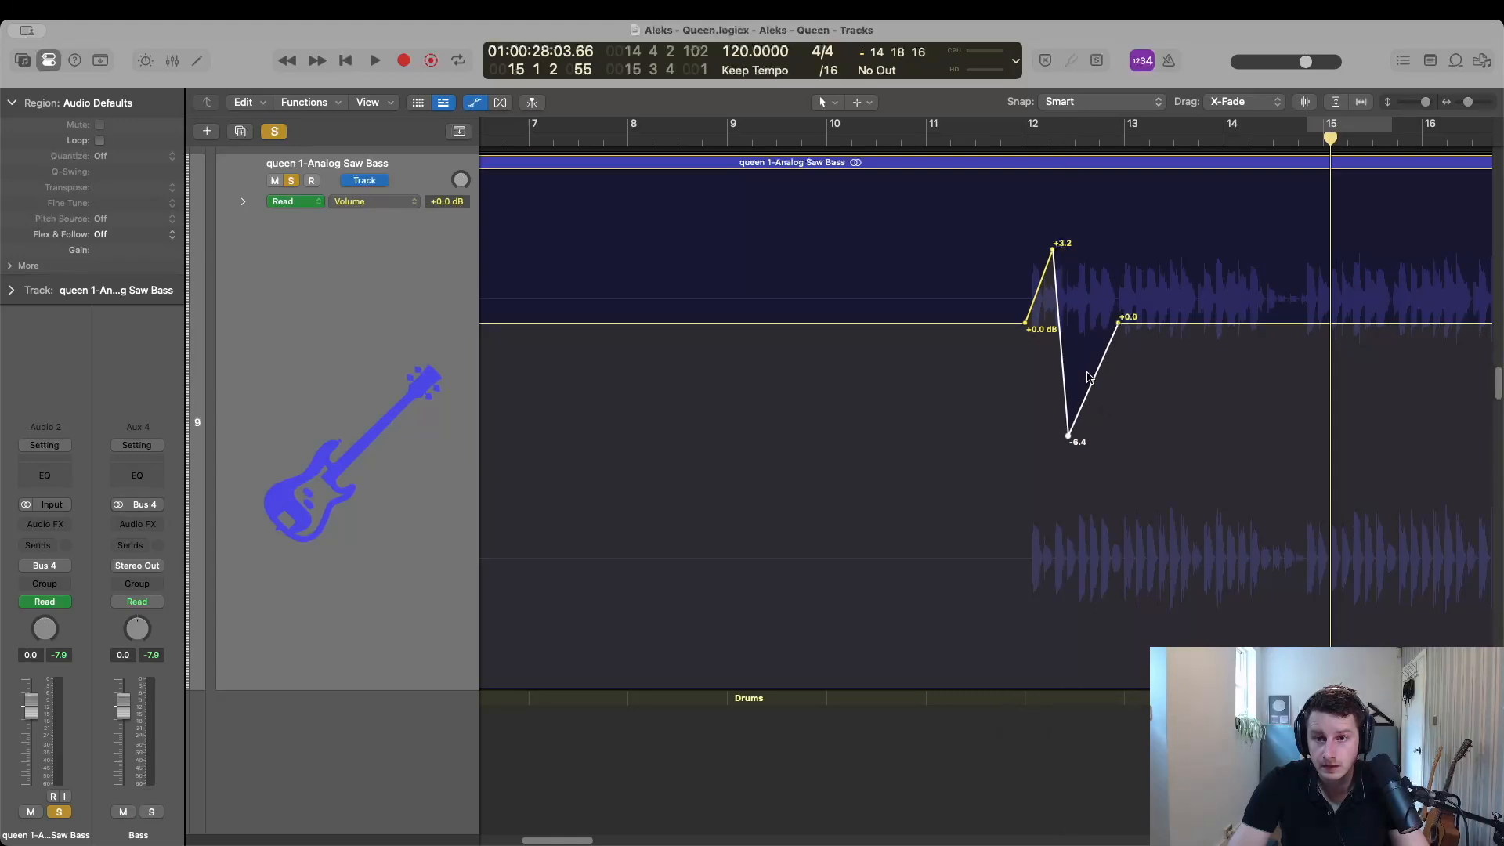
drag(1092, 386, 1092, 263)
scroll(1261, 352, down, 2)
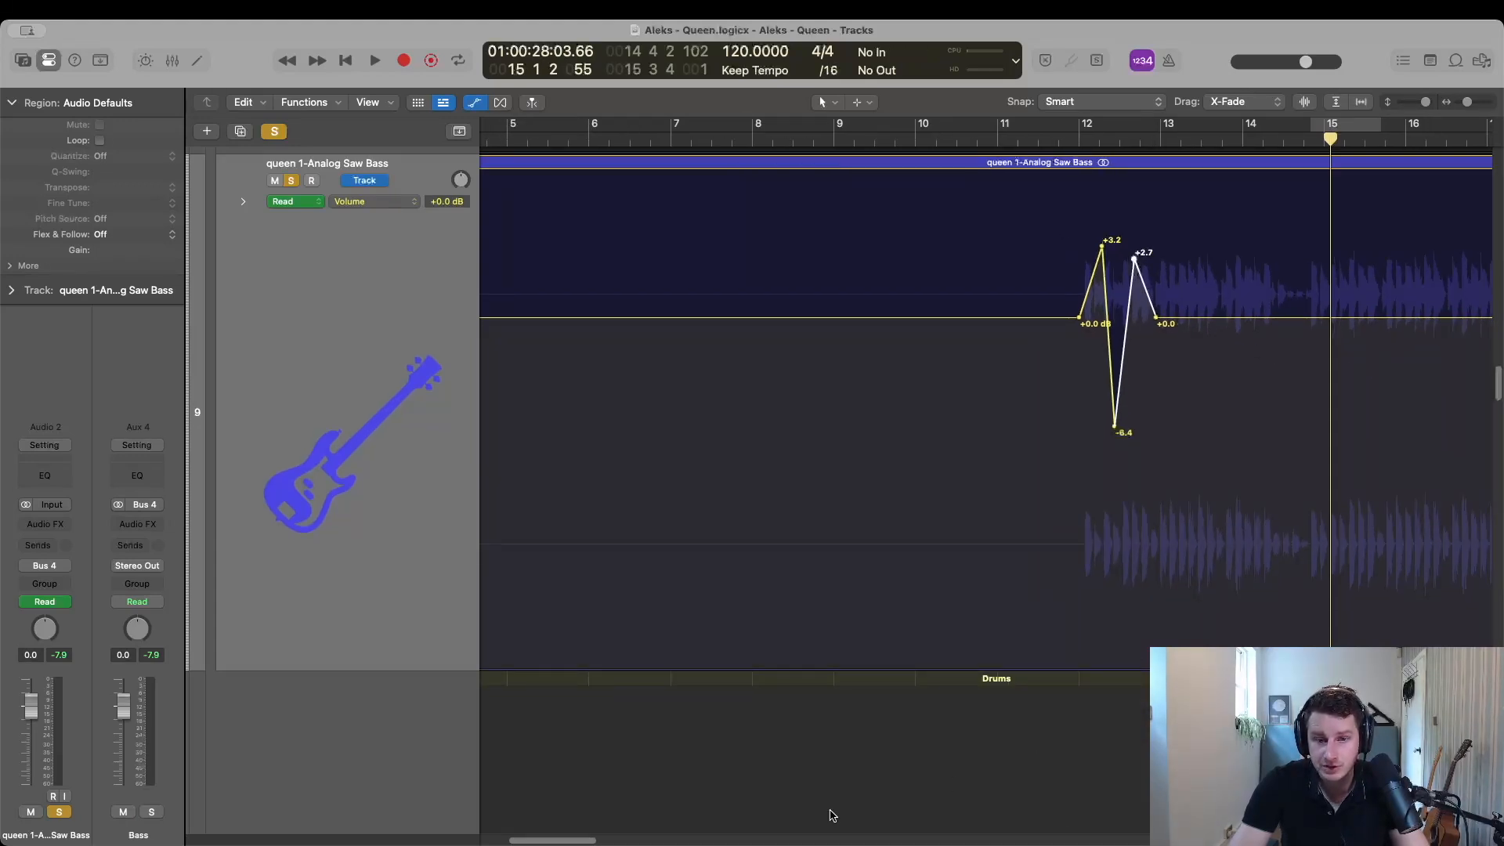
Marquee-select the volume automation from bar 12 to just past bar 13 and copy it to just before bar 15.
drag(569, 840, 610, 841)
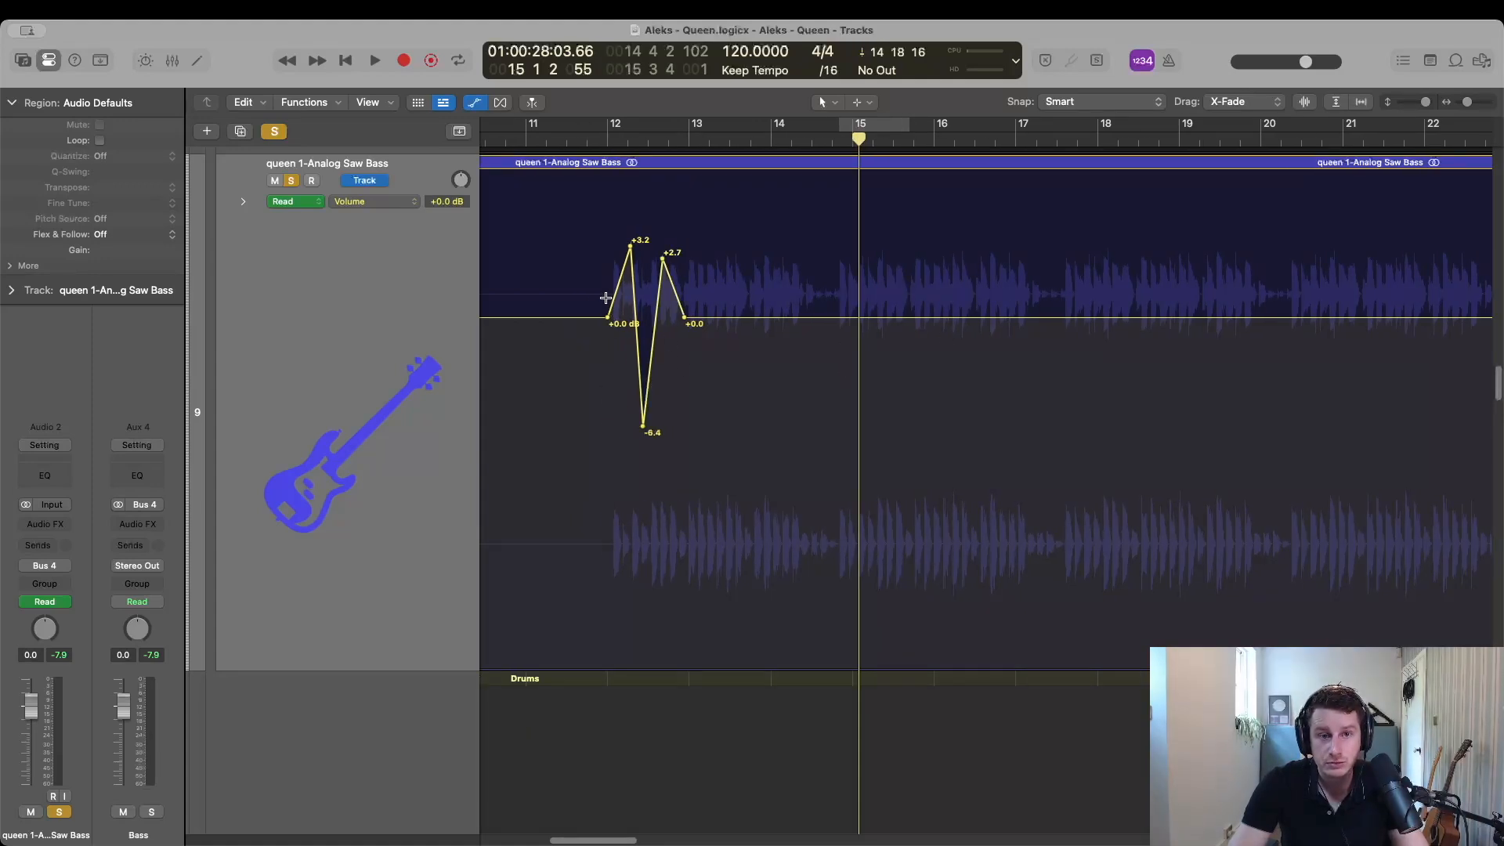
drag(607, 301, 697, 315)
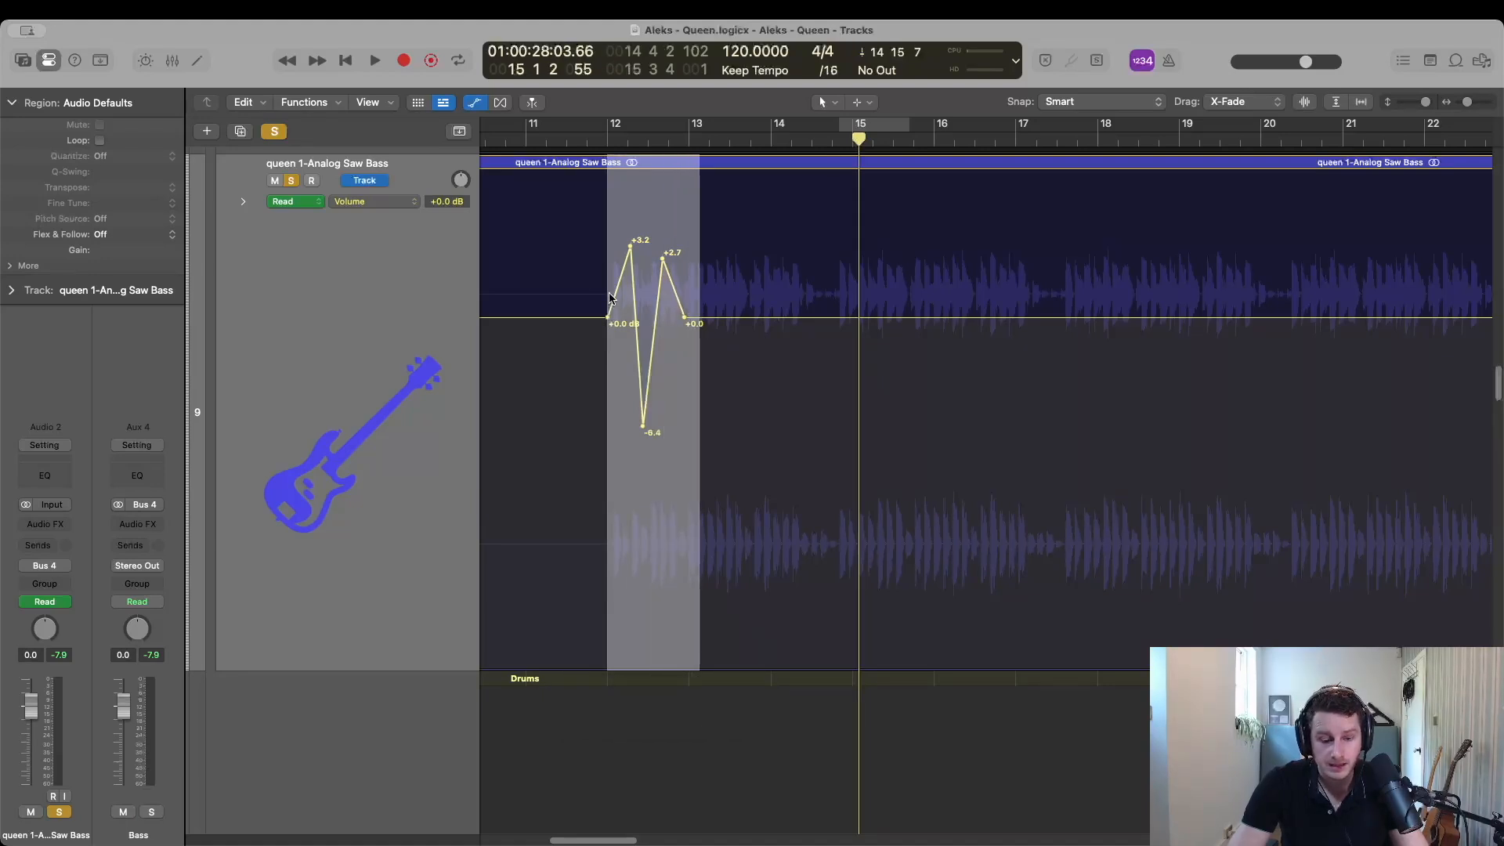
drag(609, 298, 844, 306)
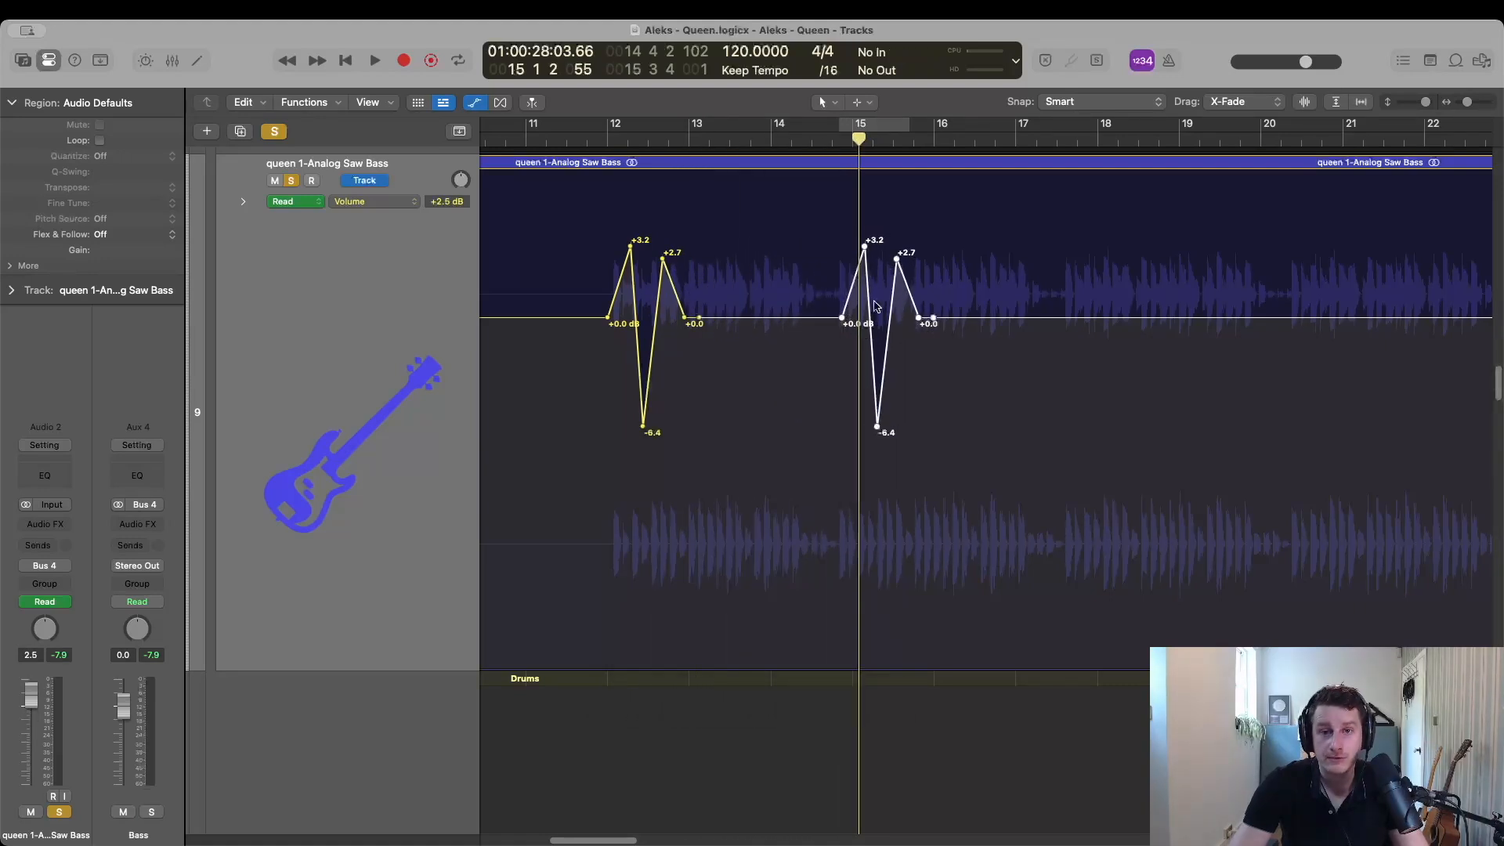
Play the Analog Saw Bass from beat 4 of bar 11 to about the middle of bar 16.
click(588, 139)
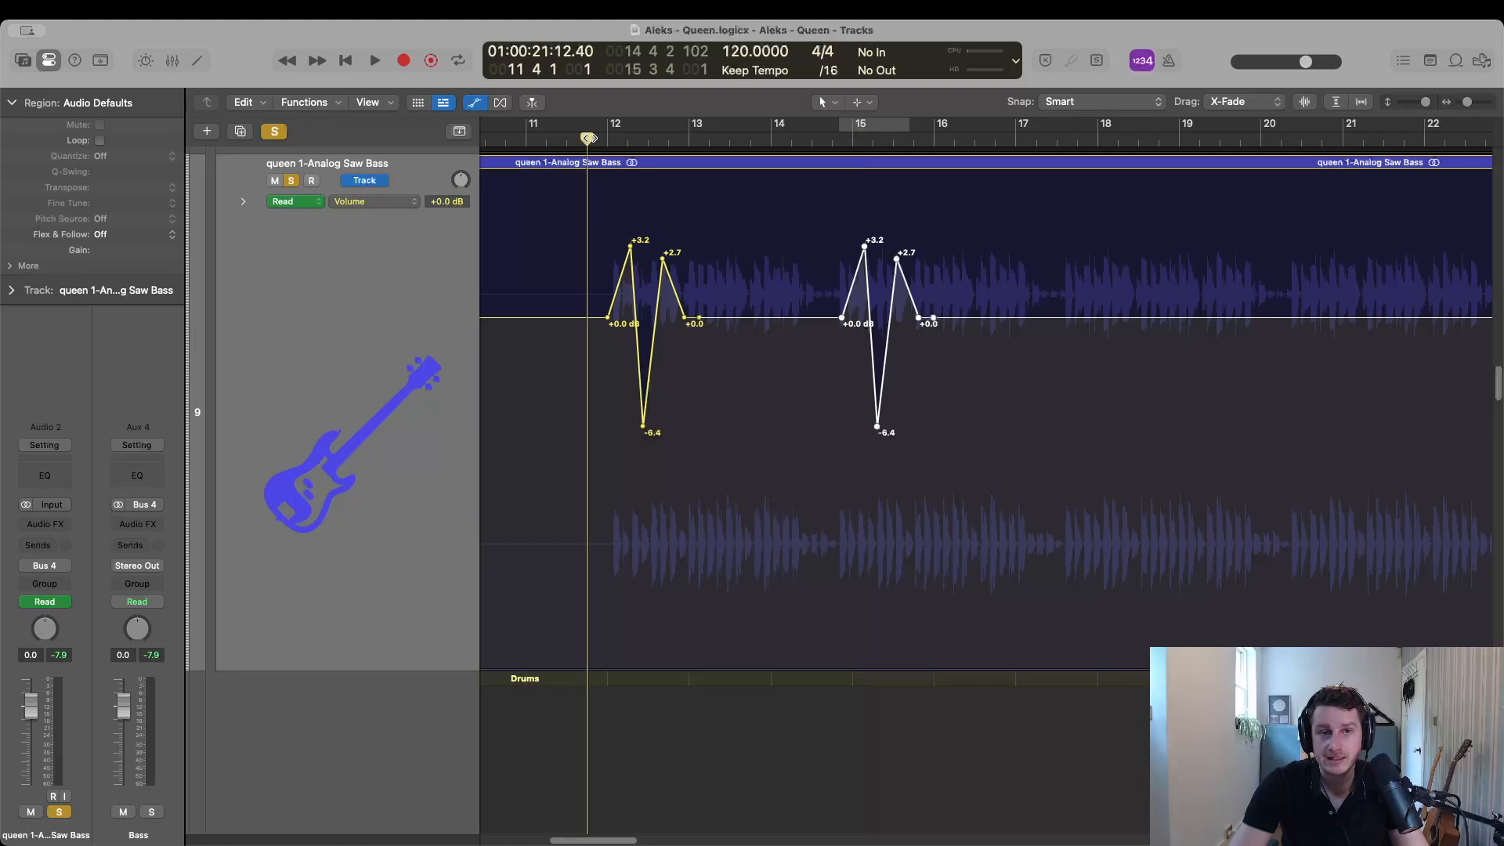
key(space)
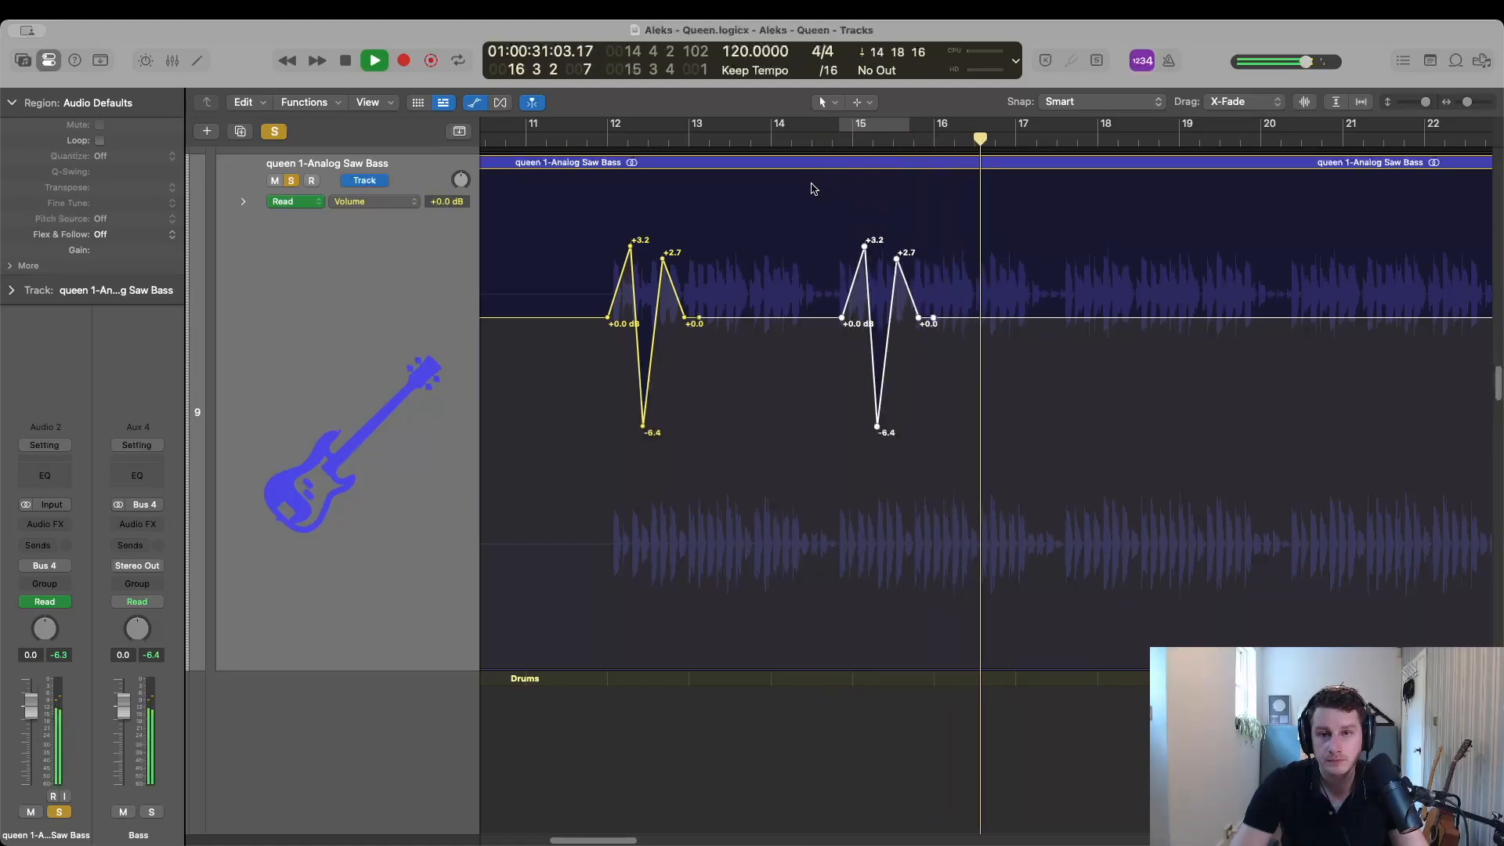
key(space)
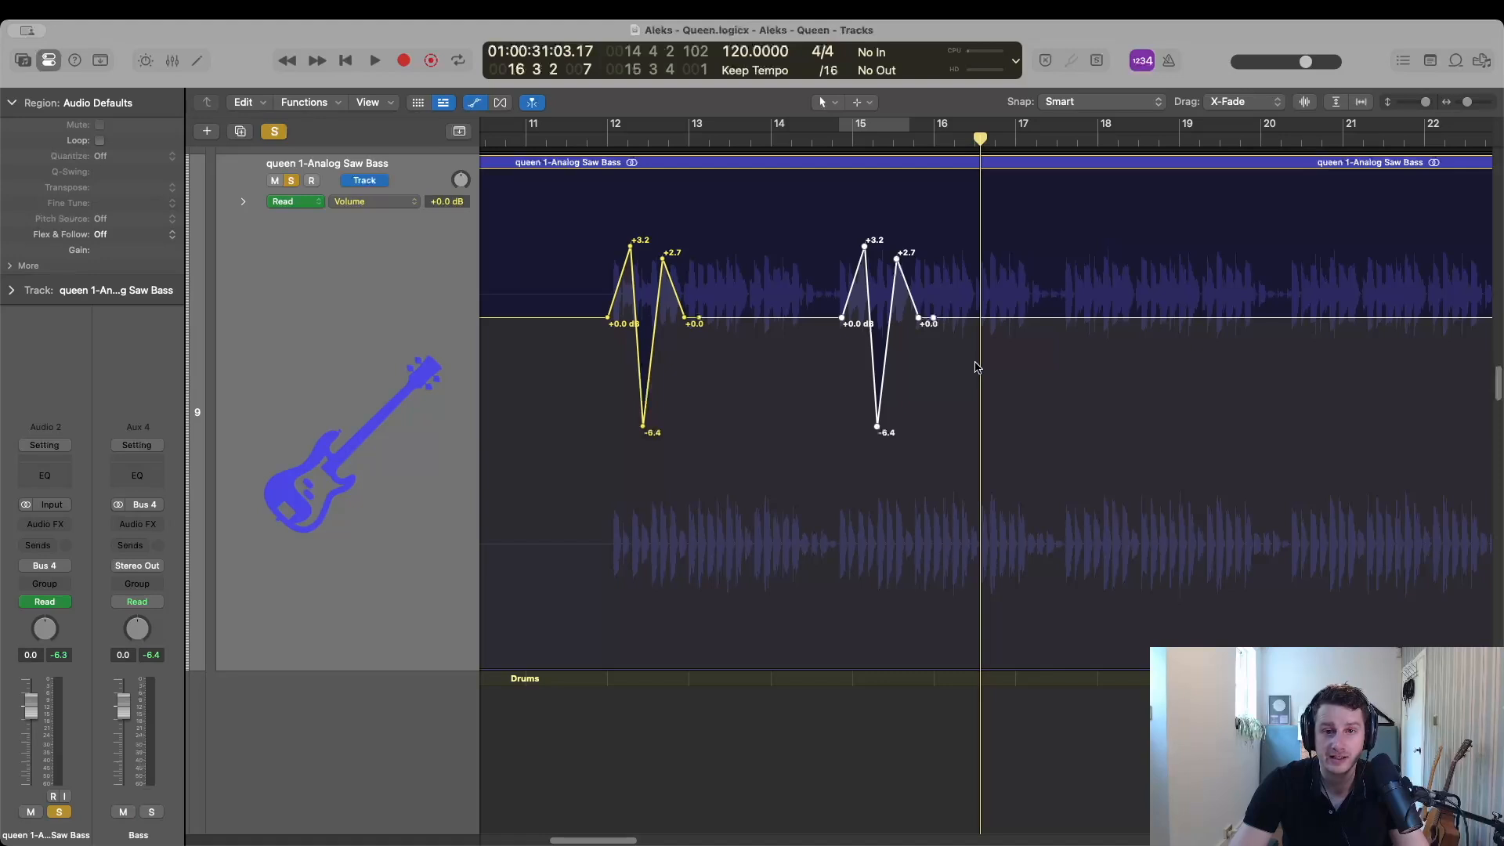
Undo the copied volume automation, the drawn points and the earlier edits on the Analog Saw Bass.
scroll(971, 358, down, 5)
key(super+z)
key(super+z)
key(super+z)
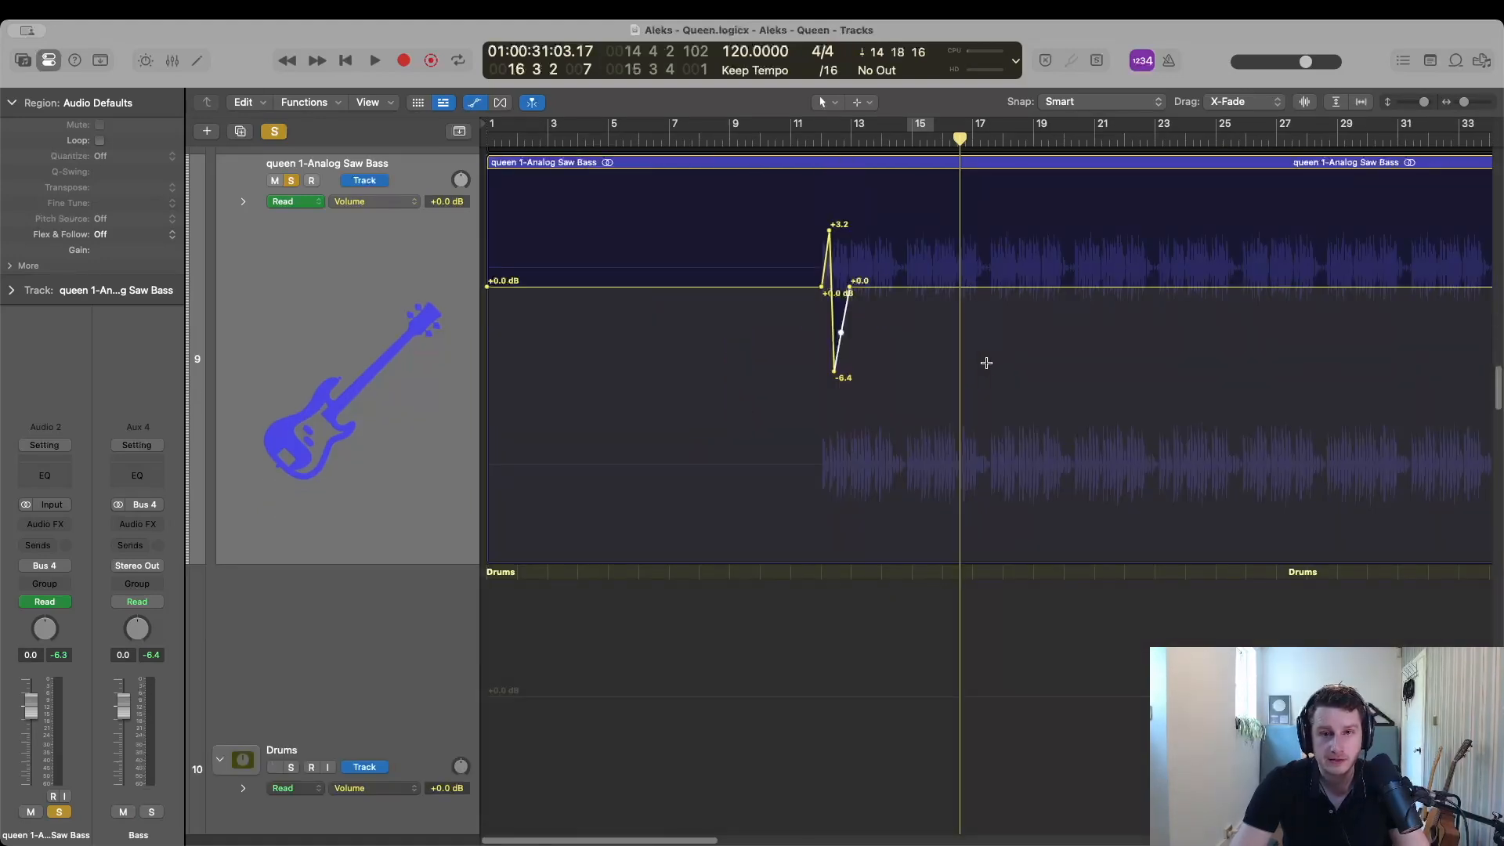
key(super+z)
key(super+z)
key(super+z)
key(super+z)
key(super+z)
key(super+z)
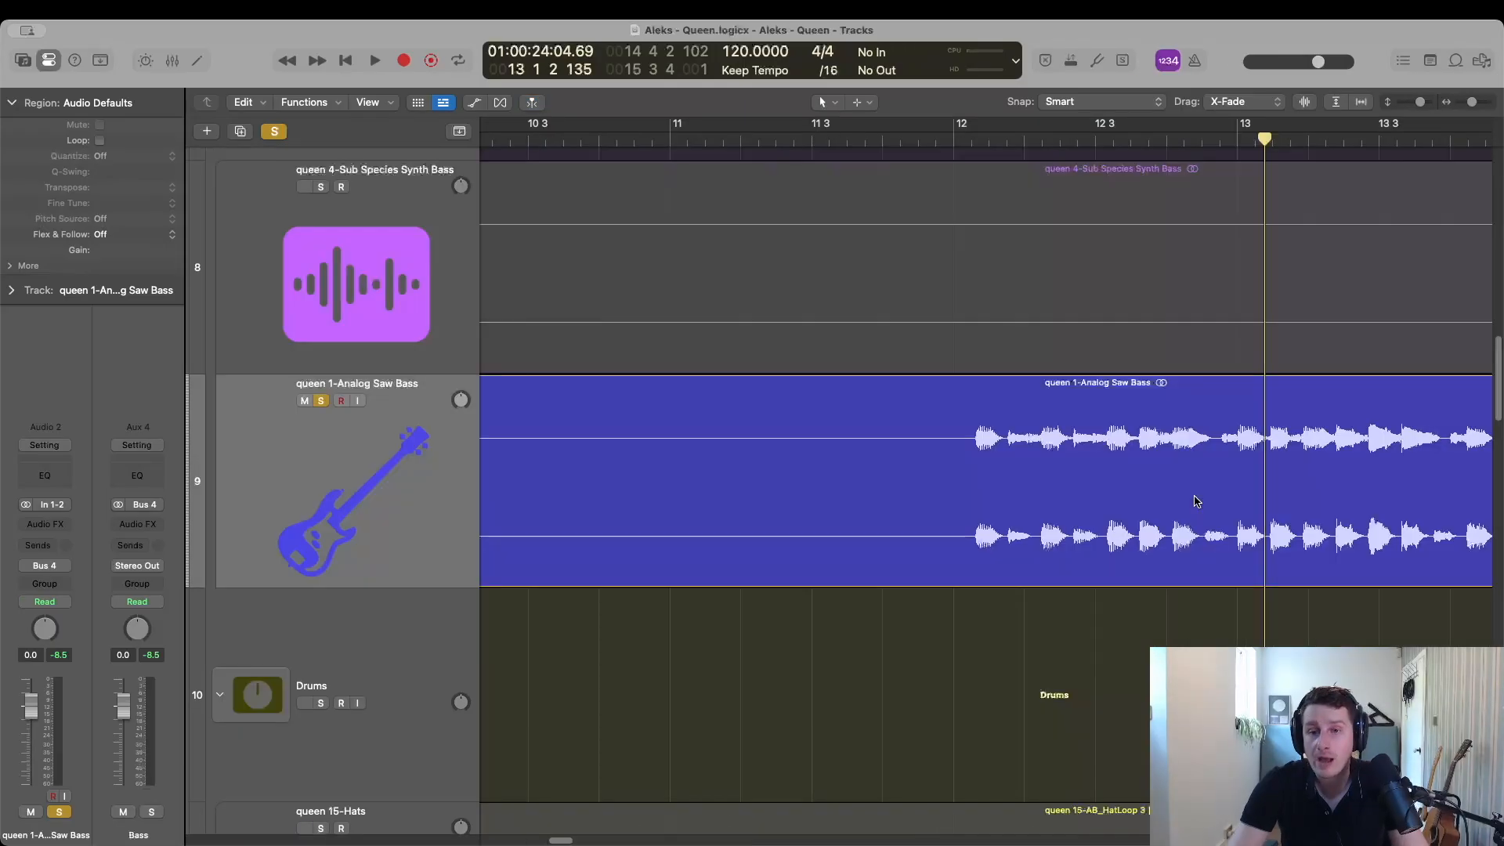
Record a punch-in take on the Analog Saw Bass over a marquee selection from about 12 3 3 to just past 12 4 3.
drag(1315, 349, 881, 657)
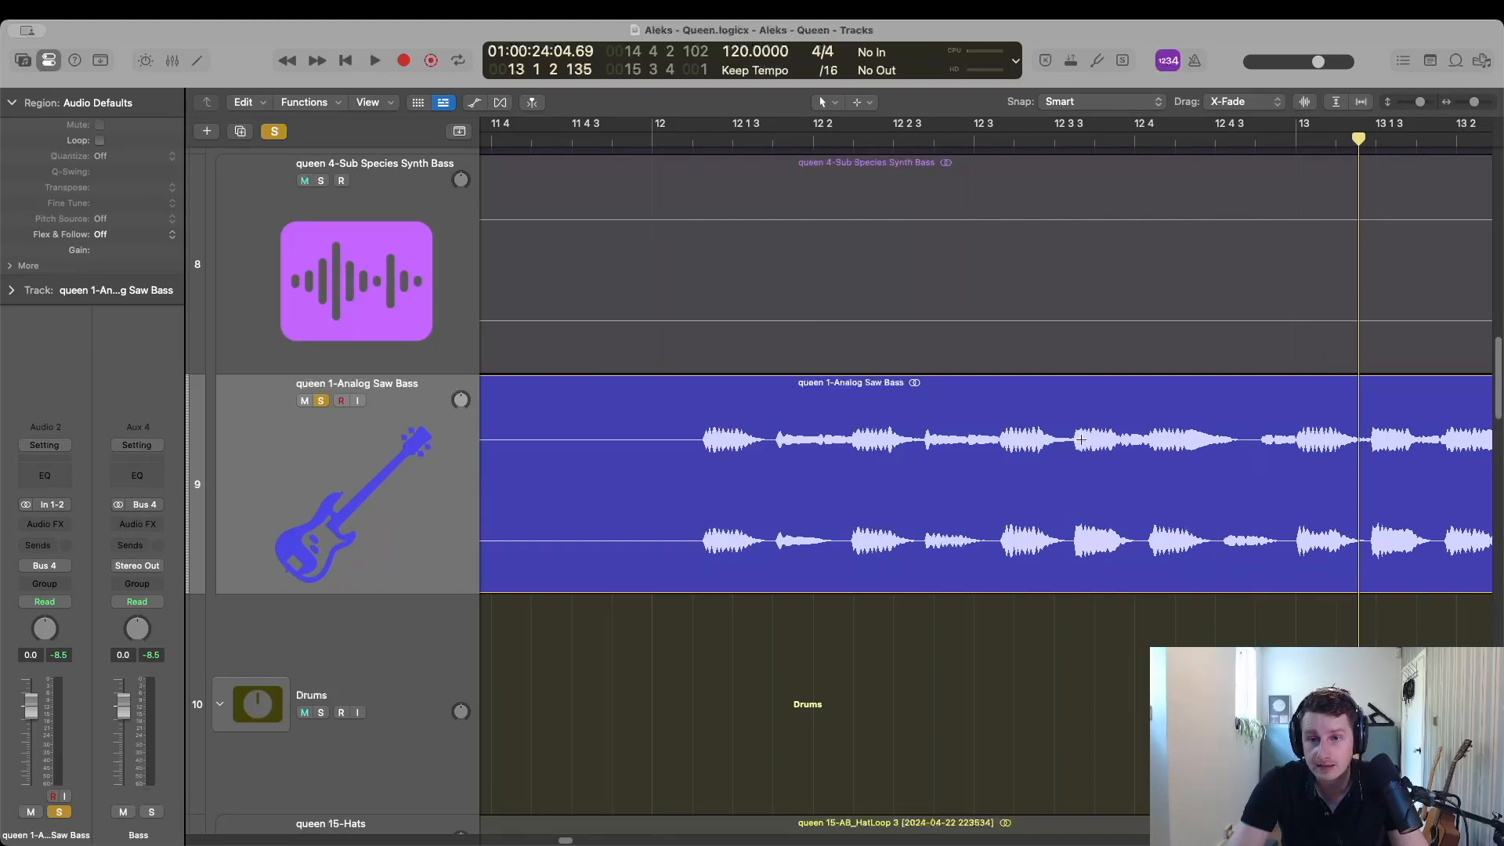
drag(1071, 433, 1257, 457)
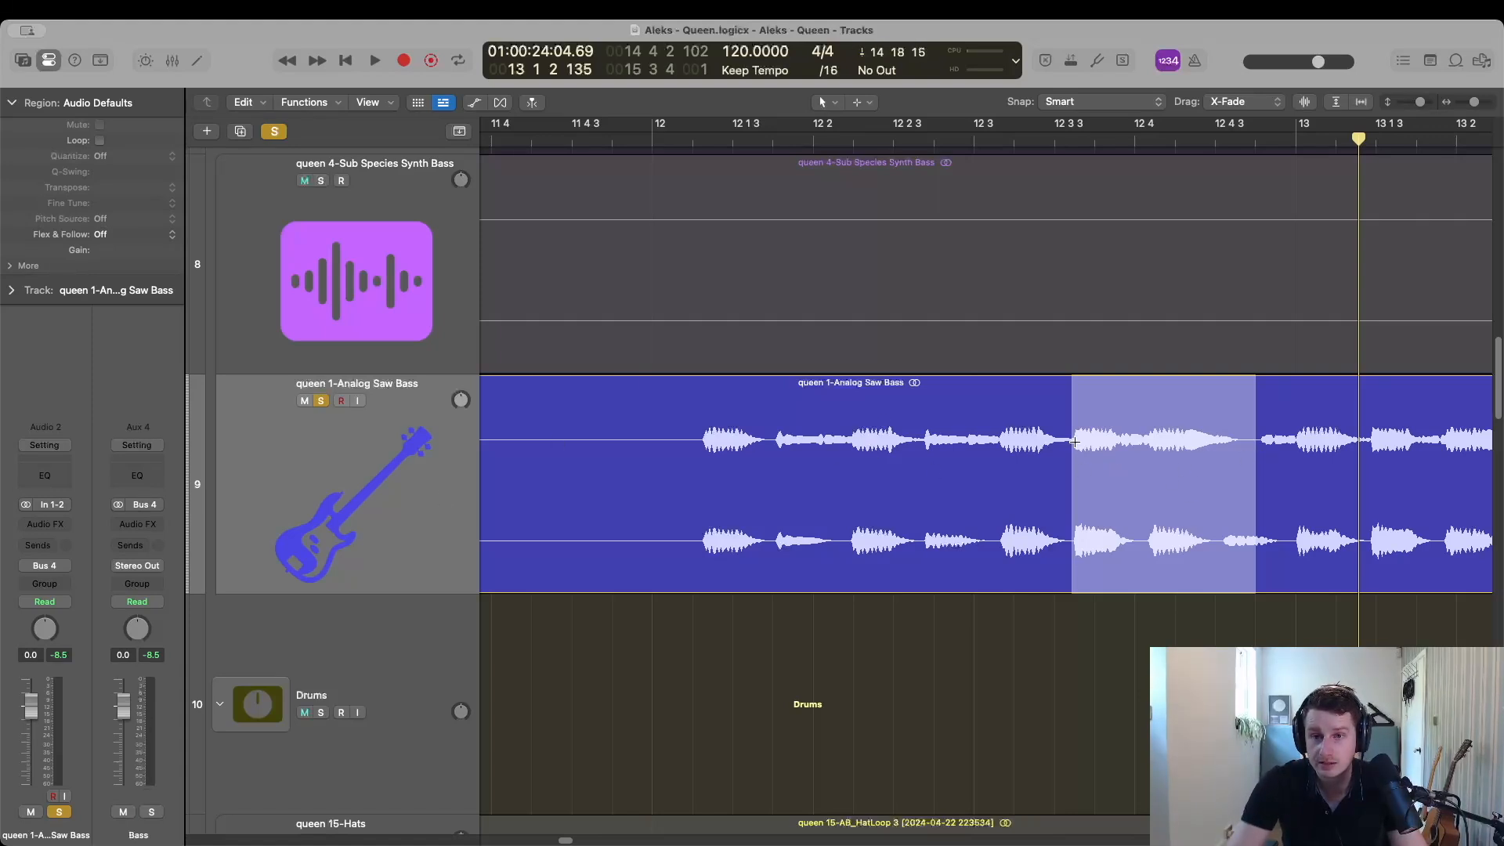
drag(1074, 442, 1259, 470)
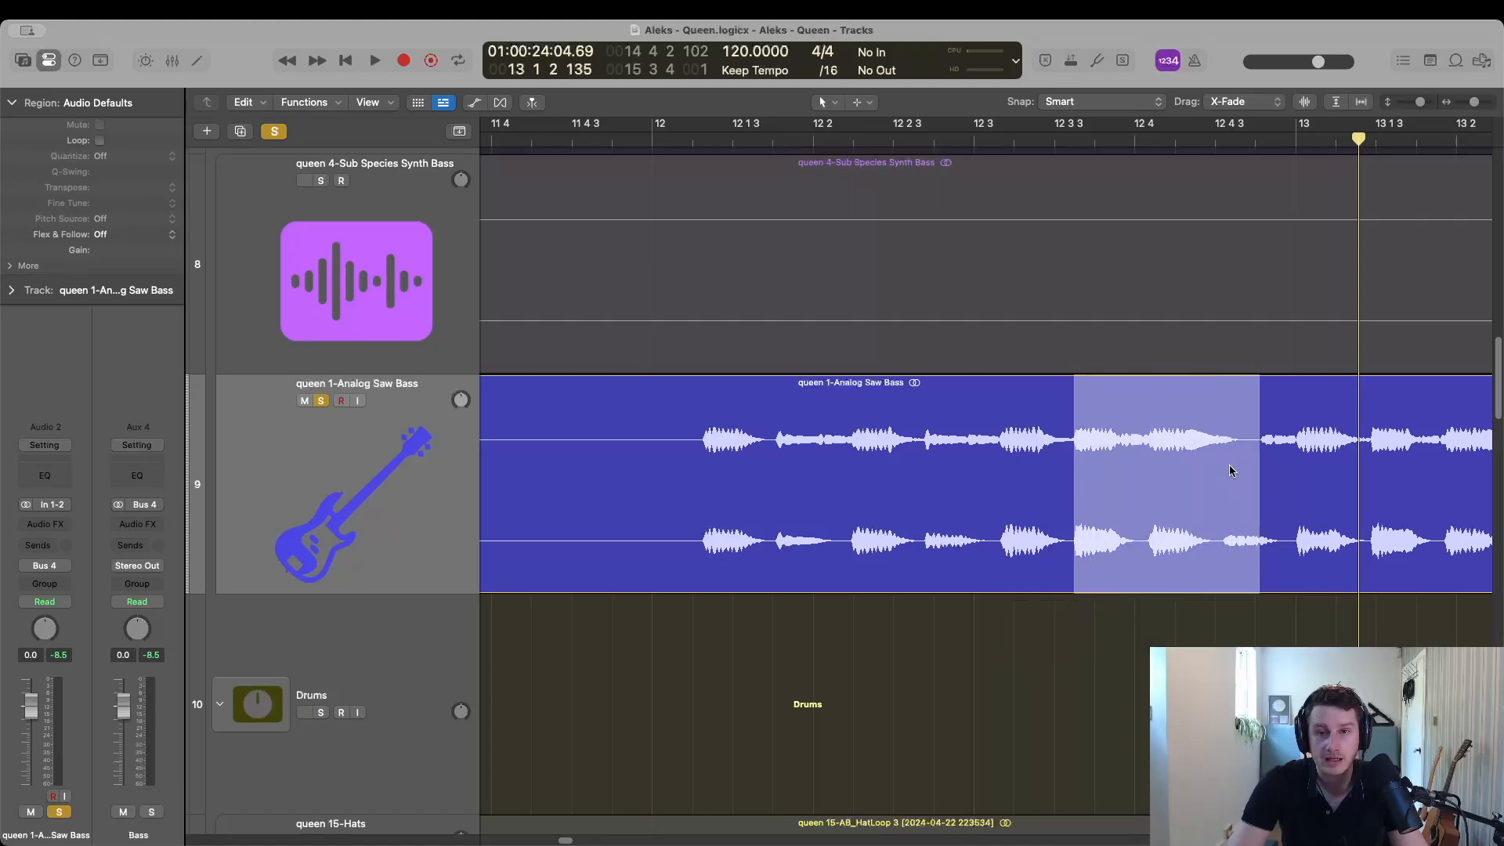
key(space)
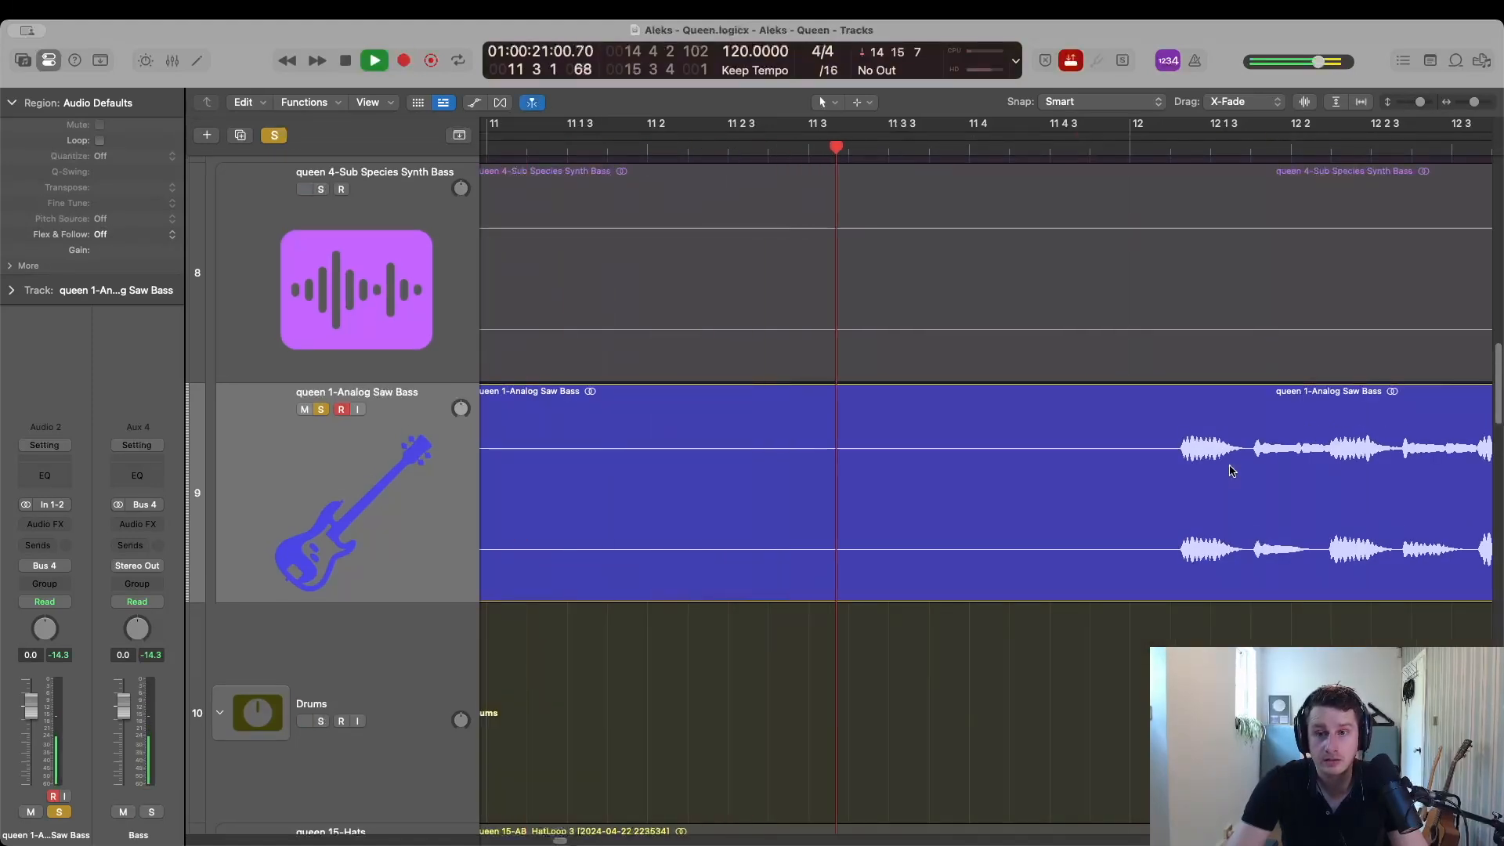
scroll(1228, 471, down, 3)
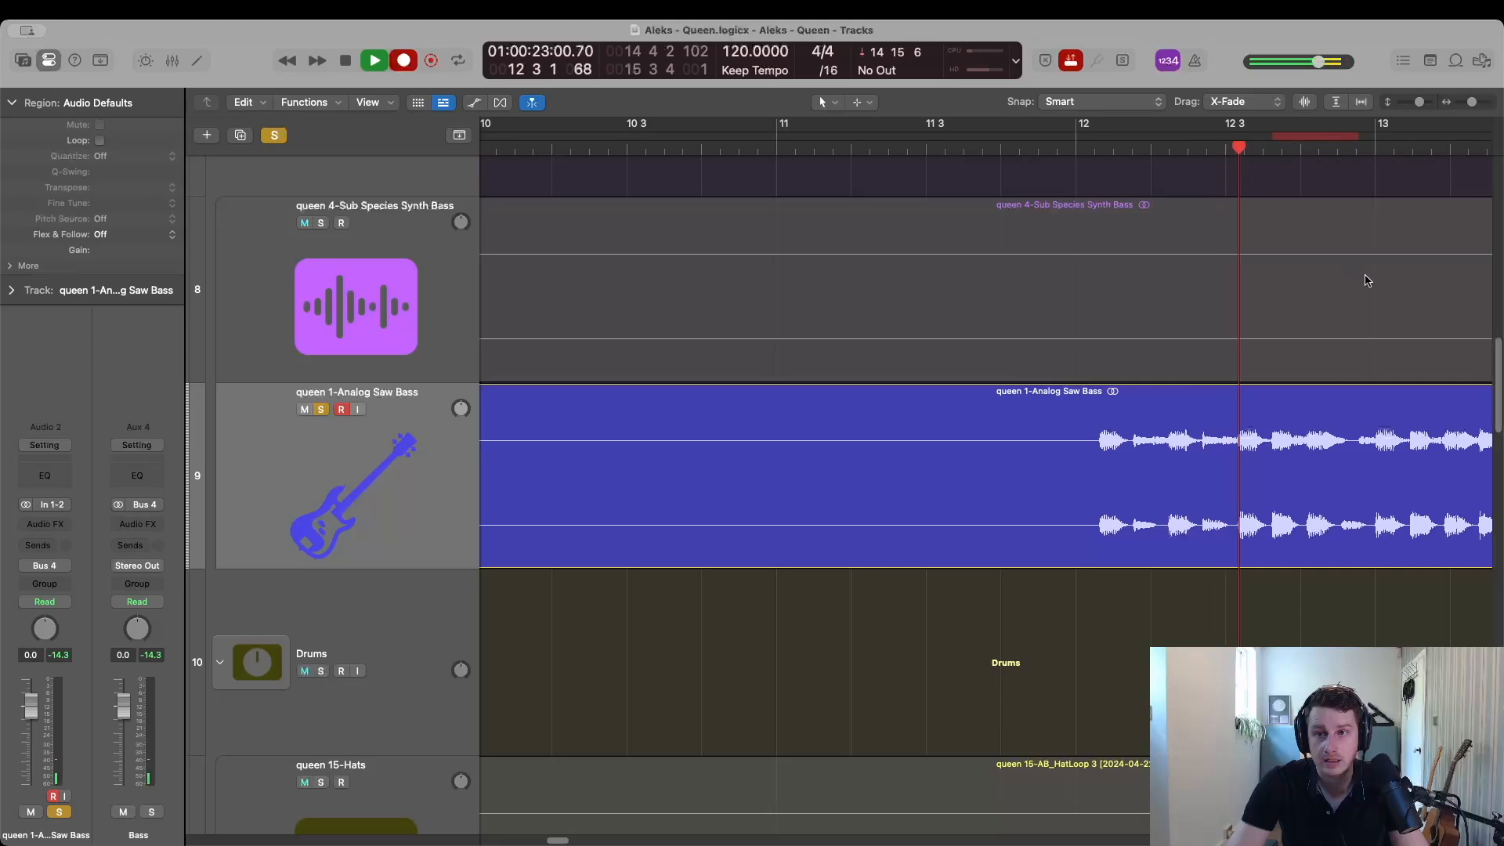
Play the recorded take within bar 12 and turn off Autopunch.
key(space)
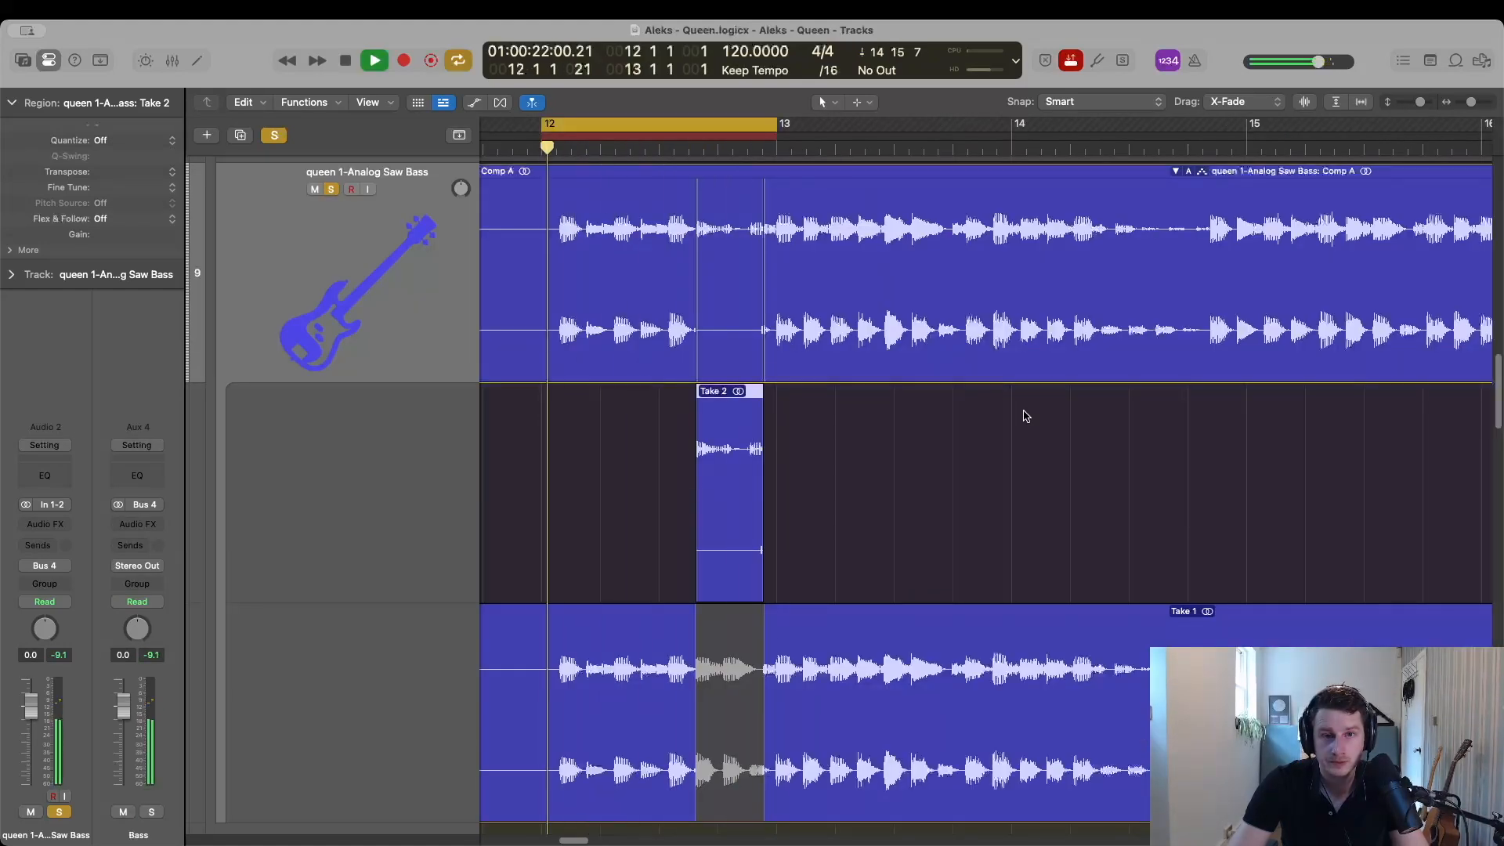
key(space)
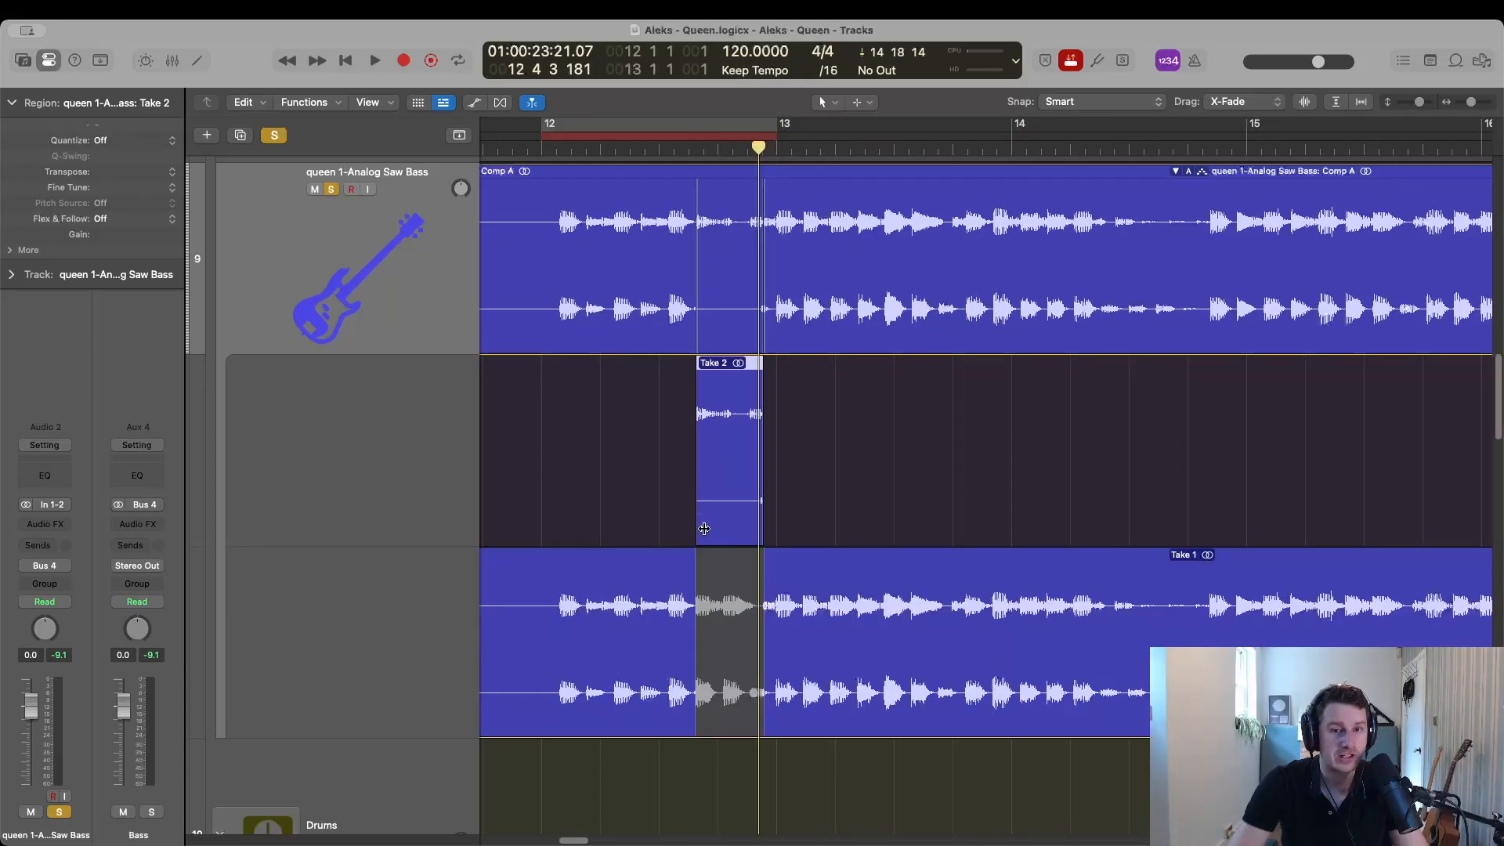
click(1074, 64)
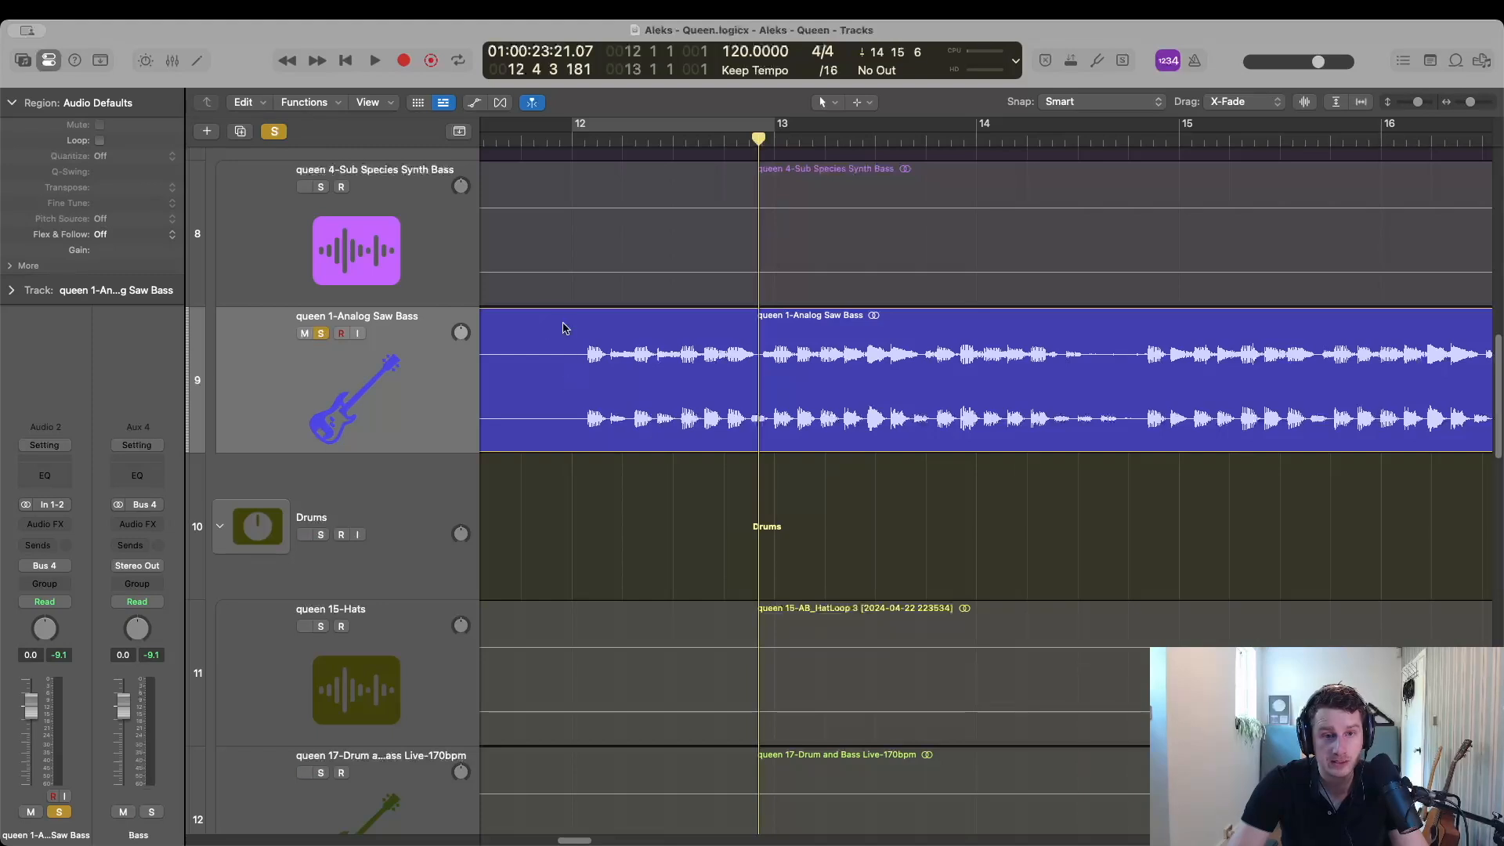
Add a track with duplicate settings below the Analog Saw Bass, try copying bar 12's first note onto it, and undo the copy.
drag(530, 281, 801, 597)
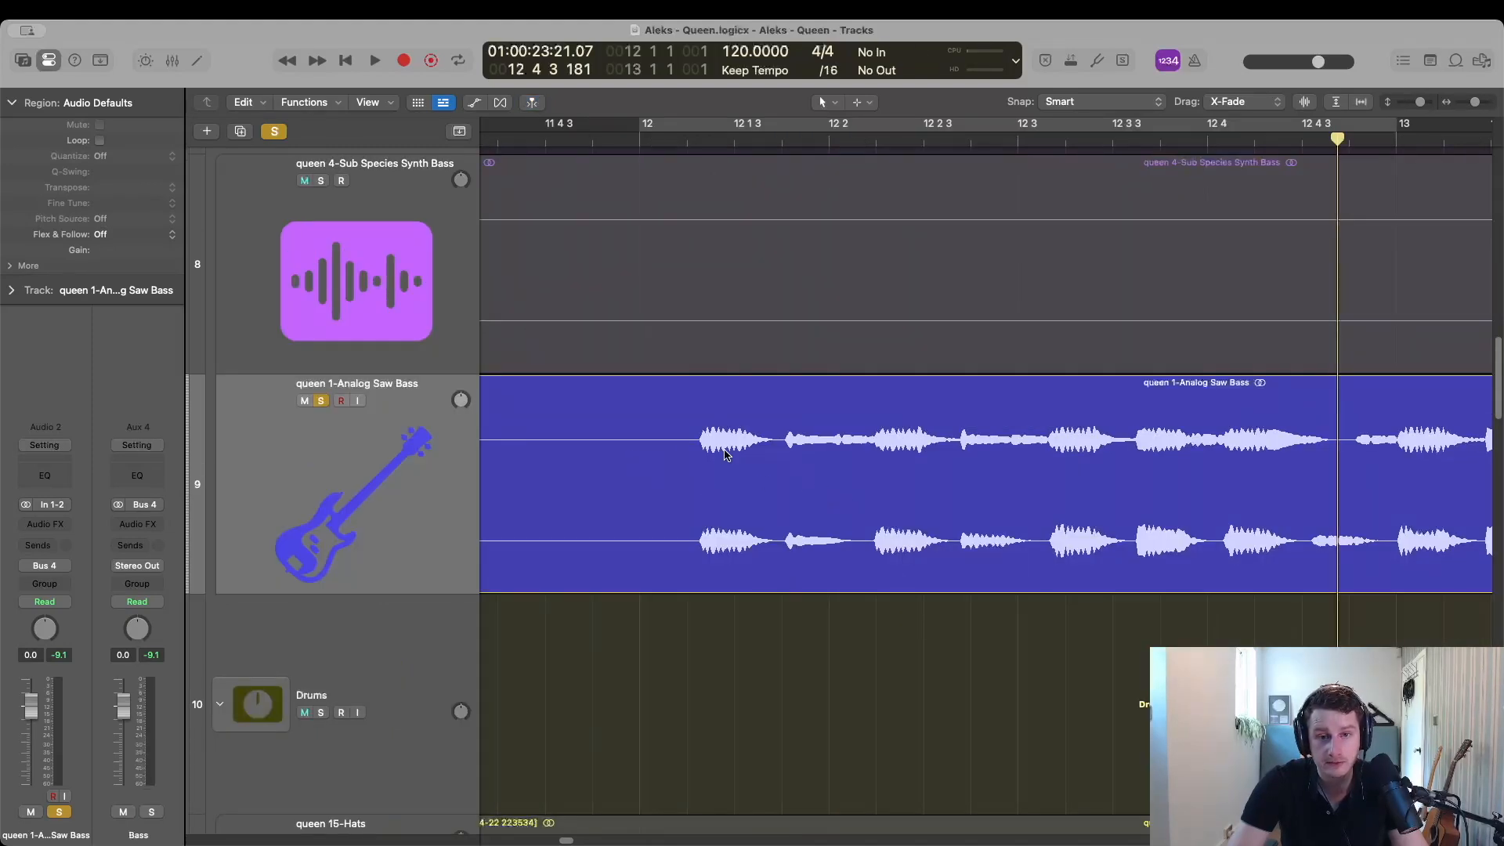
key(super+d)
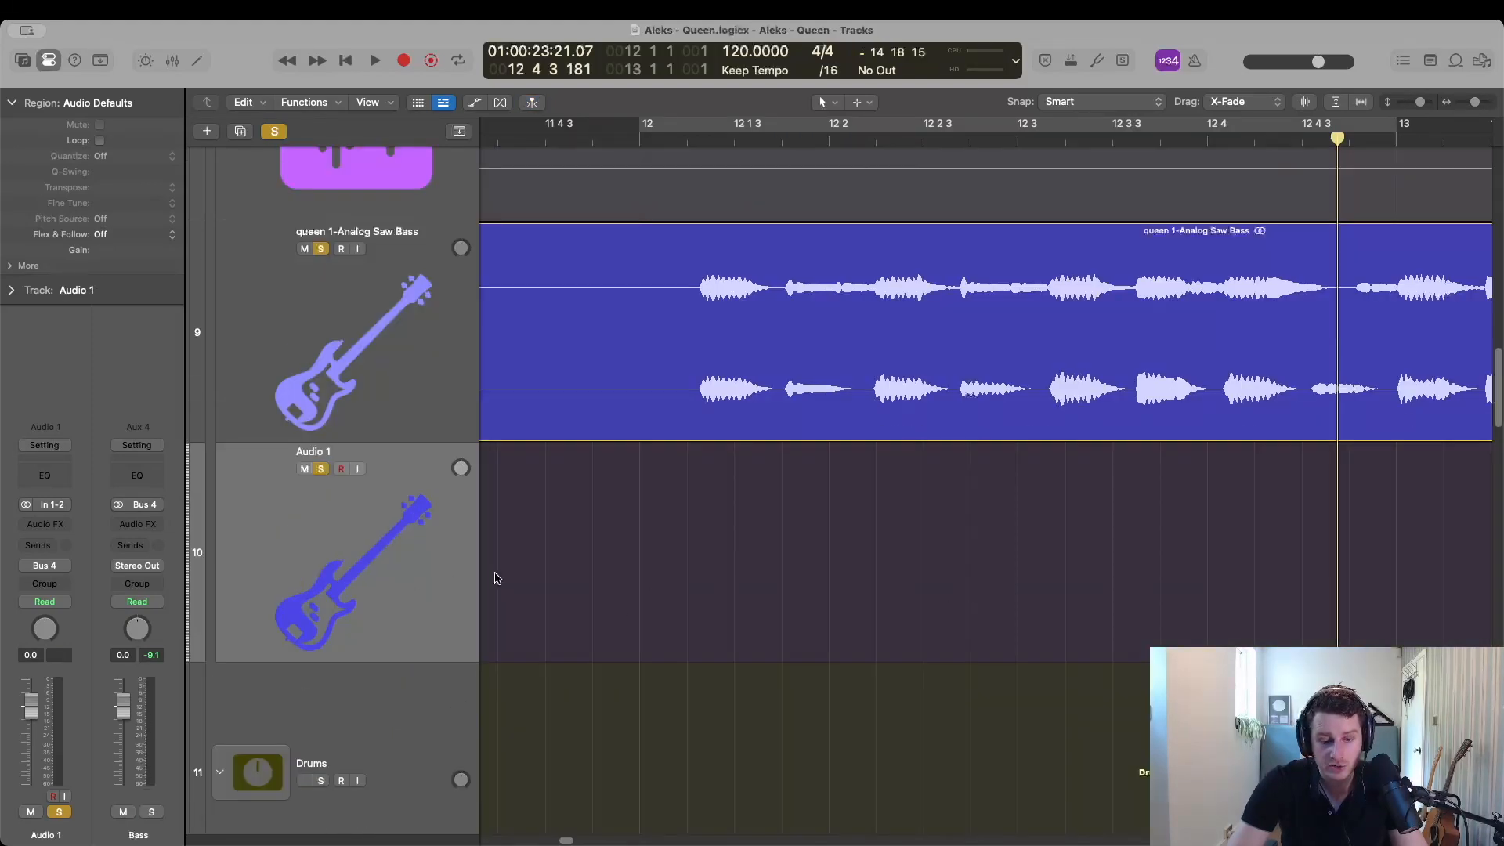
drag(688, 255, 746, 510)
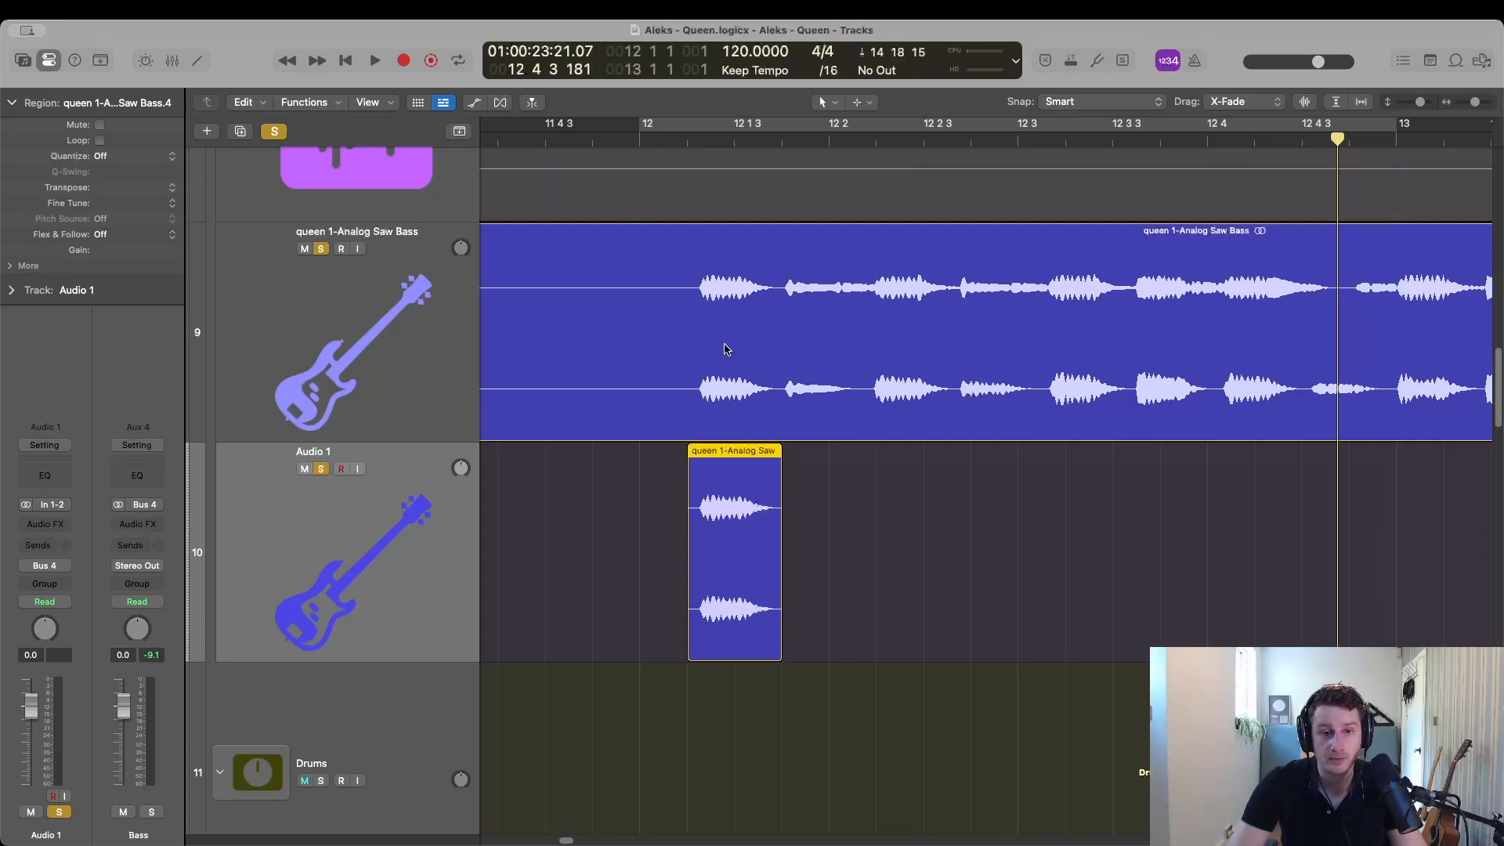
key(super+z)
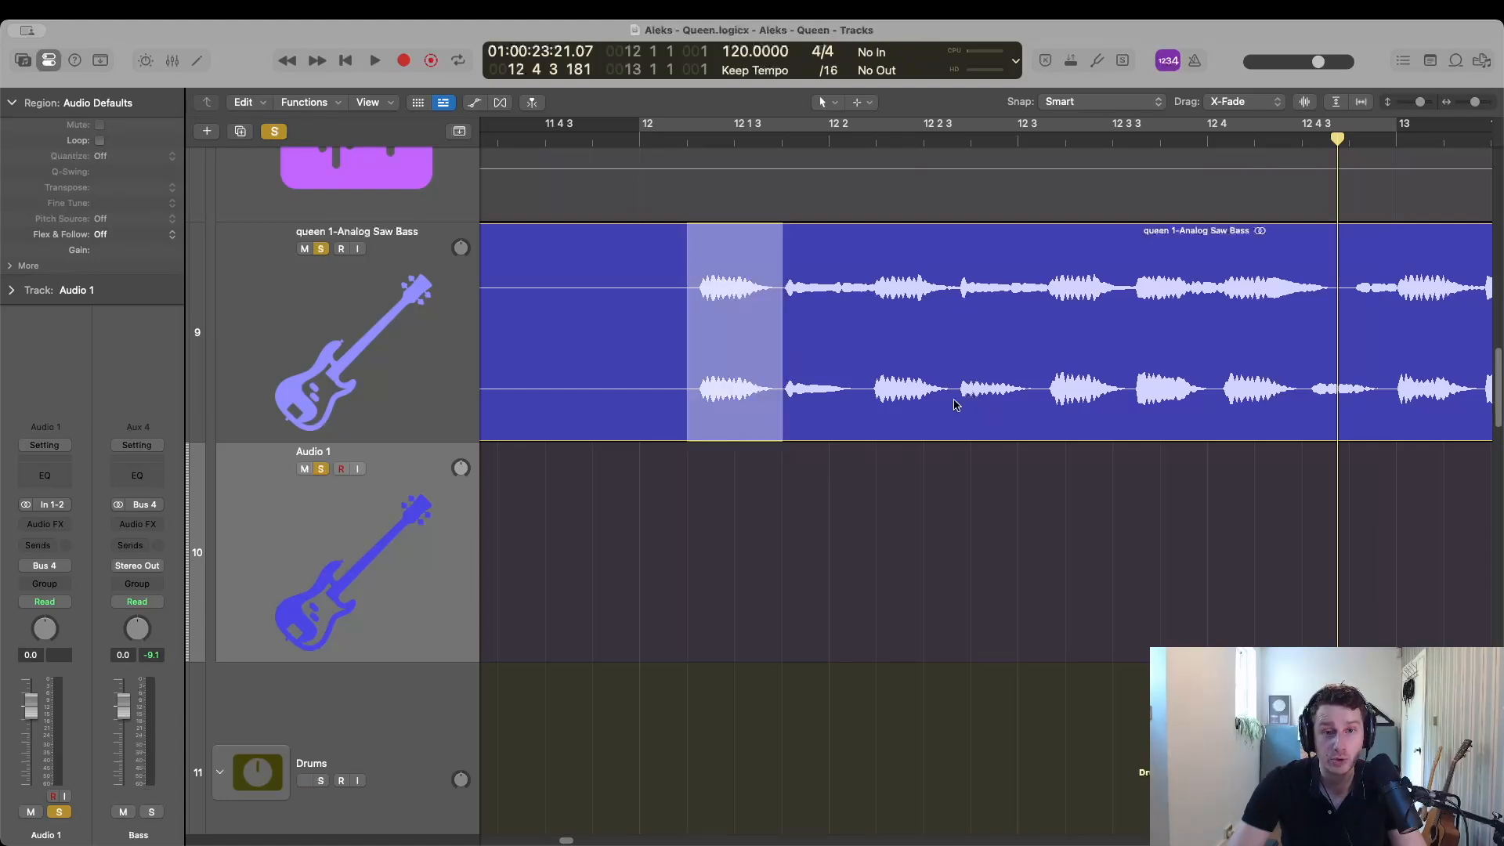
Try splitting out bar 12's first note at the marquee edges and moving it to the Audio 1 track, and undo both changes.
click(763, 330)
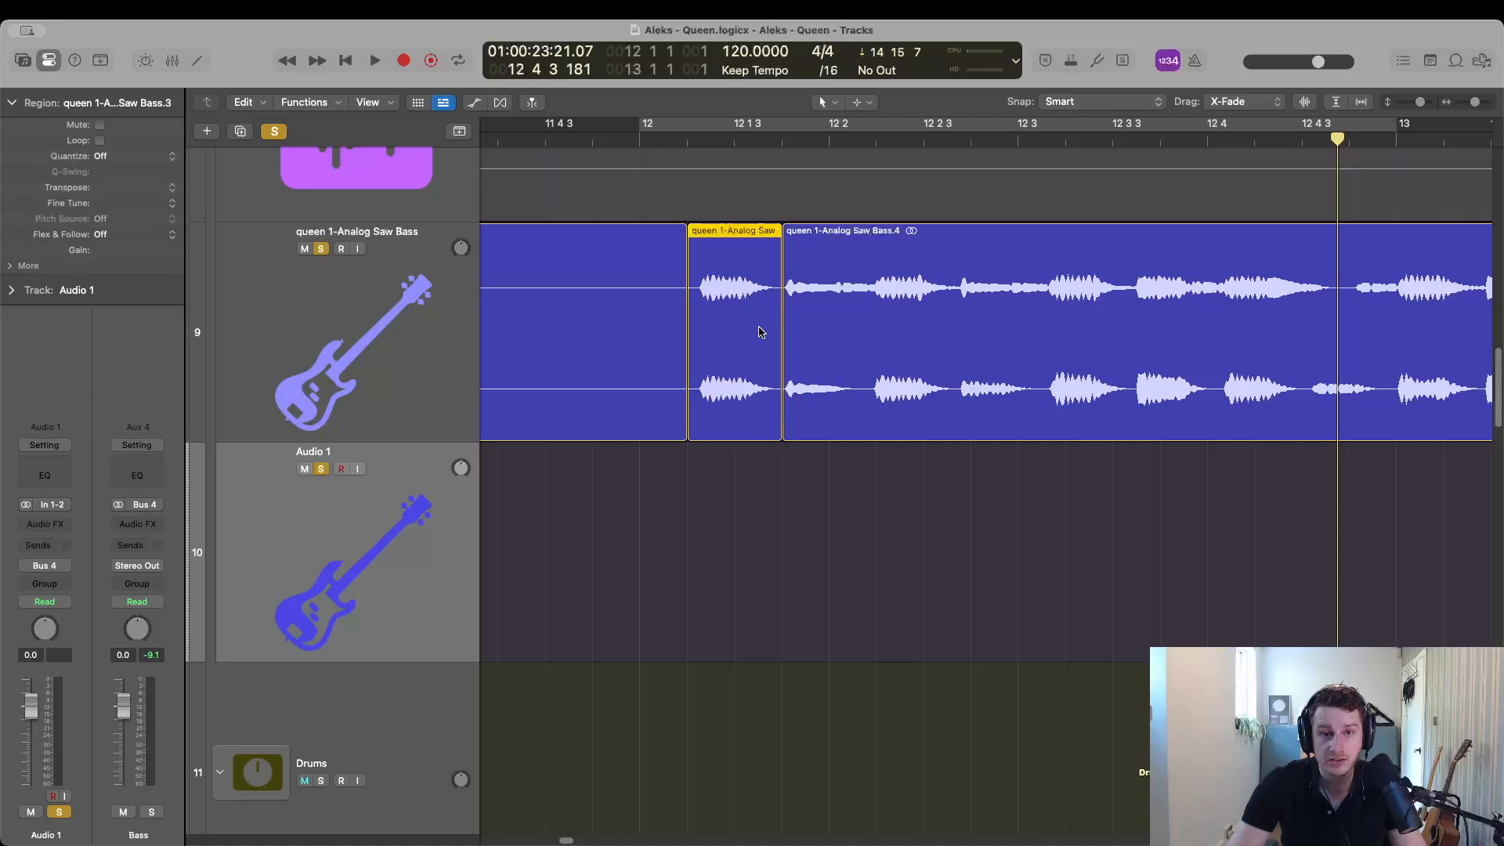
drag(752, 278, 755, 502)
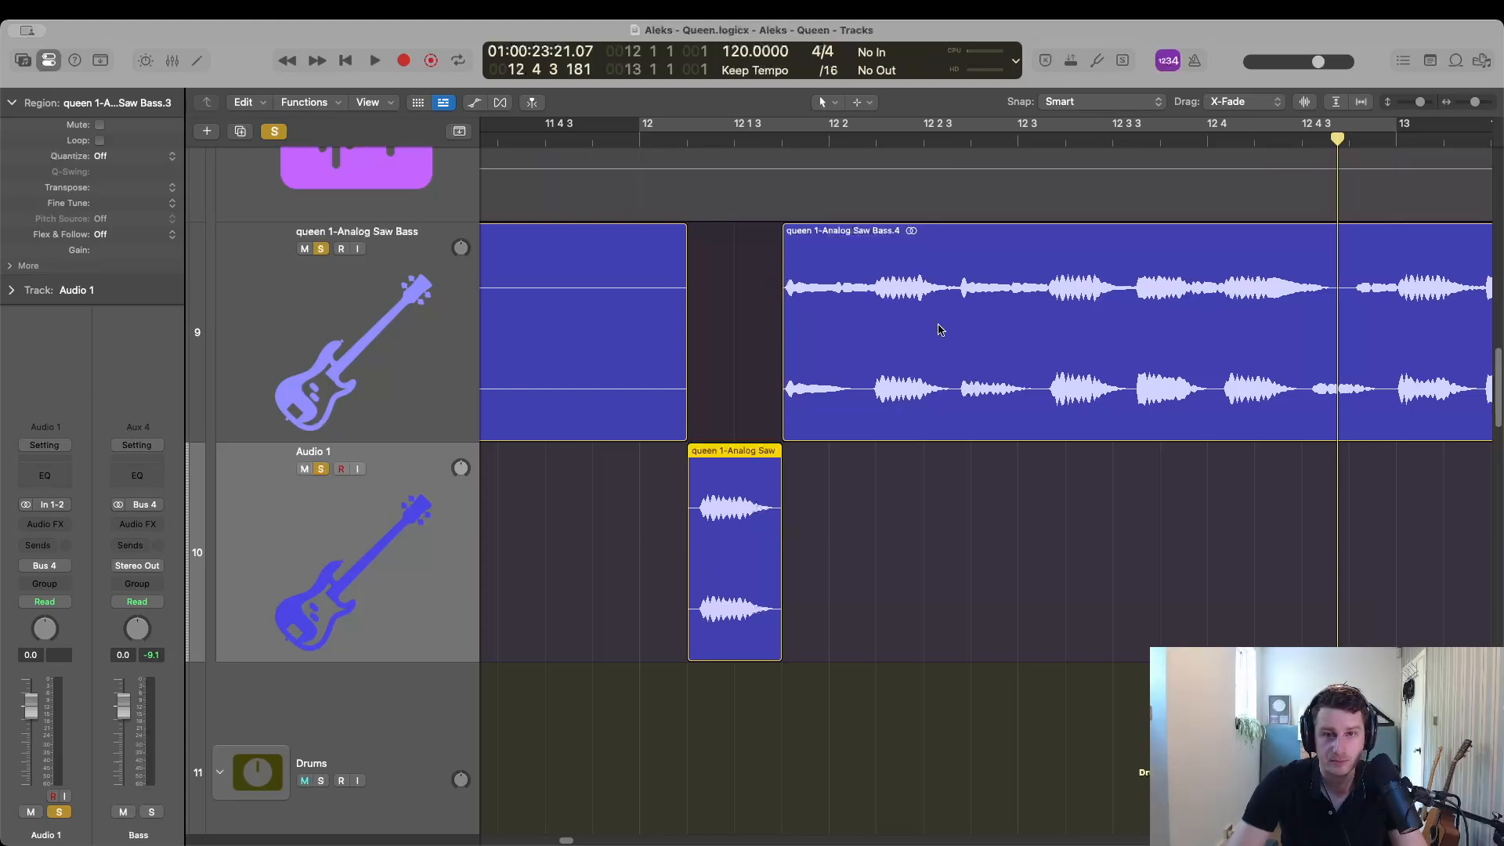
key(super+z)
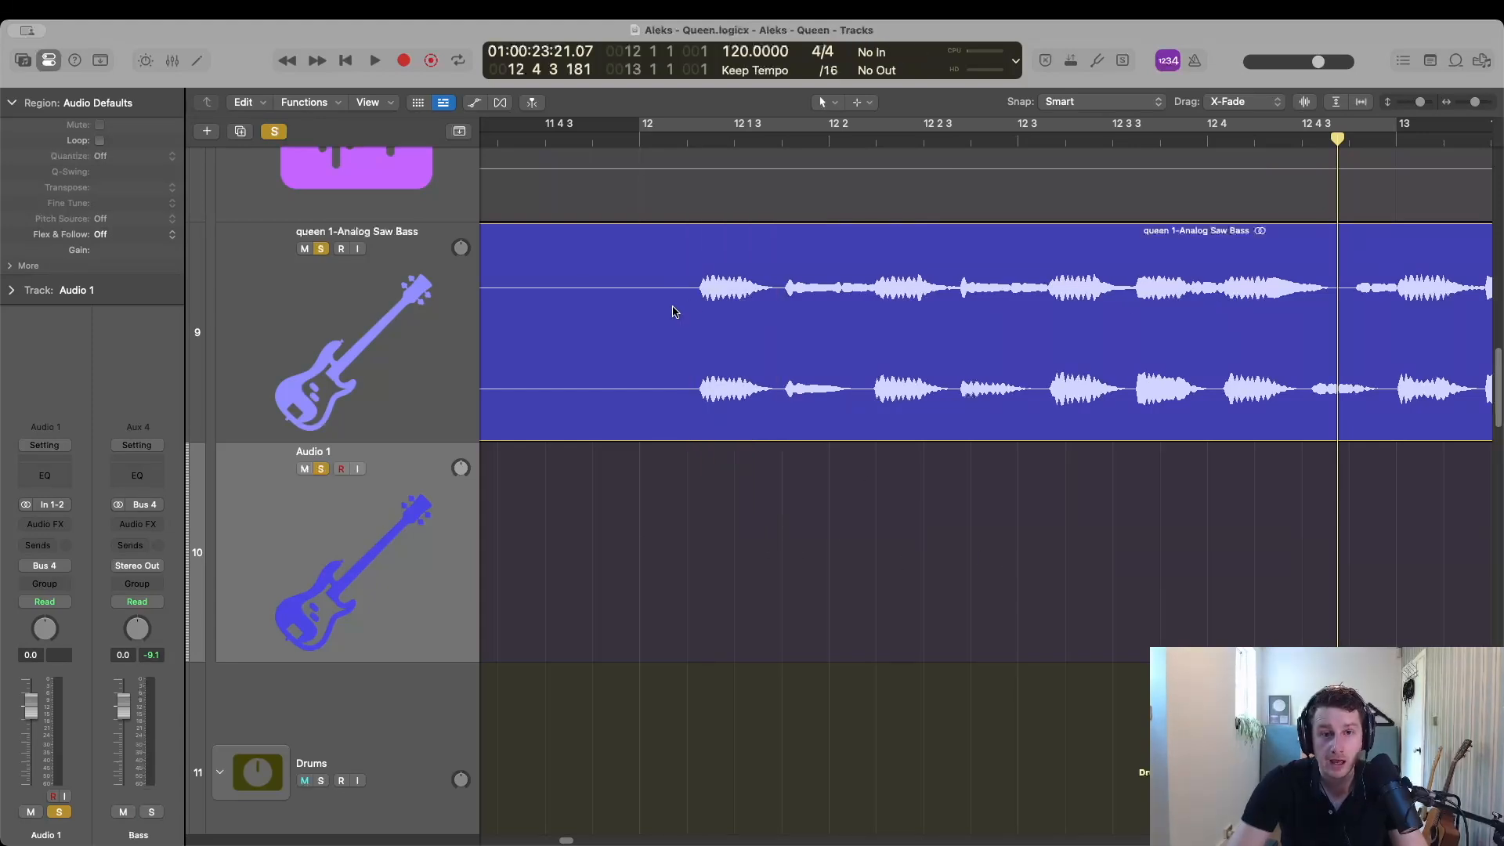
key(super+z)
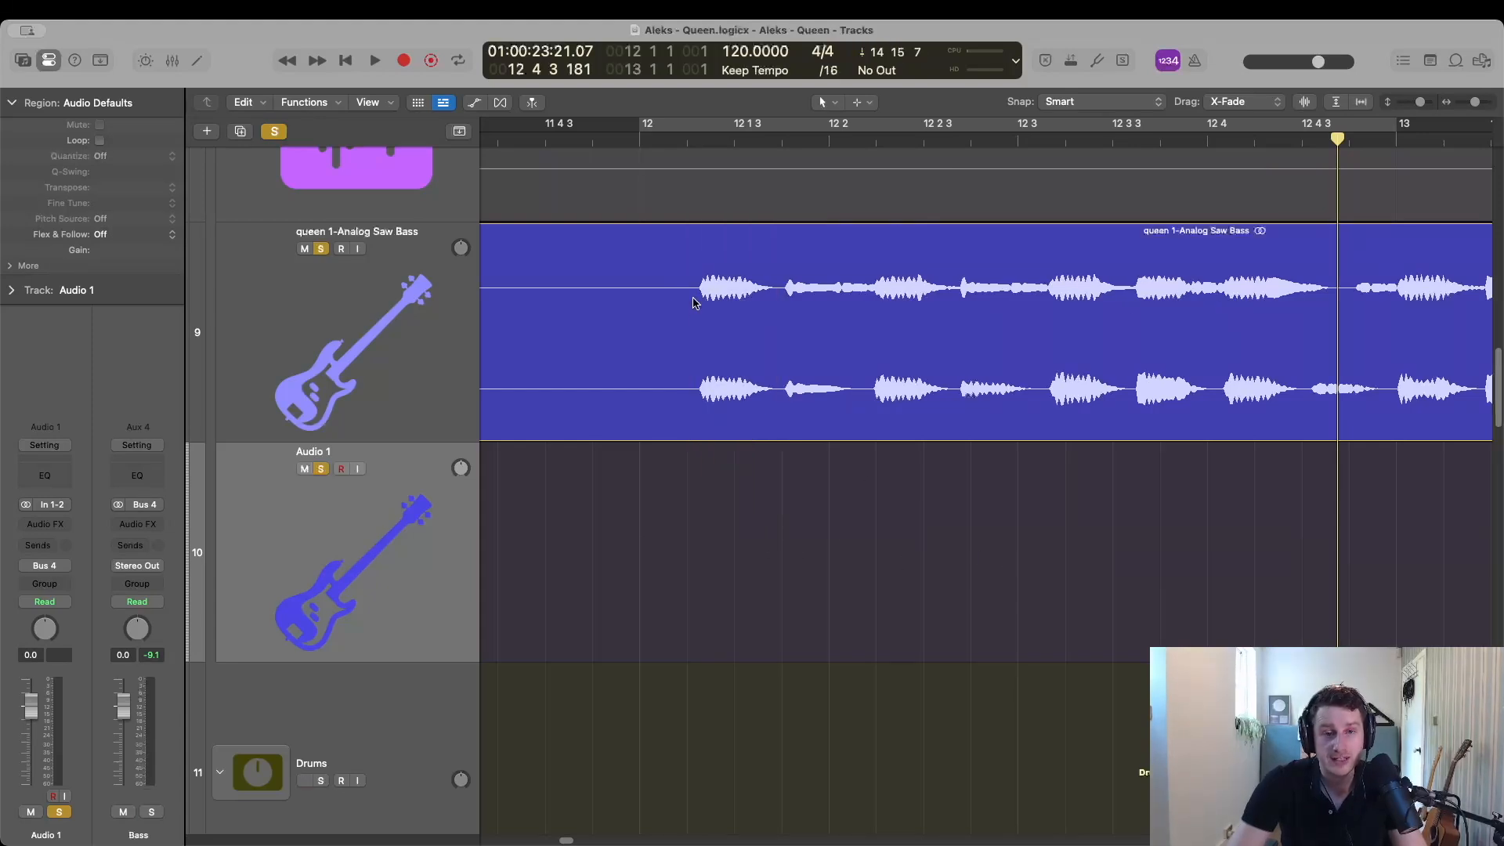
Try splitting the Analog Saw Bass region with the Marquee Tool at the end and start of bar 12's first note.
click(778, 273)
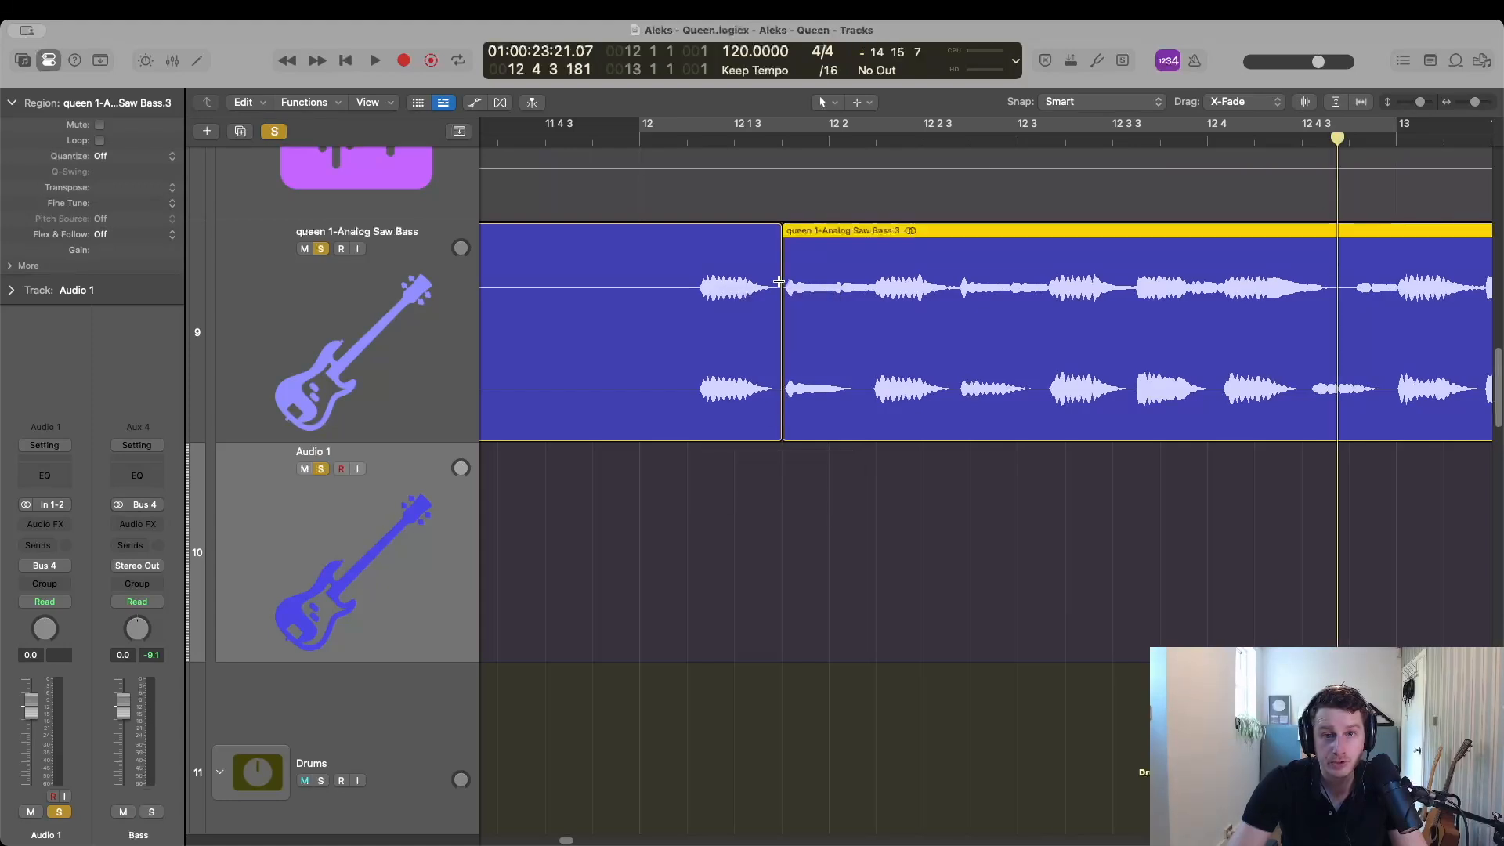
click(687, 258)
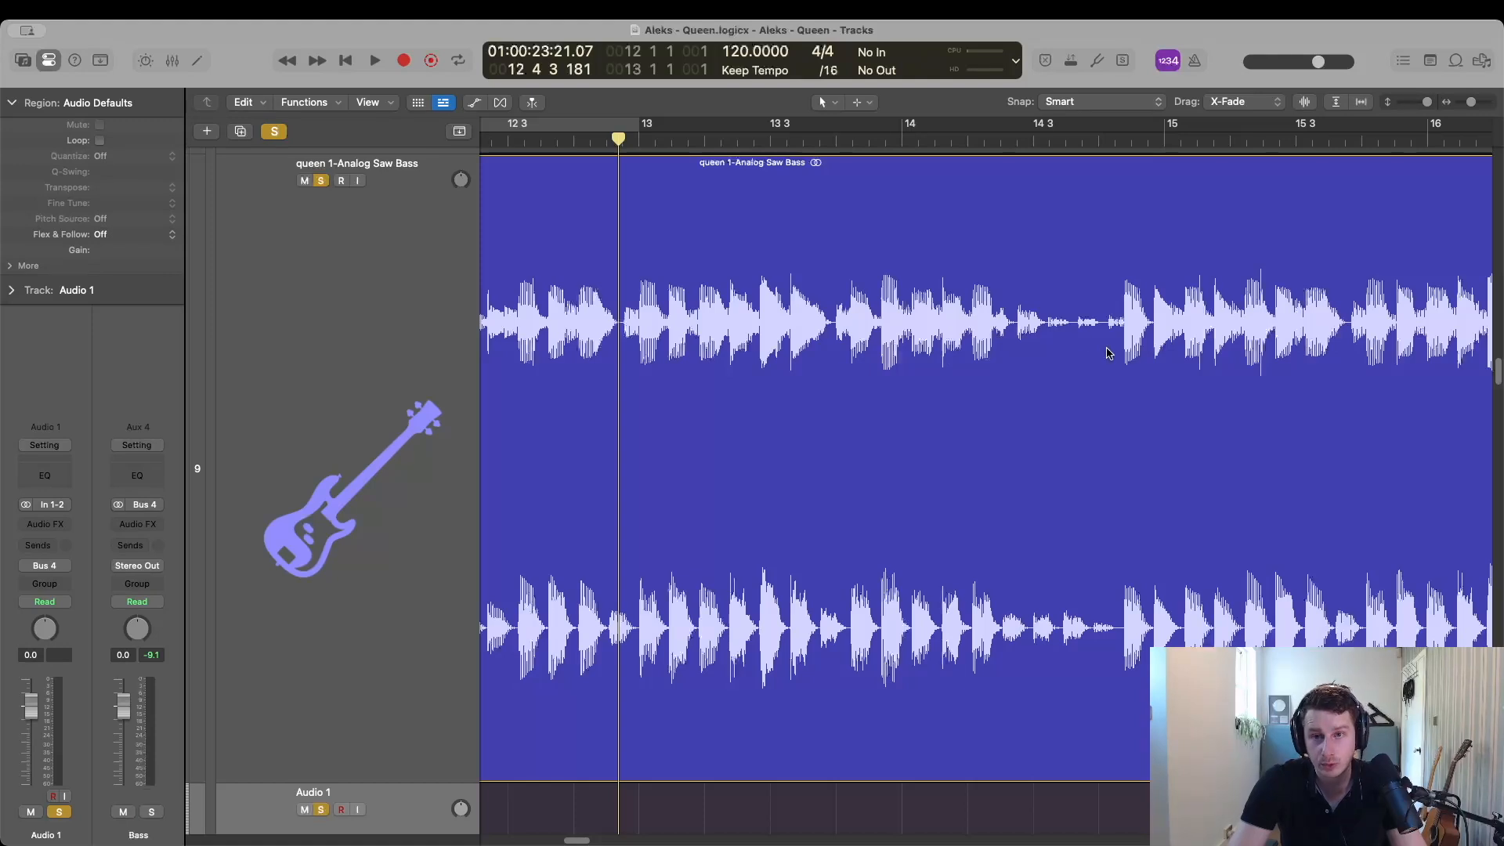
Try deleting marquee selections over the quiet passage in bar 14 and the audio up to just before bar 15, and undo the deletions.
drag(1106, 323, 1011, 333)
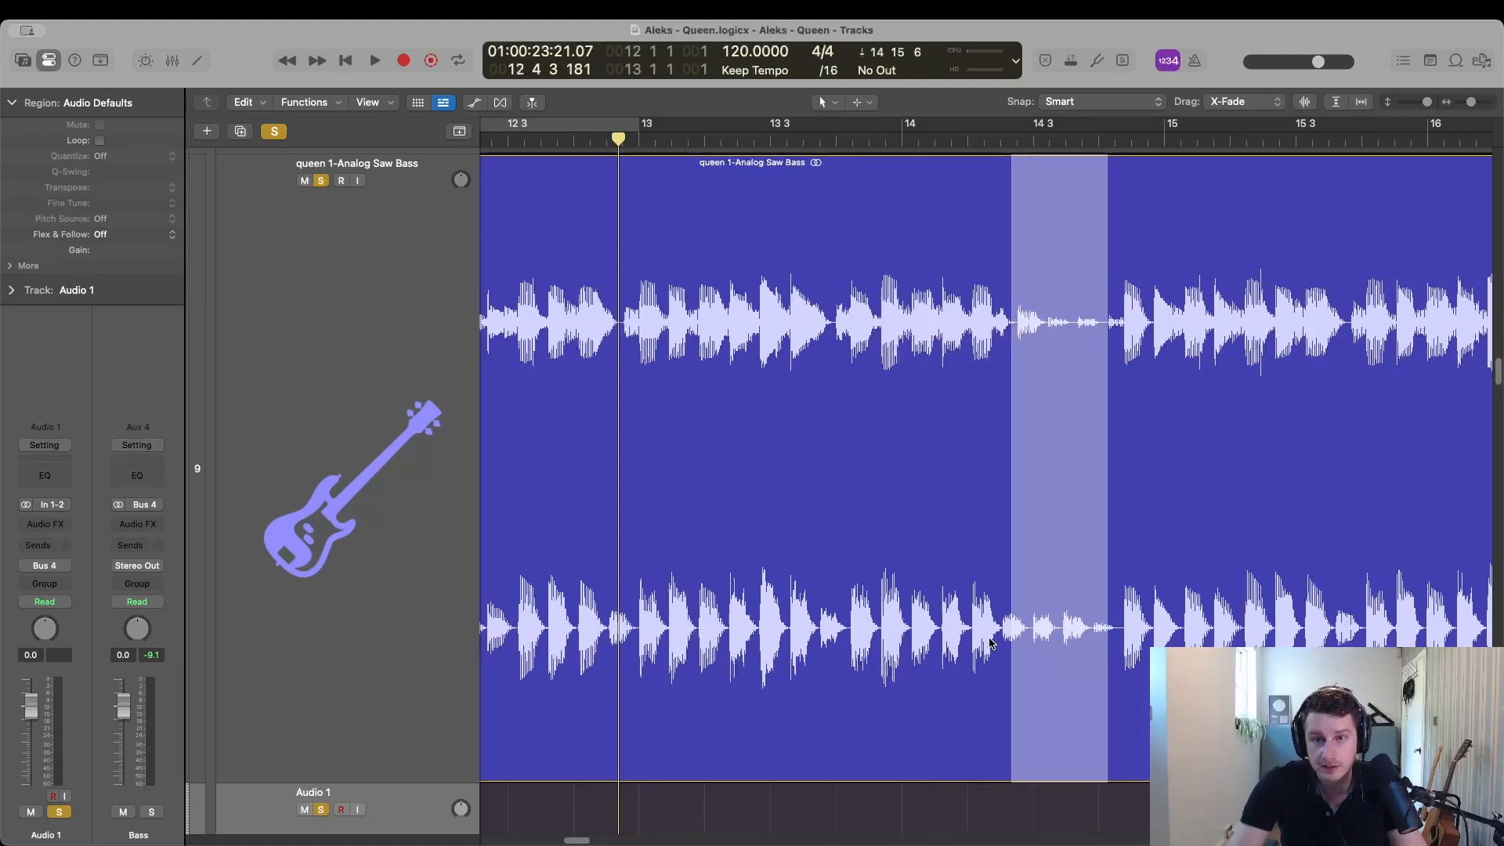
key(Delete)
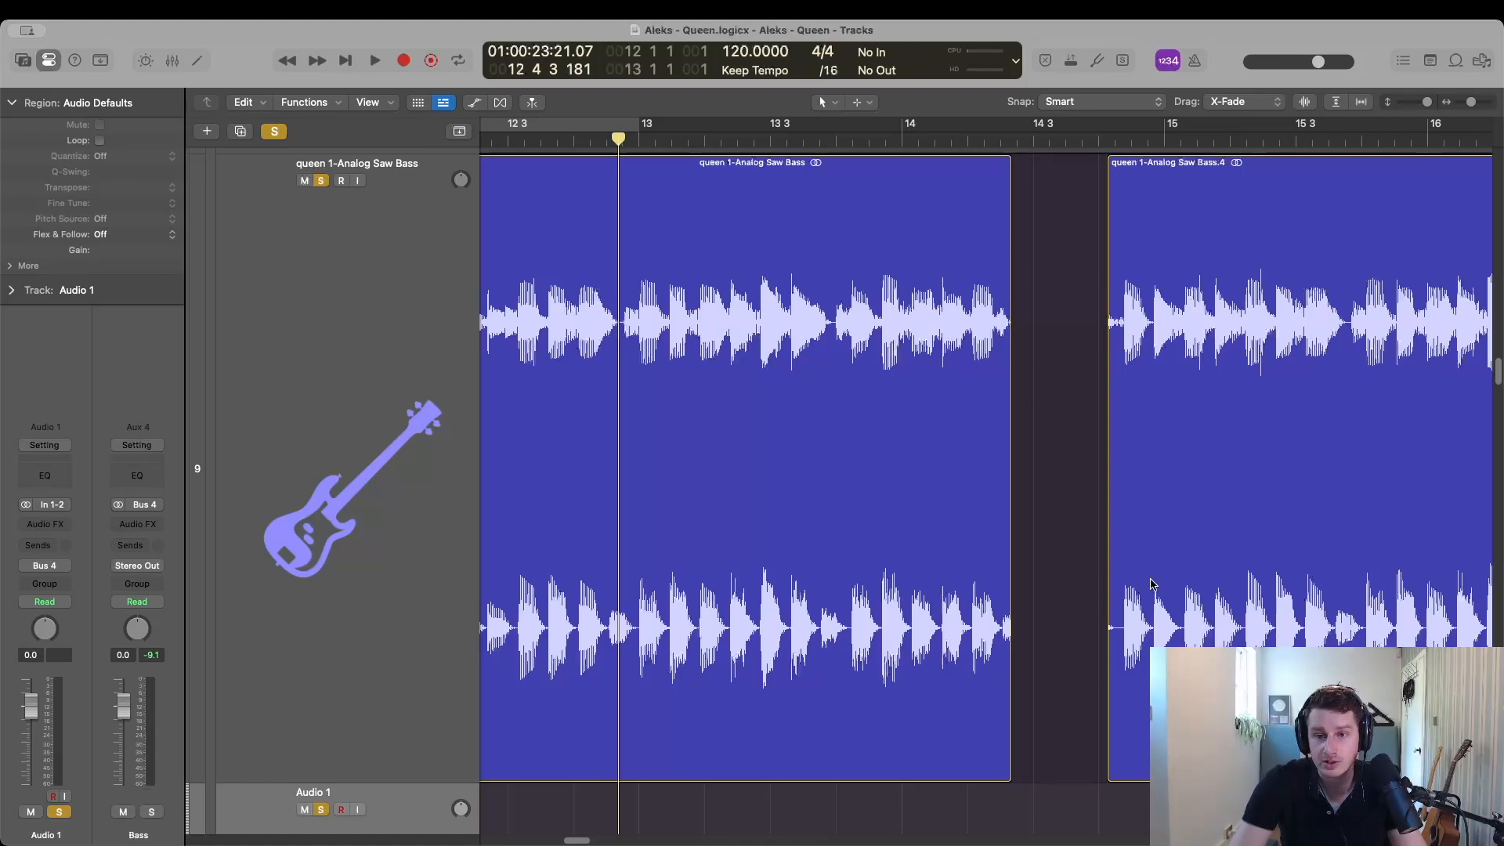
drag(1149, 606, 1040, 611)
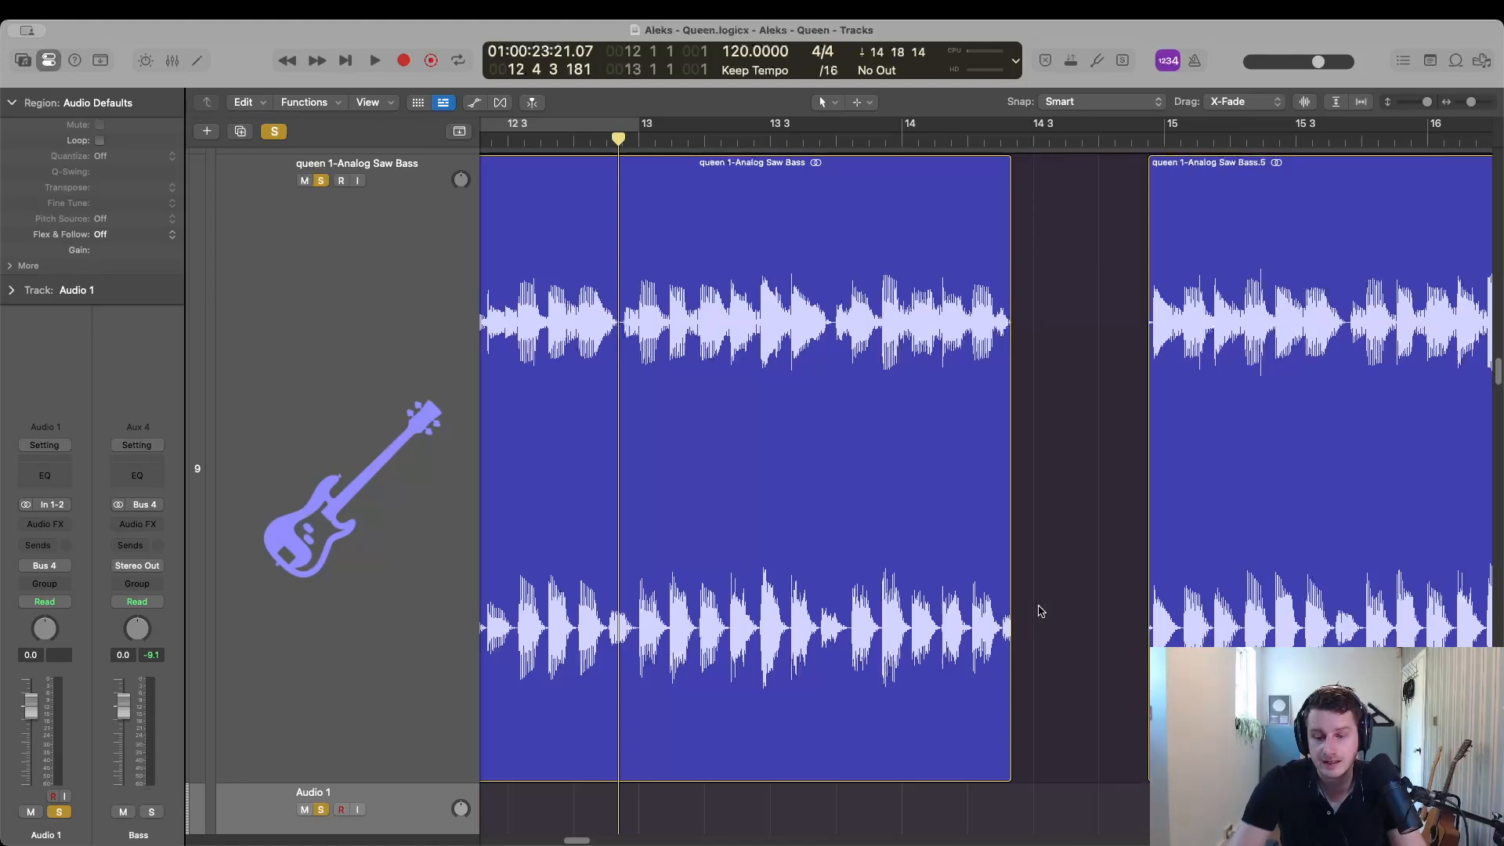
key(super+z)
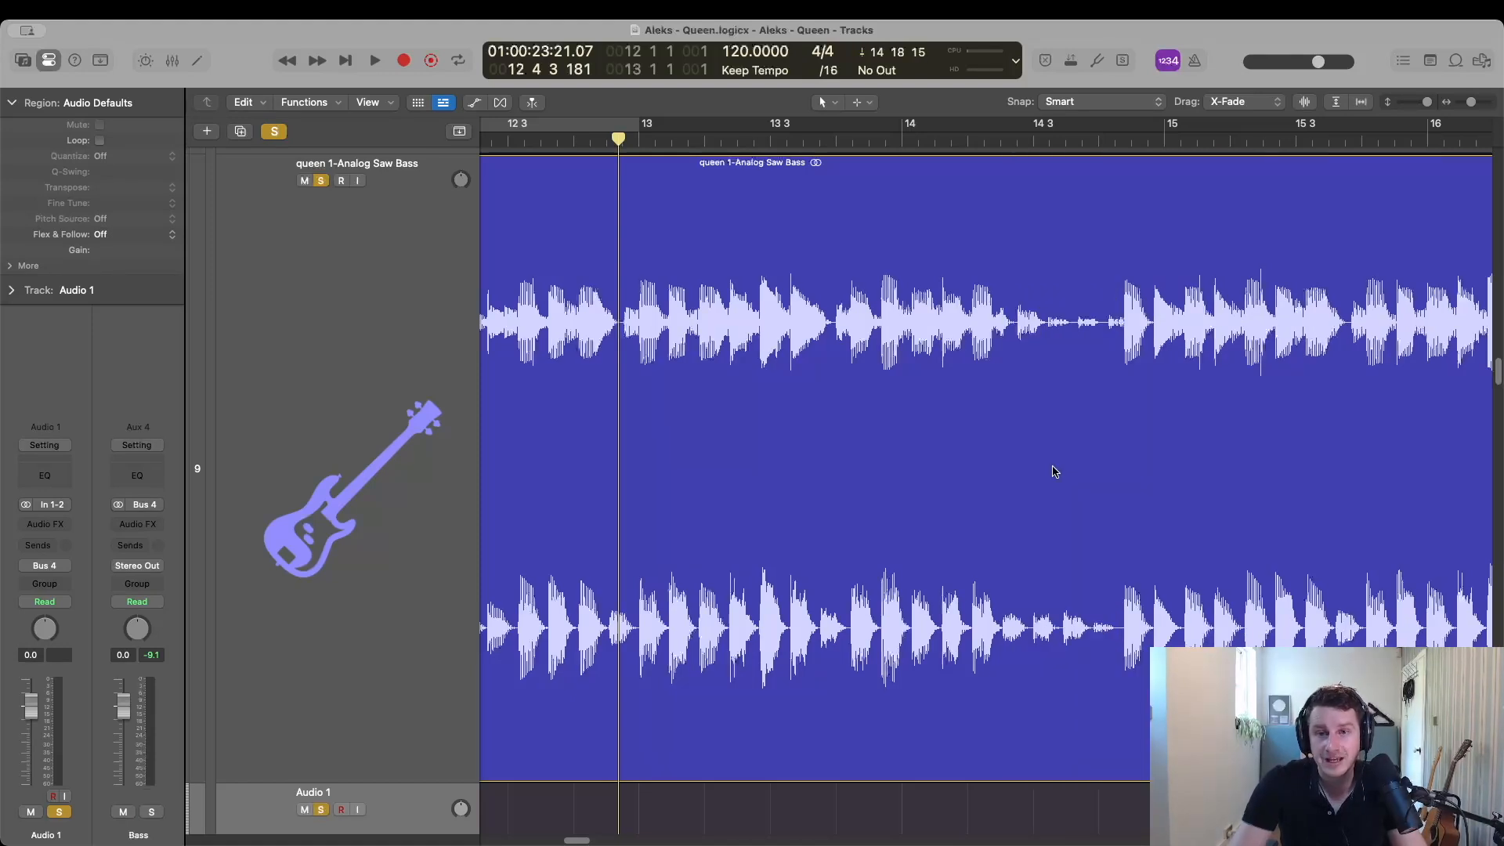
Undo the addition of the empty Audio 1 track below the Analog Saw Bass track.
key(z)
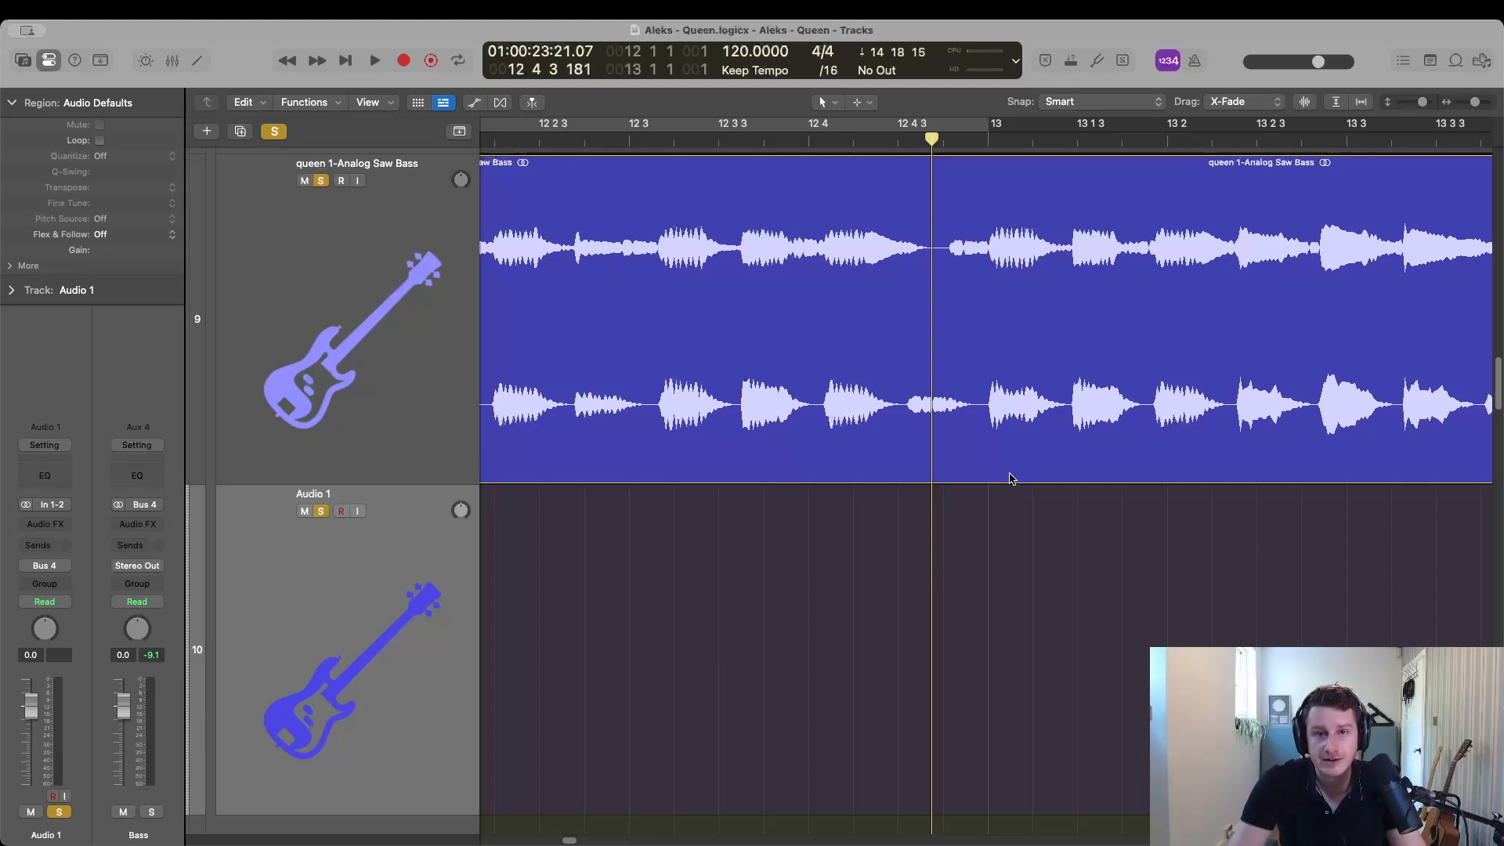
super+double_click(946, 251)
key(super+z)
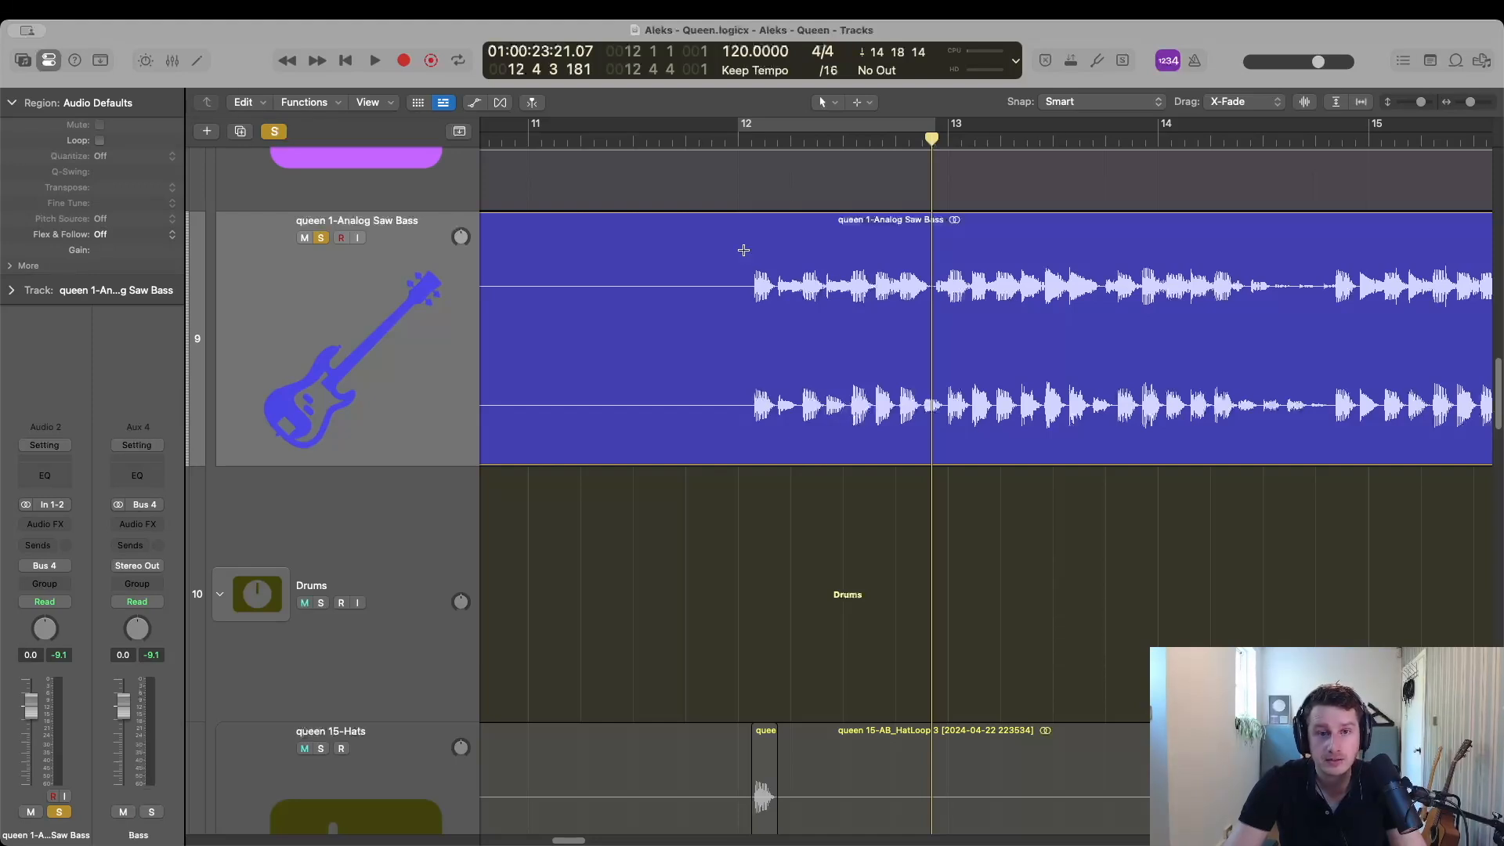
Make the cycle area follow a marquee selection over bar 12 of the Analog Saw Bass, and redraw it from 13 2 4 to 14 1 4.
drag(740, 248, 933, 298)
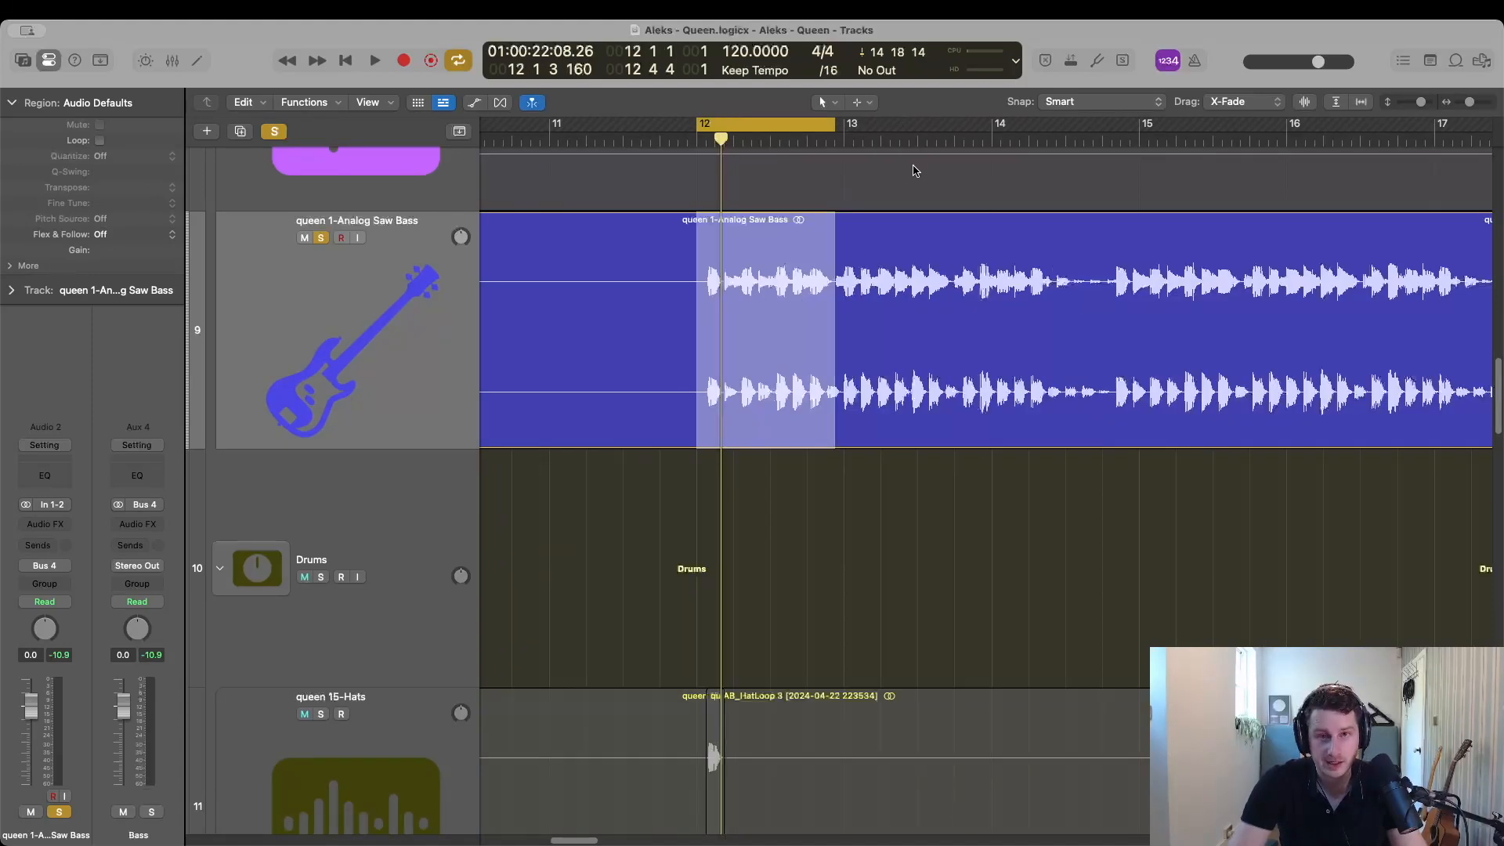
drag(910, 129, 1018, 131)
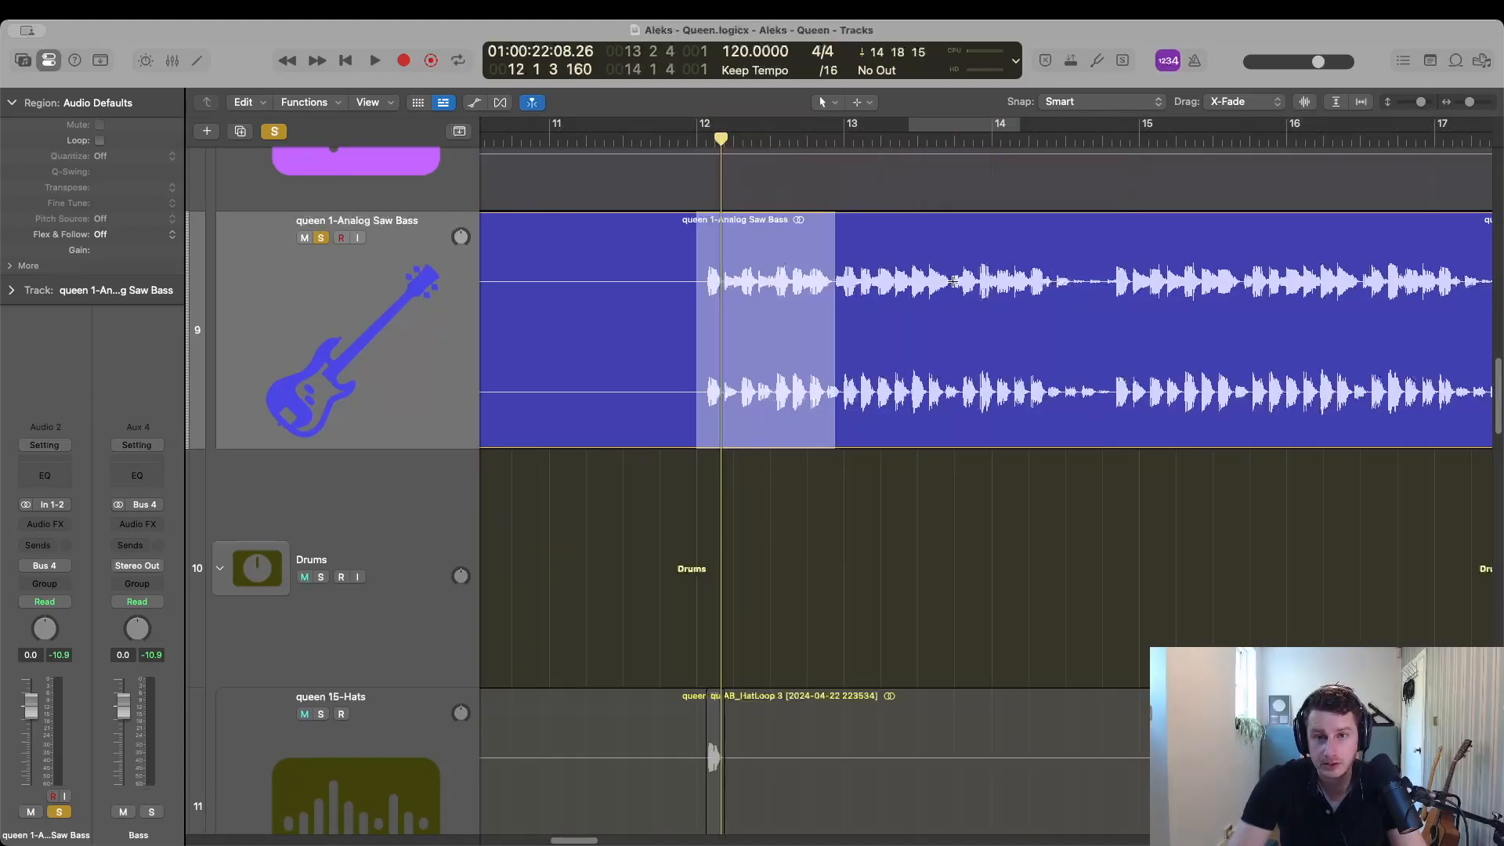
Marquee-select the Analog Saw Bass from 13 4 1 to 14 3 1 as the cycle area, and play that passage briefly.
drag(954, 281, 1067, 297)
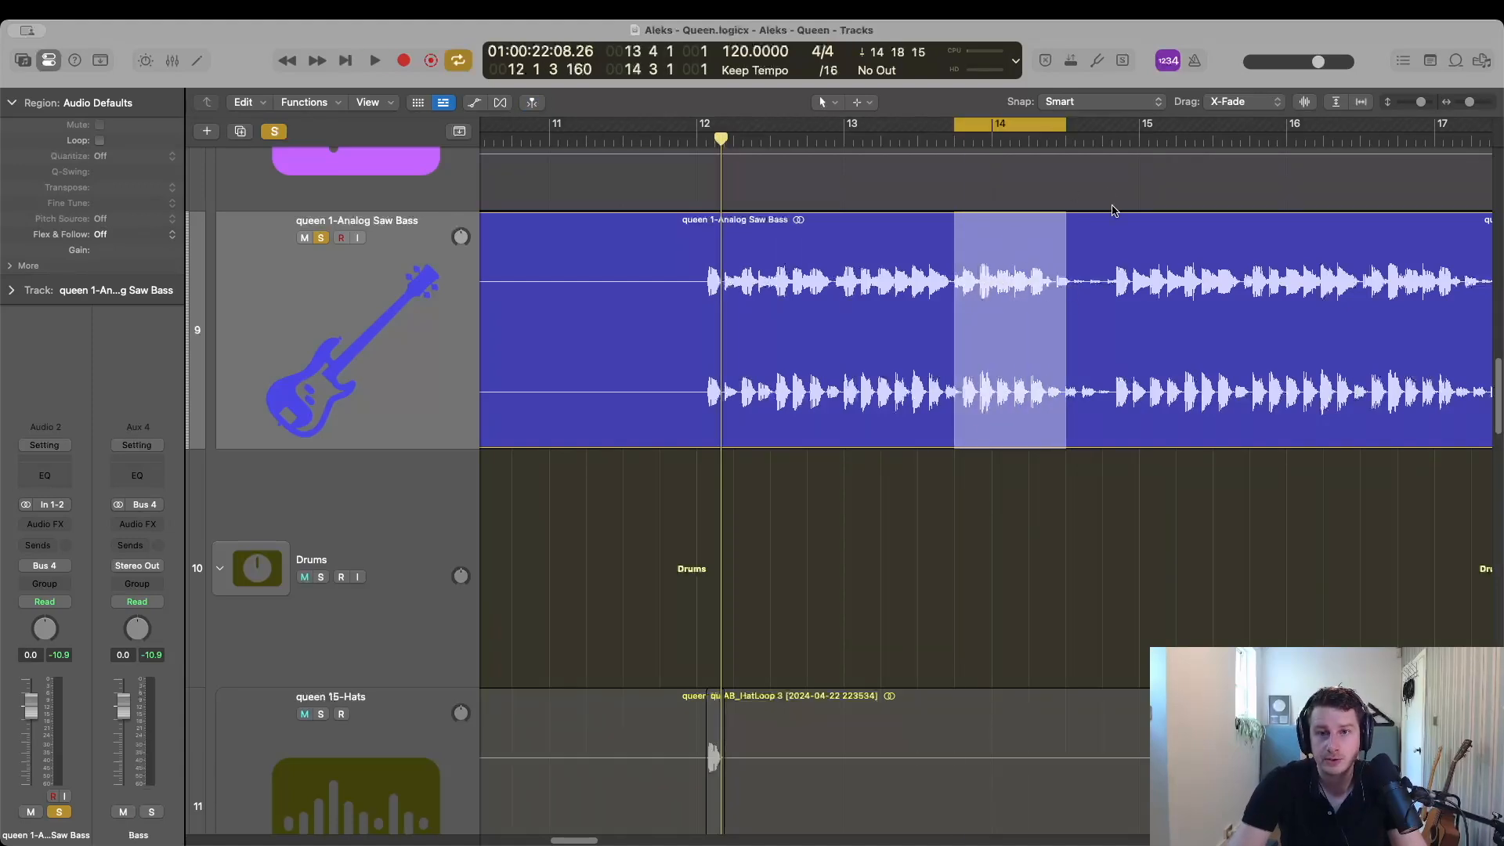
key(space)
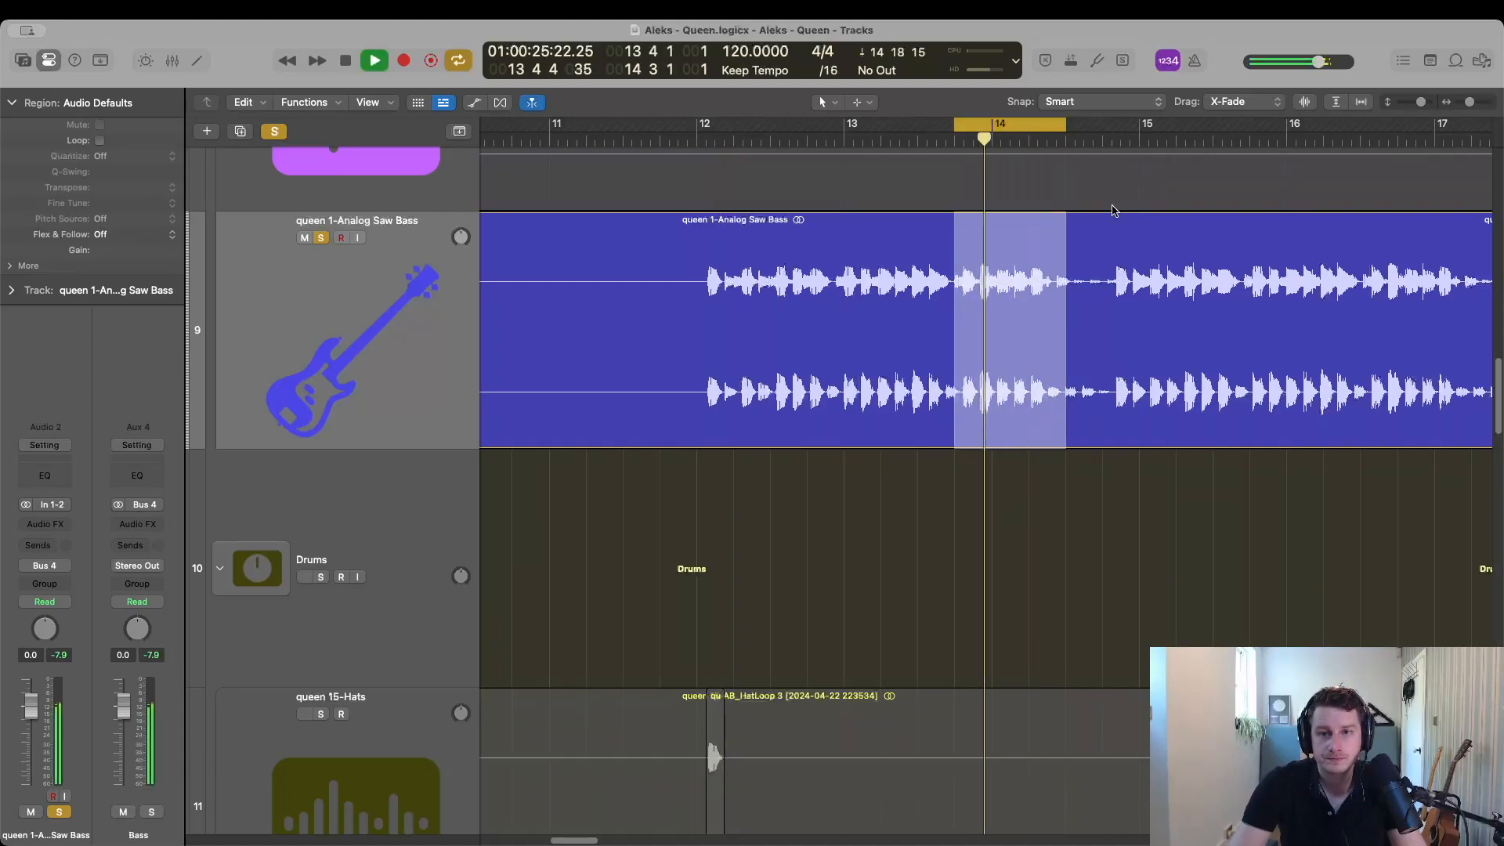
key(space)
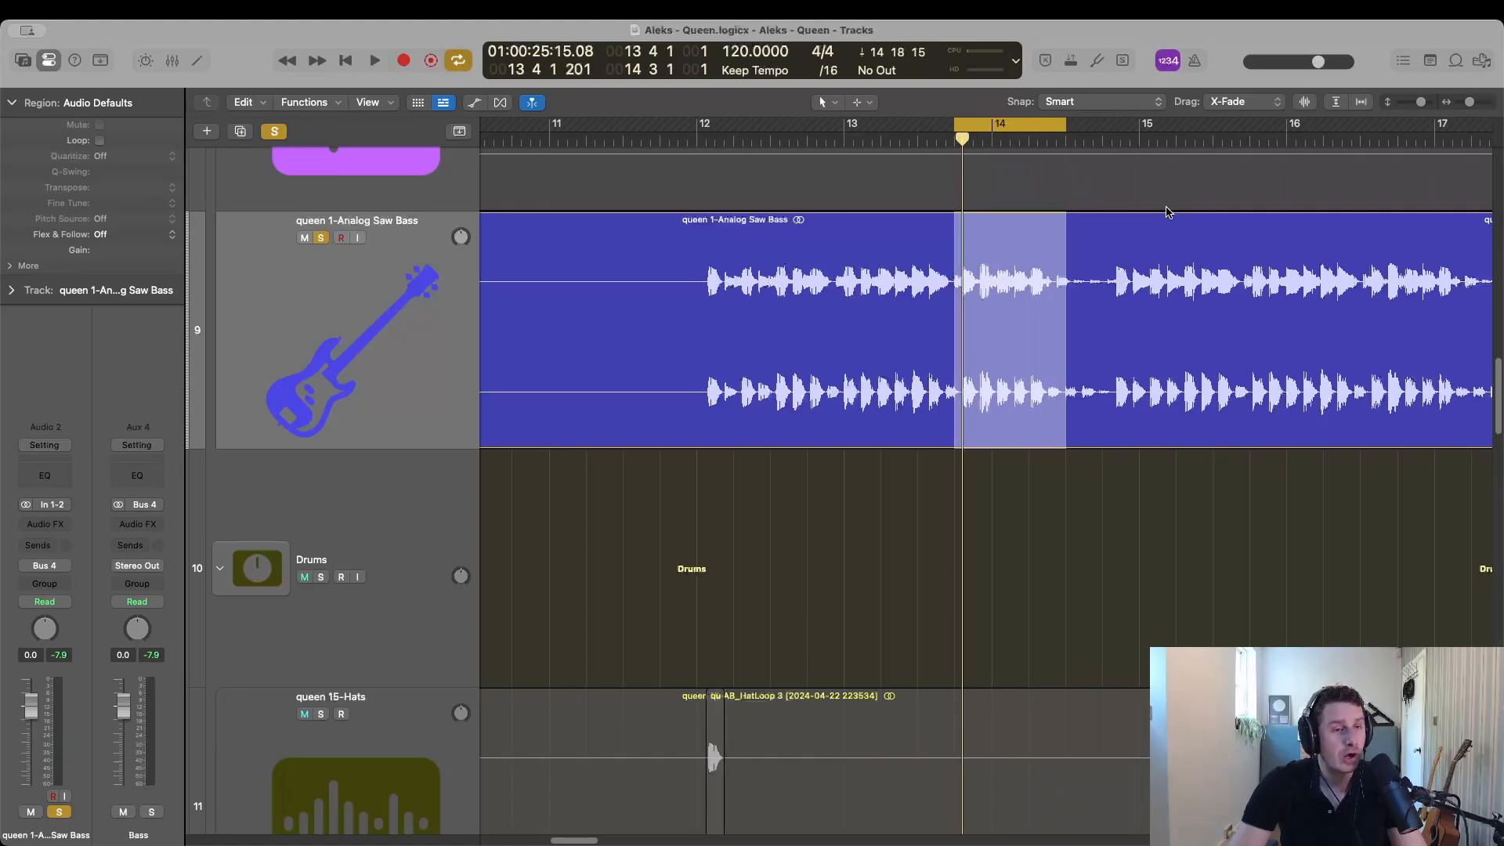